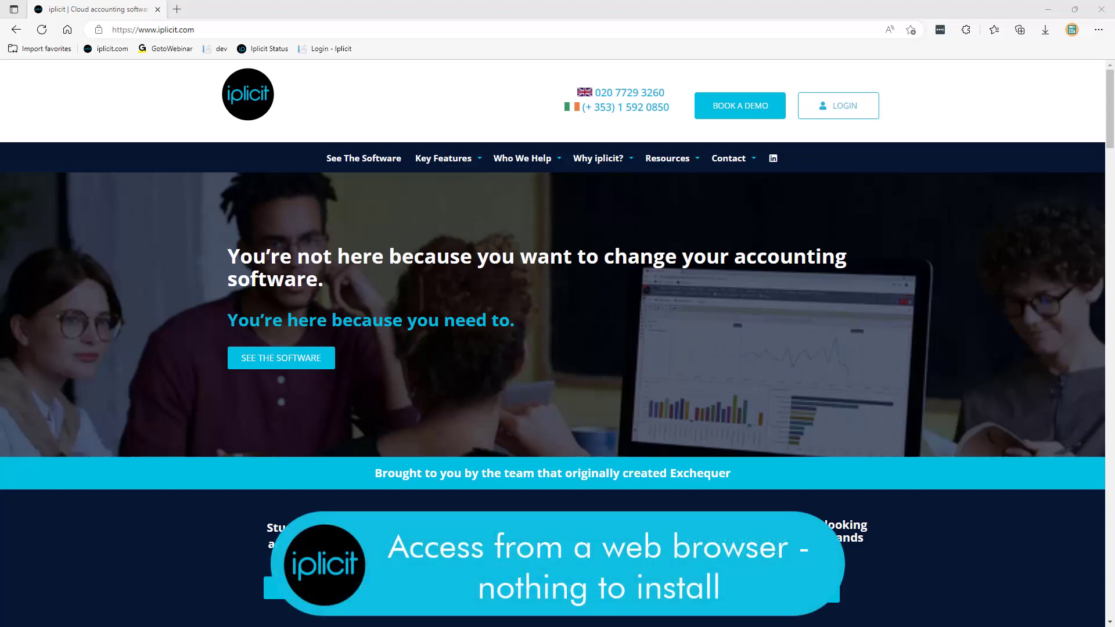
Sign in with the password and reach the demo company's Credit control dashboard.
click(838, 106)
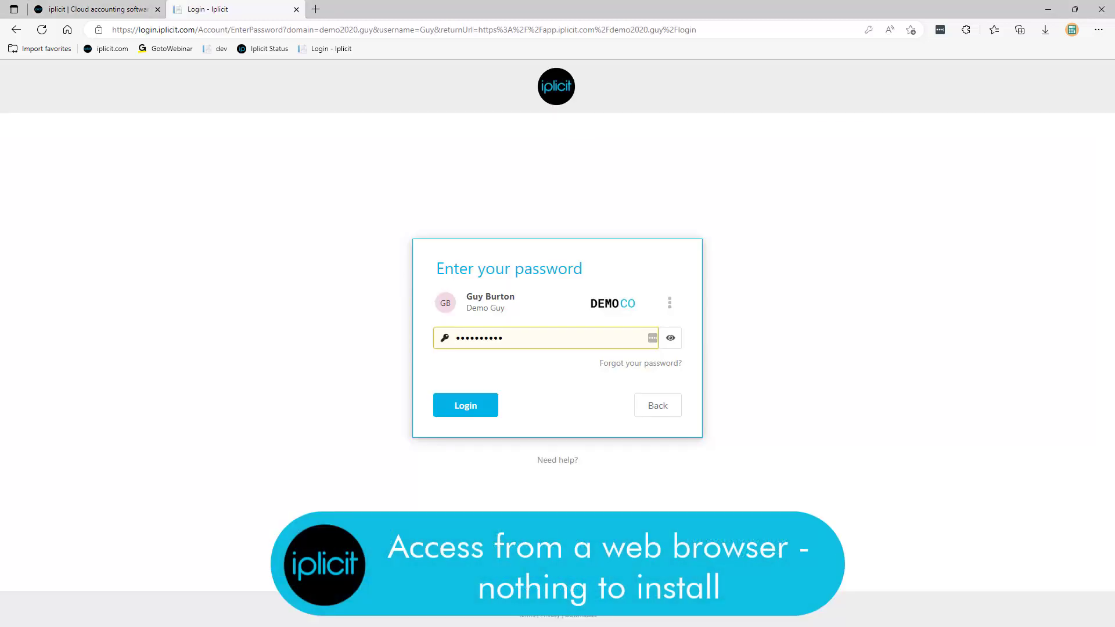
key(Return)
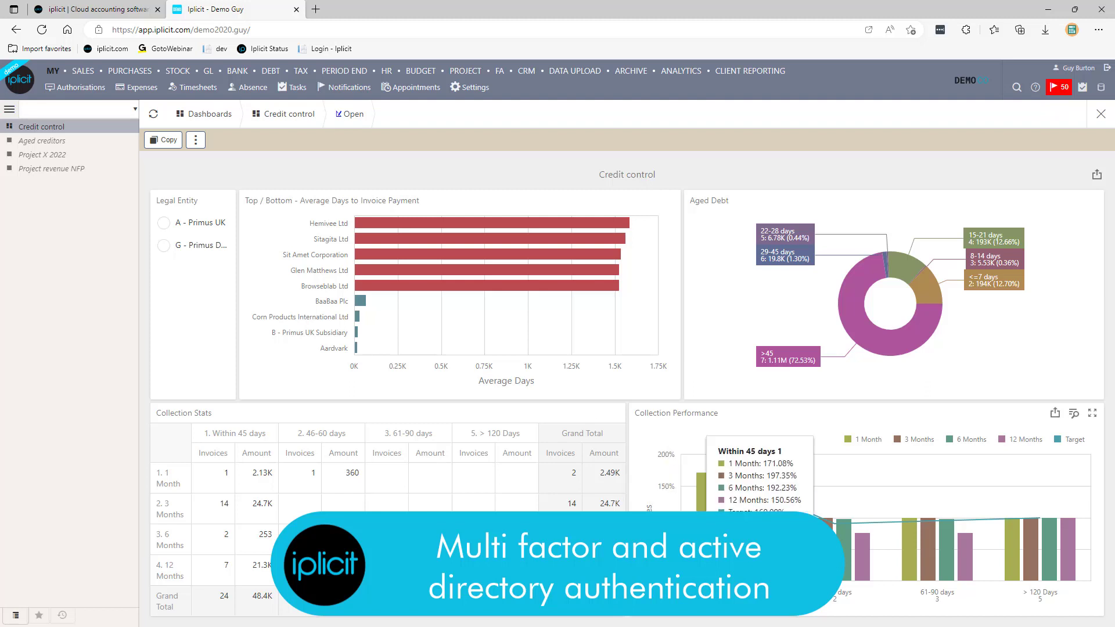
Filter Aged creditors to 4 Months + and inspect the Aged Credit Pie's export data.
click(42, 141)
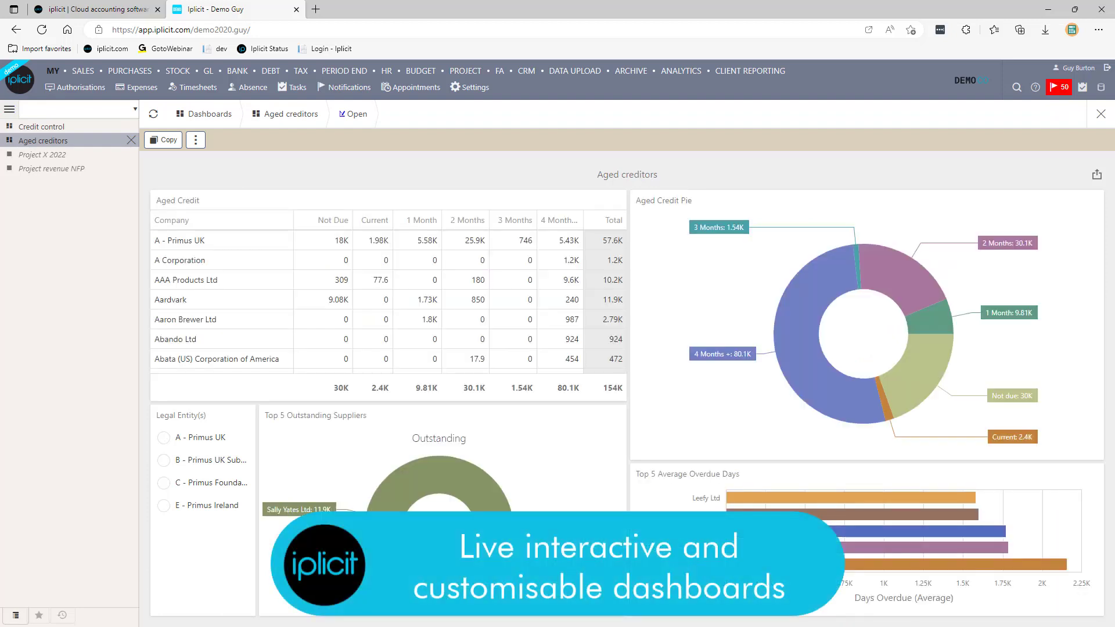
click(792, 349)
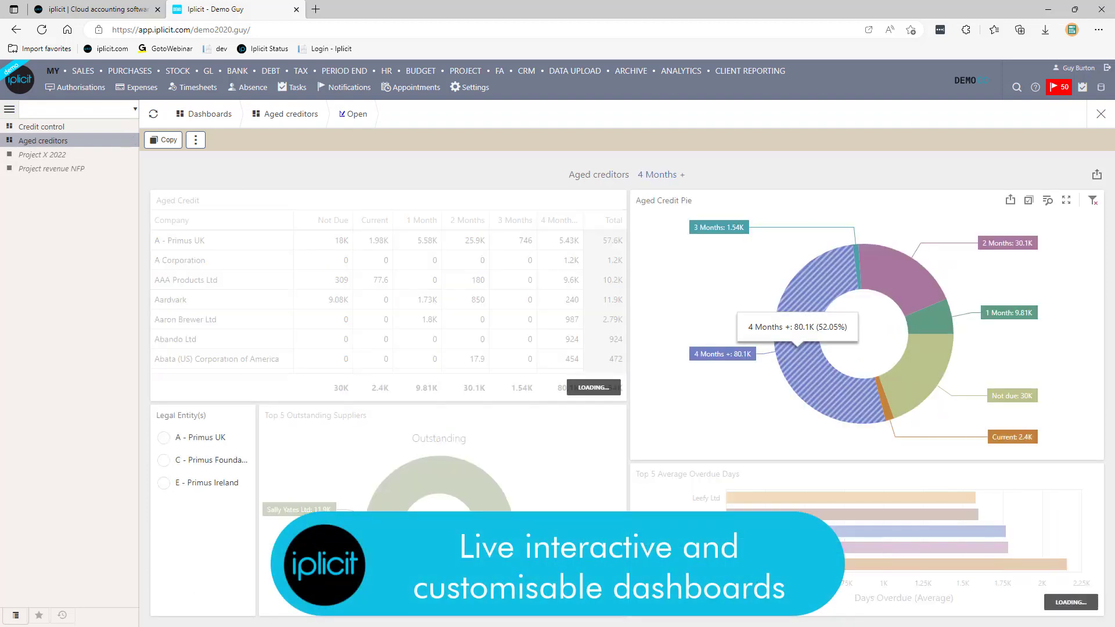
click(1011, 200)
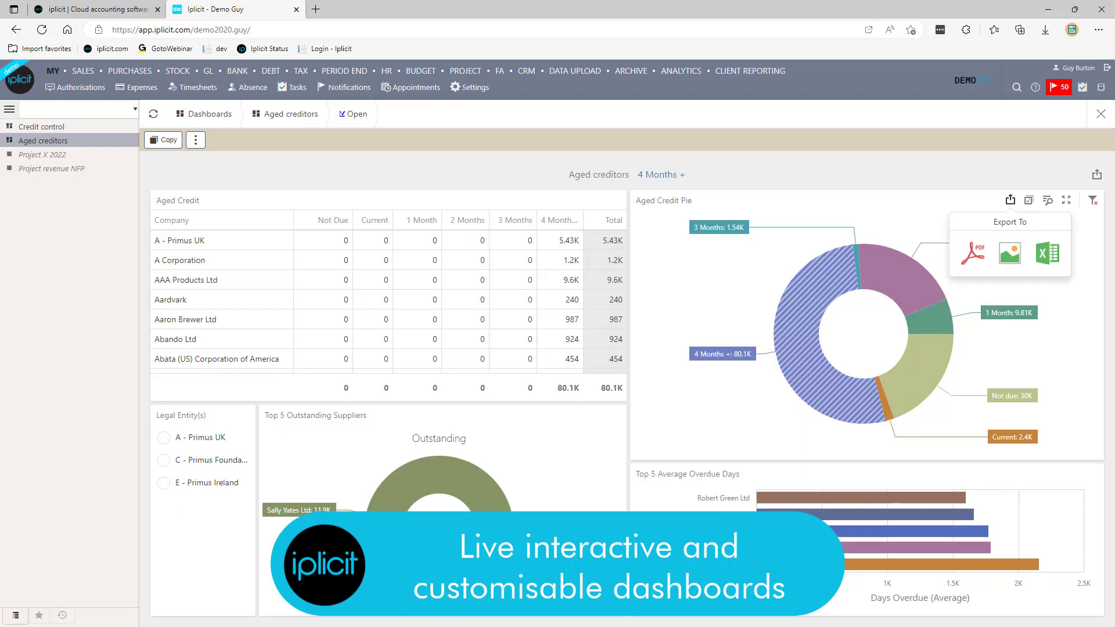
click(1047, 200)
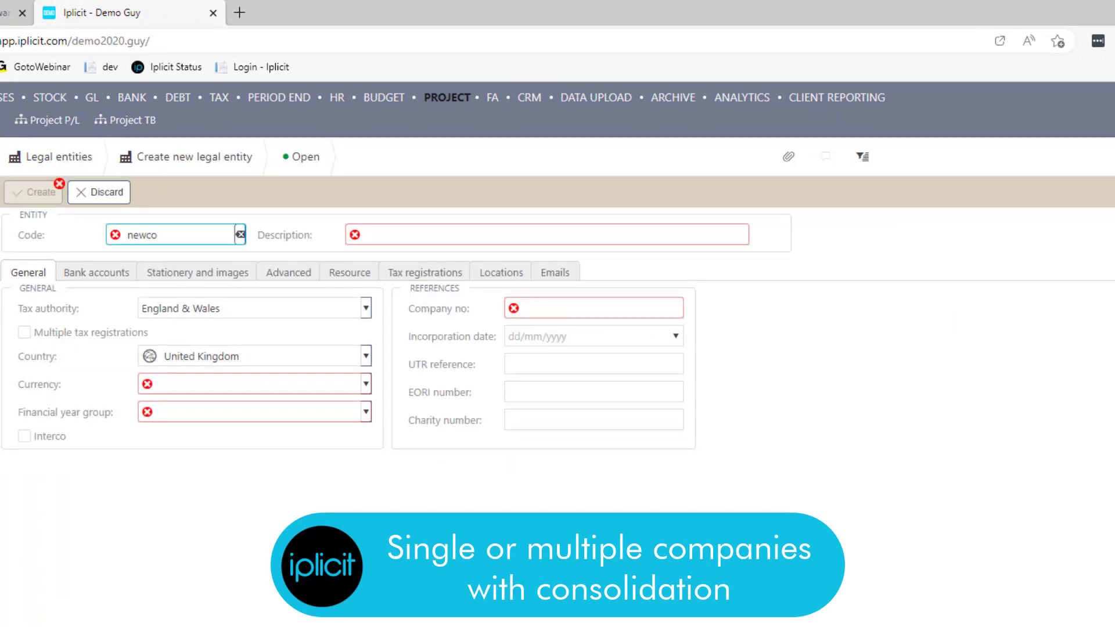
text(1)
Enter the new entity's description and set its currency to Pound Sterling.
key(Tab)
text(any)
key(Tab)
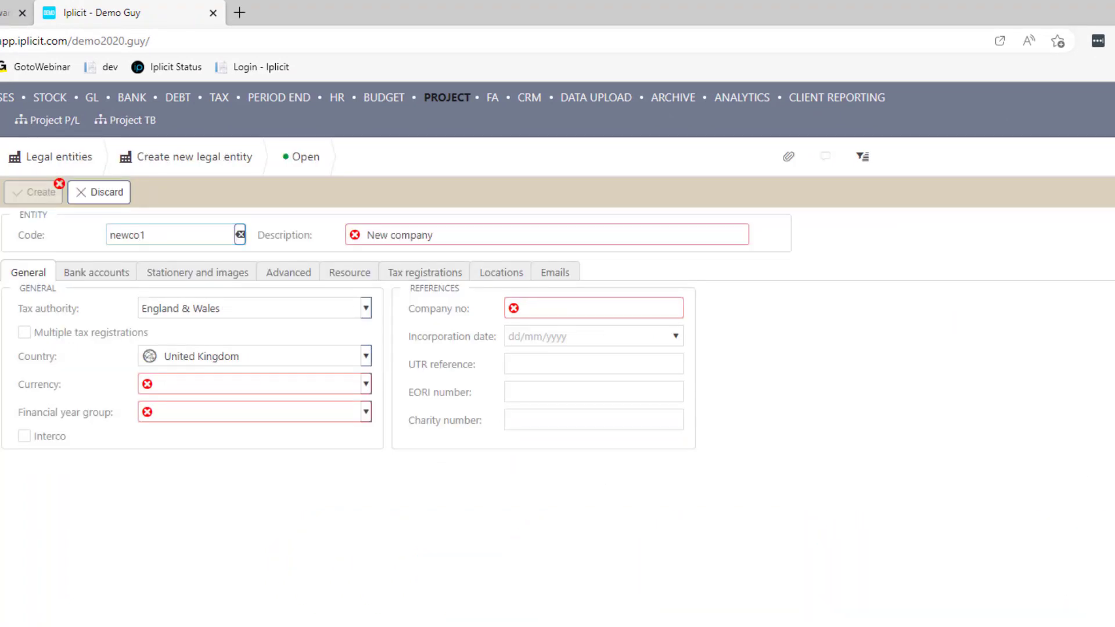
key(alt+Down)
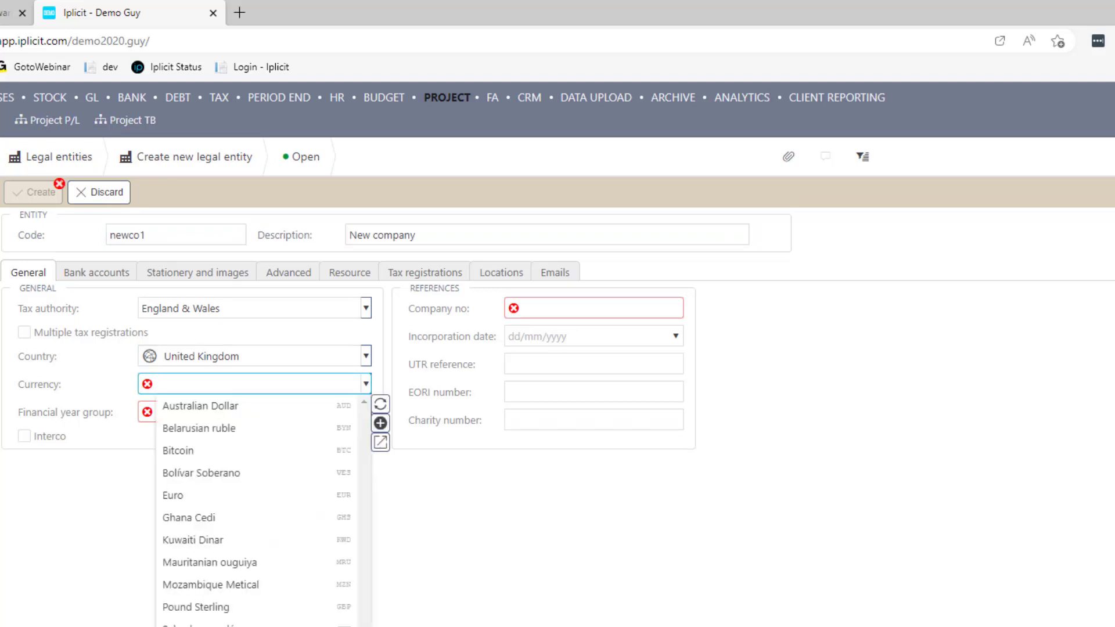
text(po)
key(Down)
key(Return)
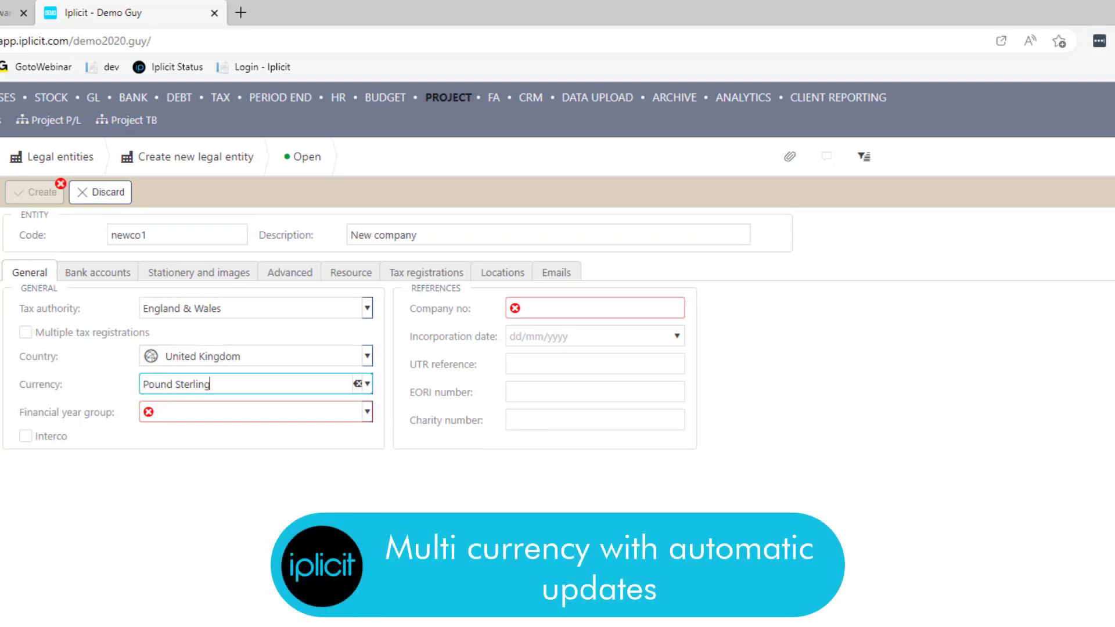
Set the financial year group to Primus Group and enter the company number.
key(Tab)
key(alt+Down)
key(Down)
key(Down)
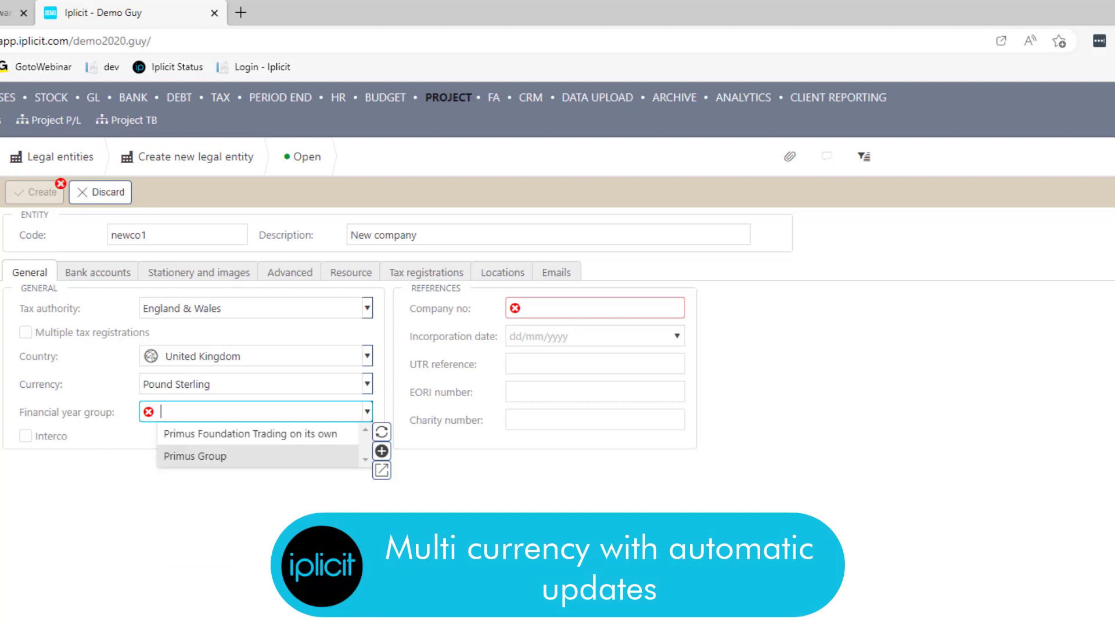
key(Return)
key(Tab)
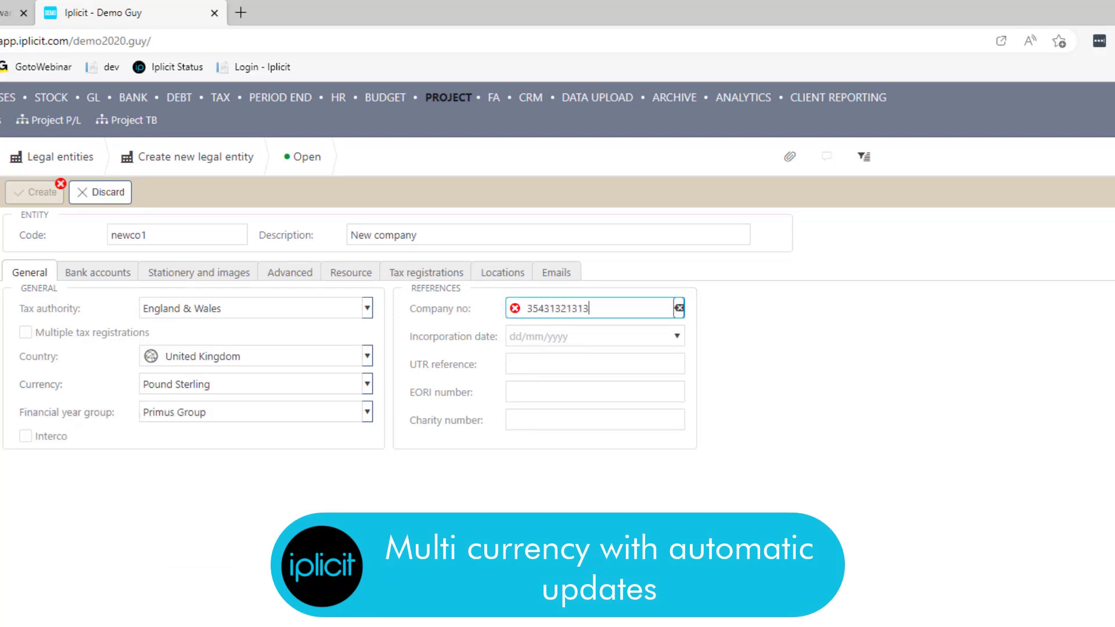
key(Tab)
Mark the entity as intercompany with partners PTC, LEG5, PRIMUS and PRIMSOFT.
key(shift+Tab)
key(shift+Tab)
key(space)
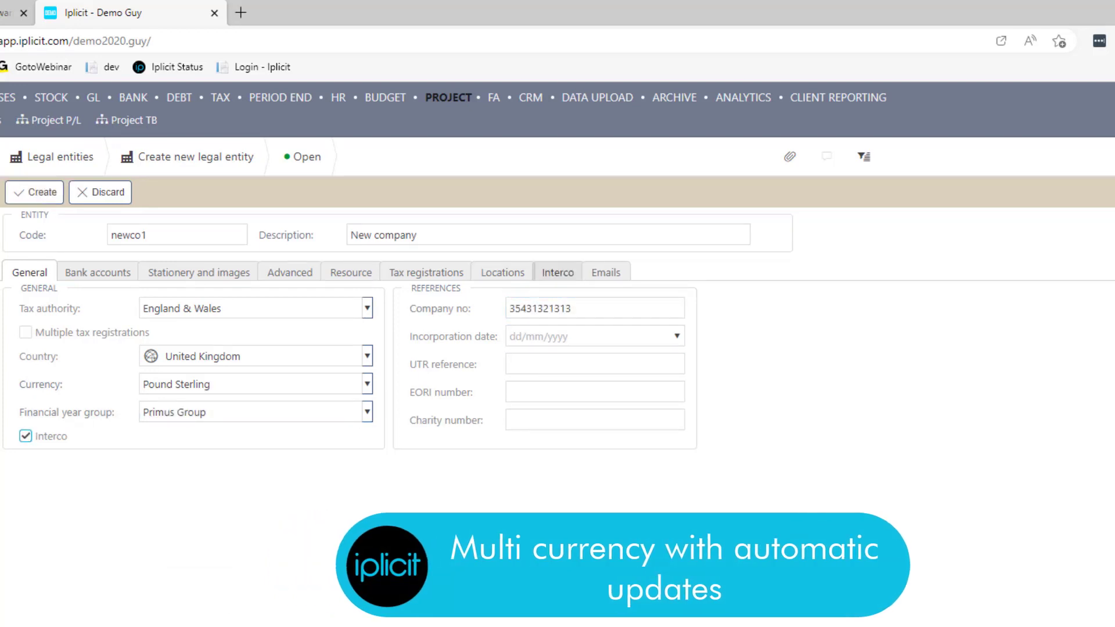
key(Return)
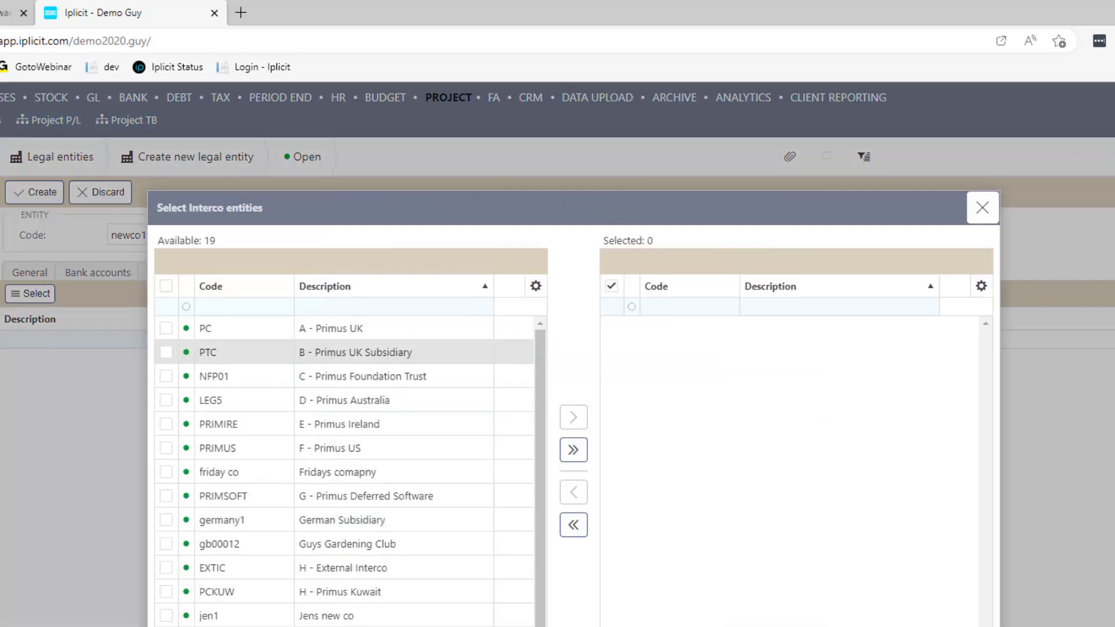
click(166, 352)
click(165, 400)
click(166, 449)
click(165, 495)
click(574, 417)
key(Return)
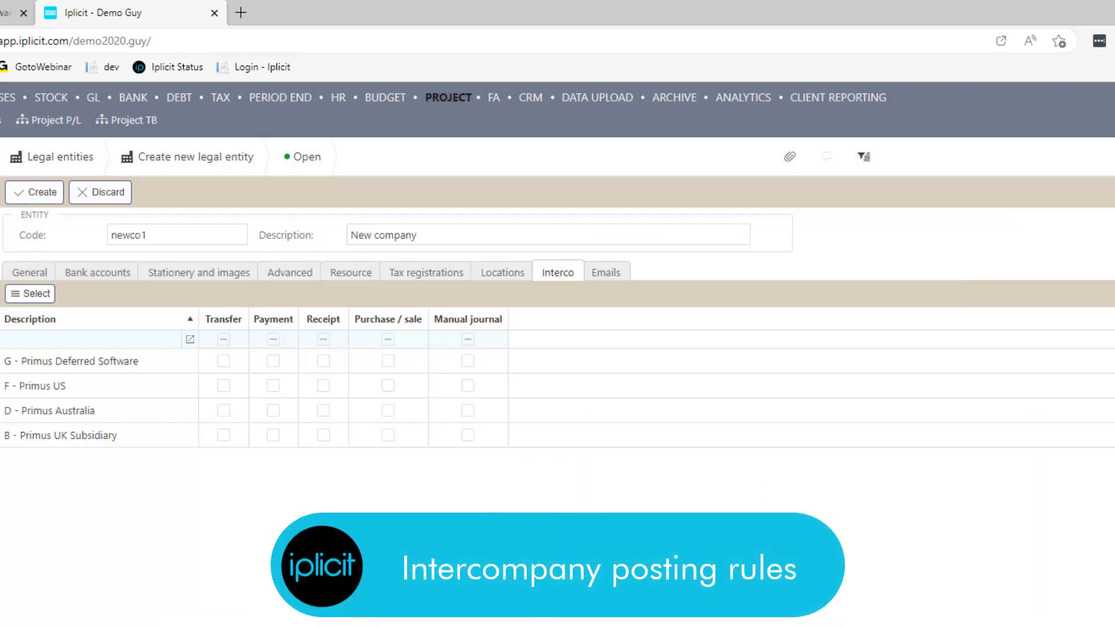
Allow transfers, payments and receipts with the partner entity.
click(224, 361)
click(273, 386)
click(321, 410)
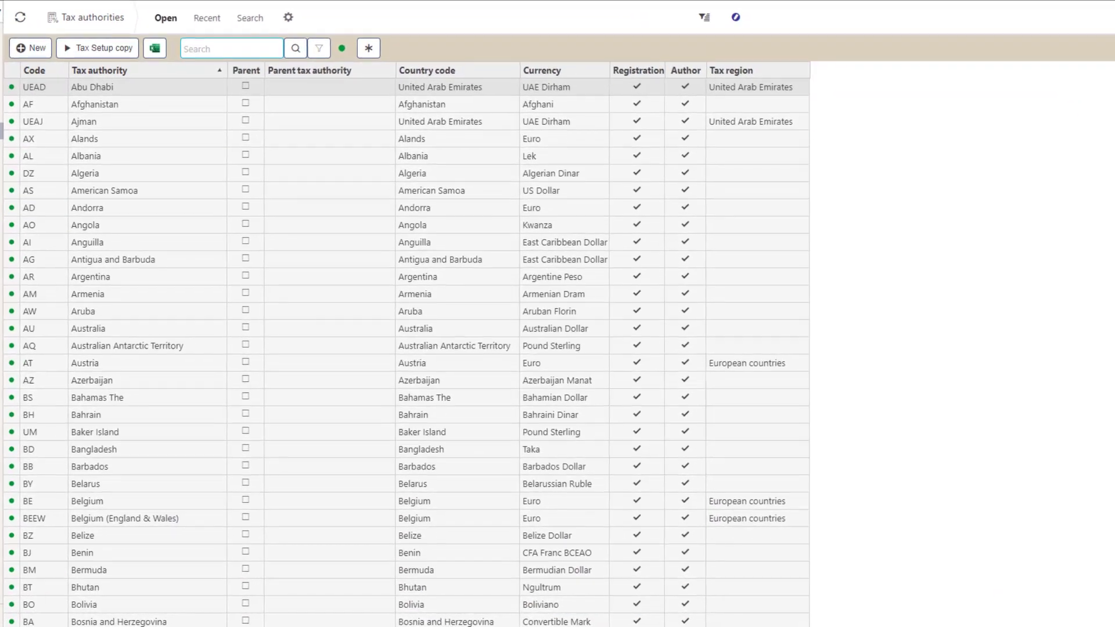
text(cana)
Review the Canada: New Brunswick tax authority and the 2022-2023 financial year.
key(Return)
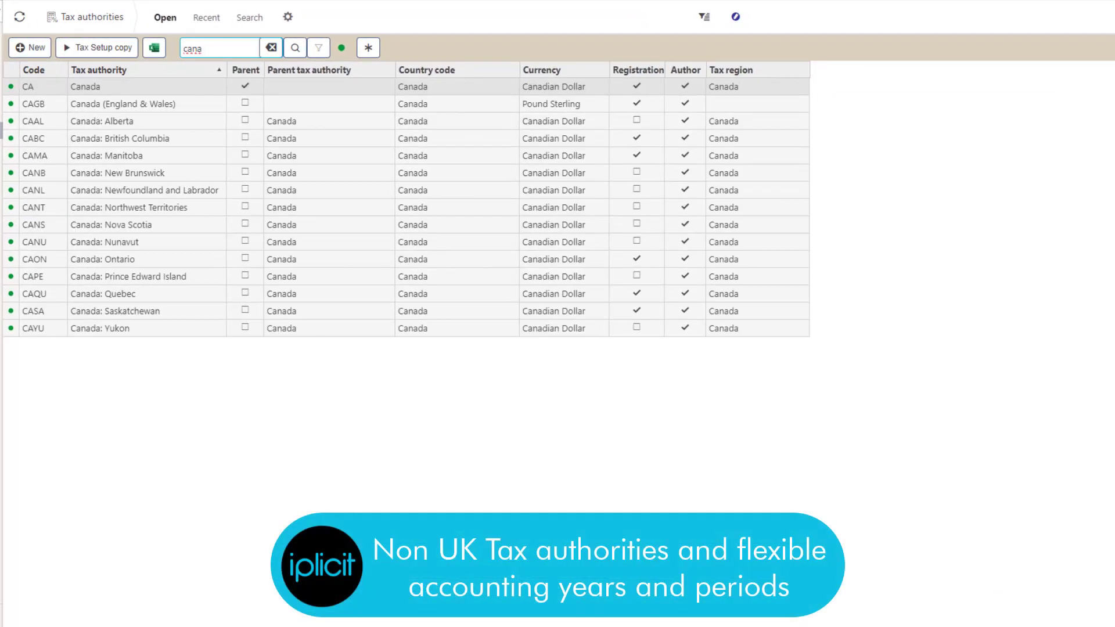
key(Return)
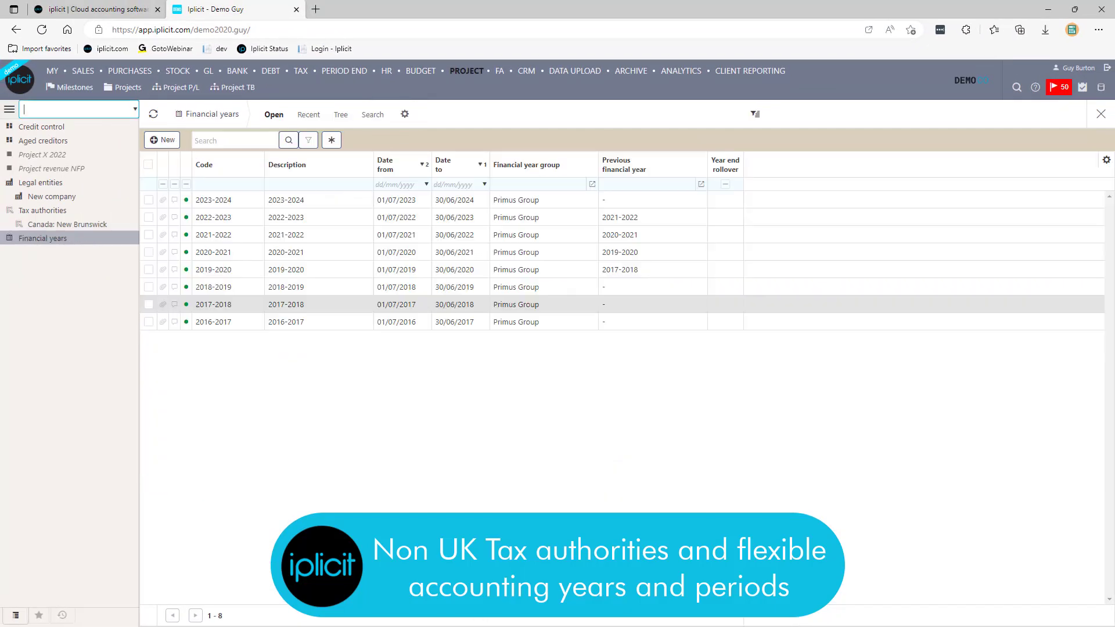
key(Up)
key(Up)
key(Up)
key(Up)
key(Up)
key(Return)
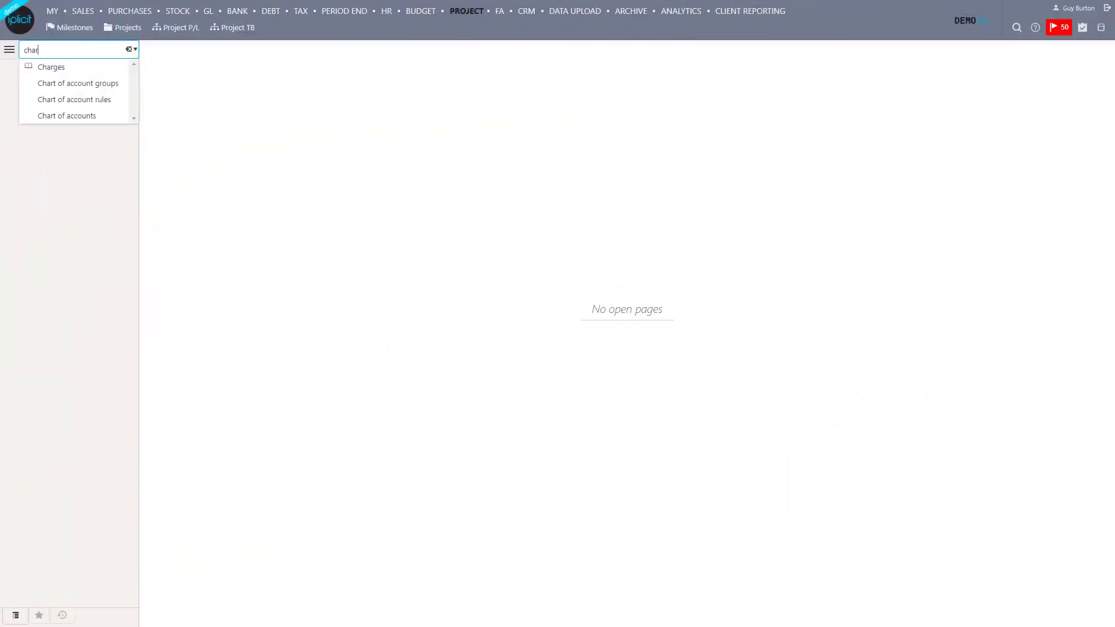
Open the Chart of accounts and open account 4000 Freelance Sales.
key(Down)
key(Down)
key(Down)
key(Return)
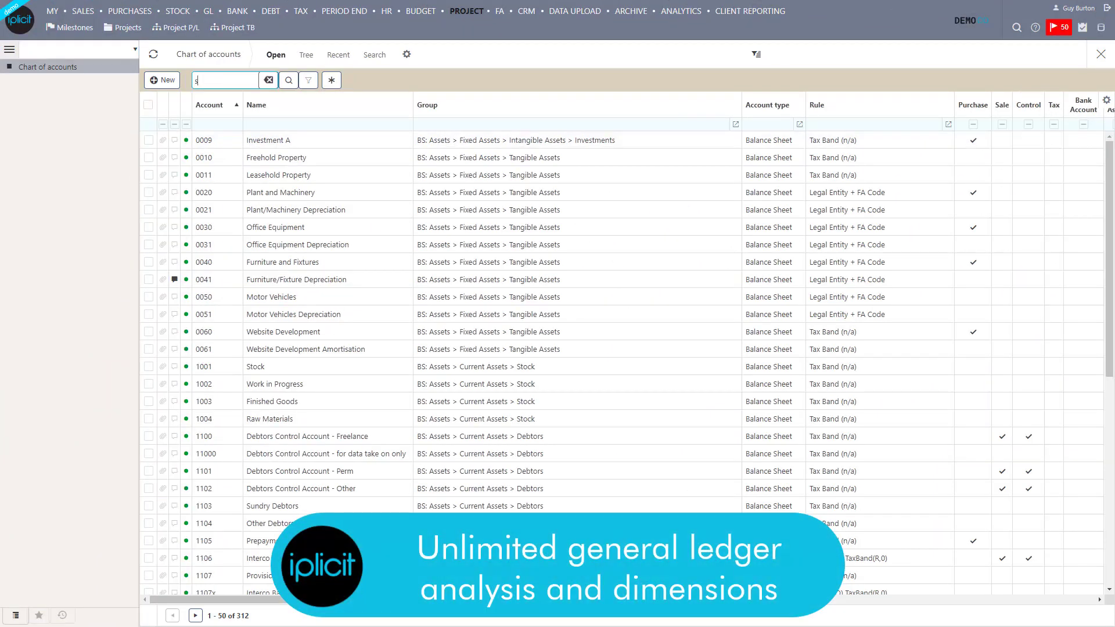
text(al)
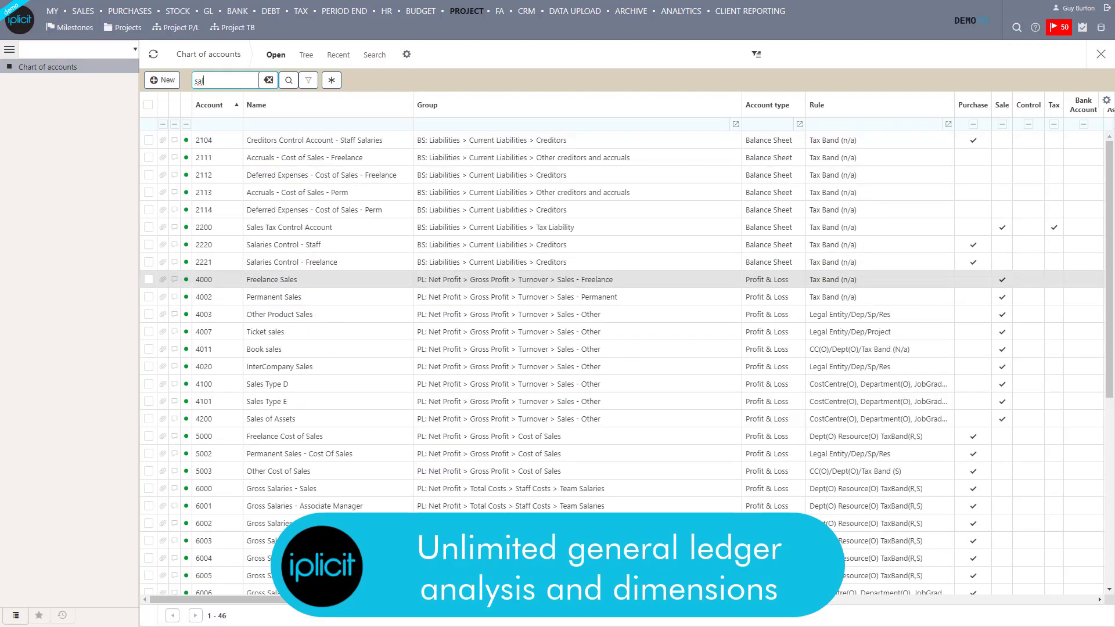
double_click(272, 279)
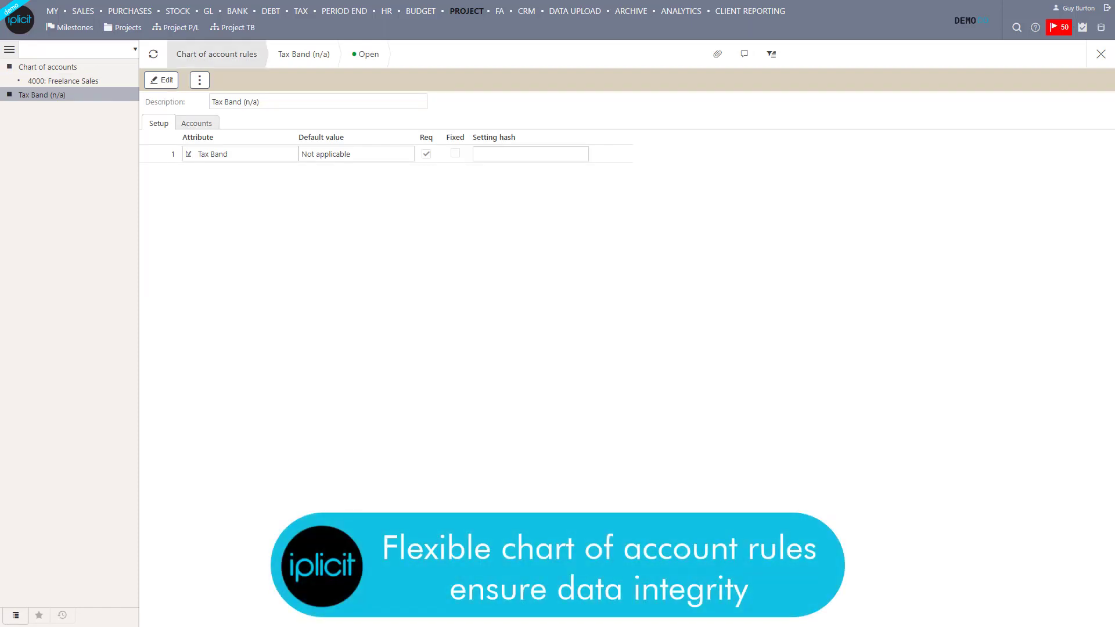
Open the CostCentre, Department, JobGrade, TaxBand account rule for editing.
click(217, 55)
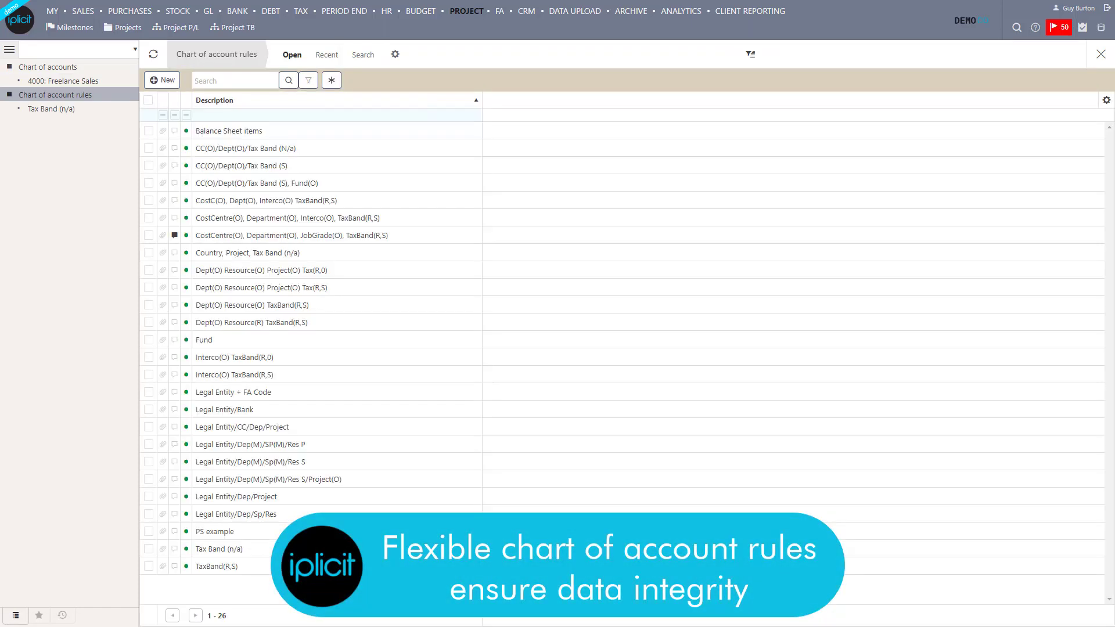
click(292, 235)
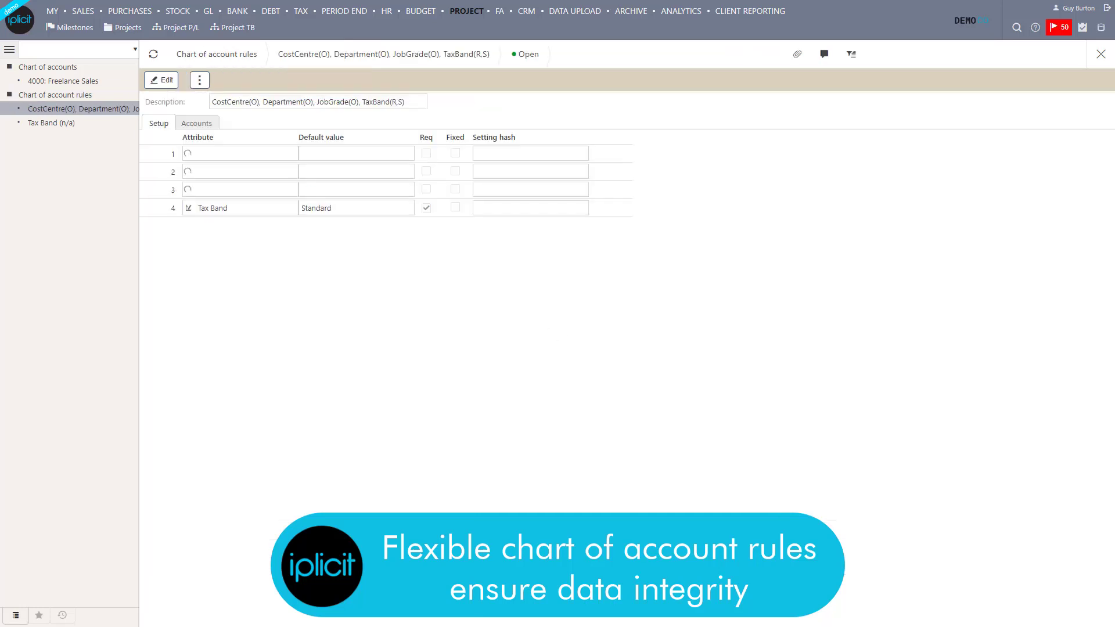
click(161, 79)
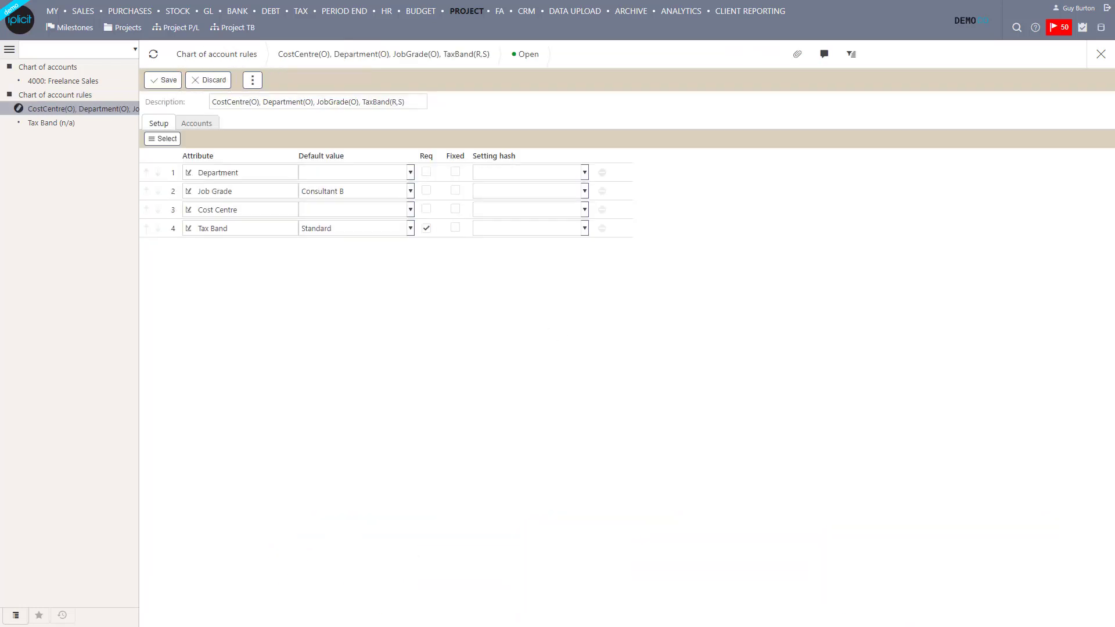
Add Country, Project and Asset Register attributes, check Country defaults, and view linked accounts.
click(162, 139)
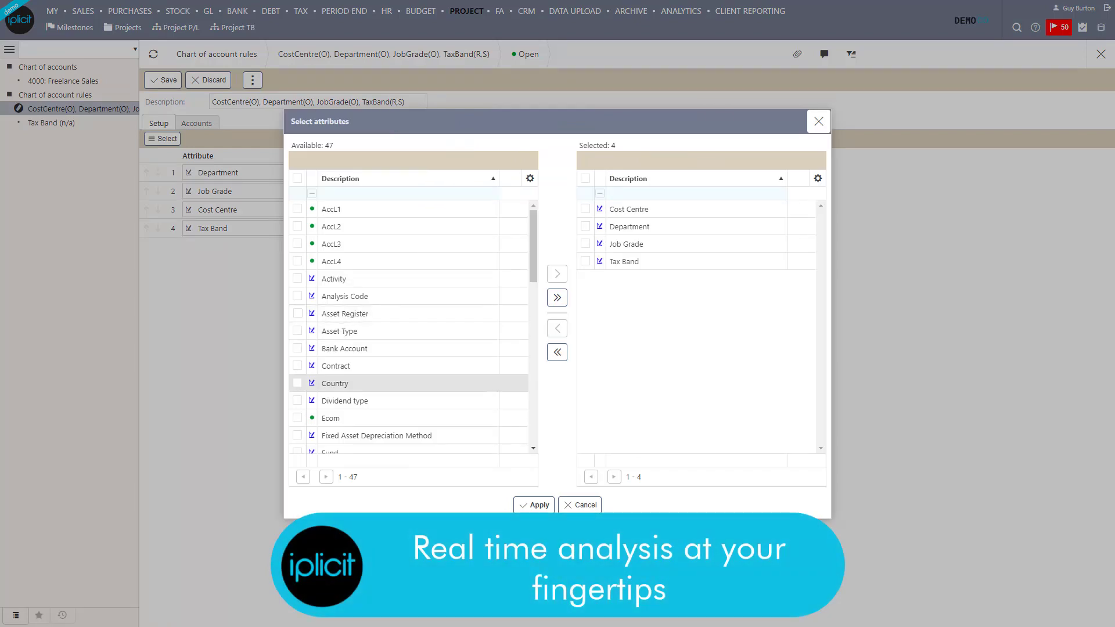
double_click(340, 383)
text(pro)
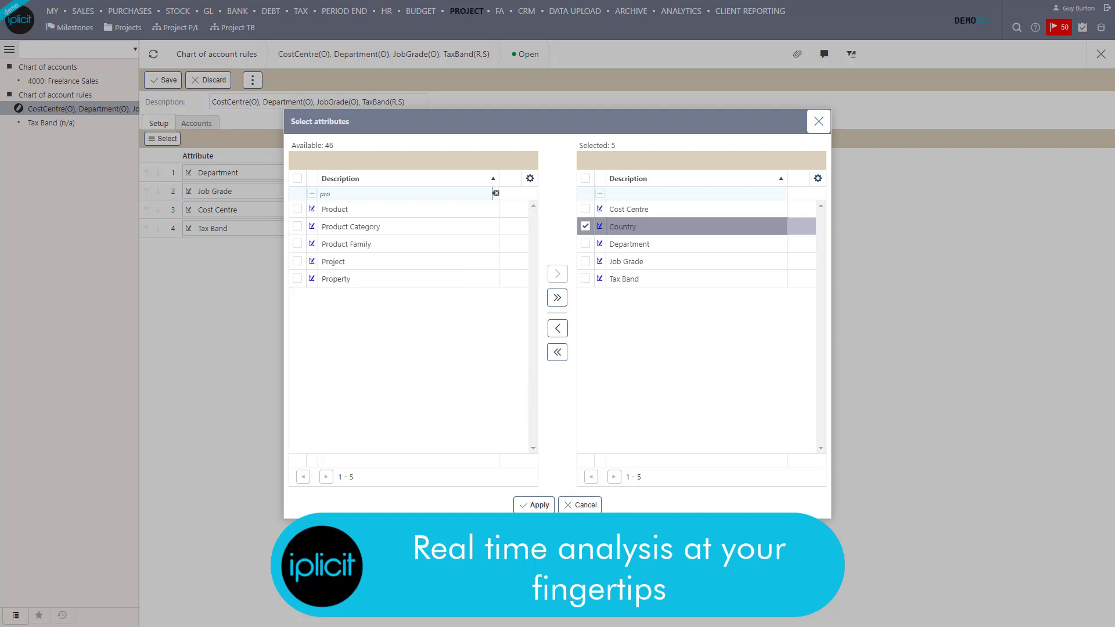
double_click(336, 262)
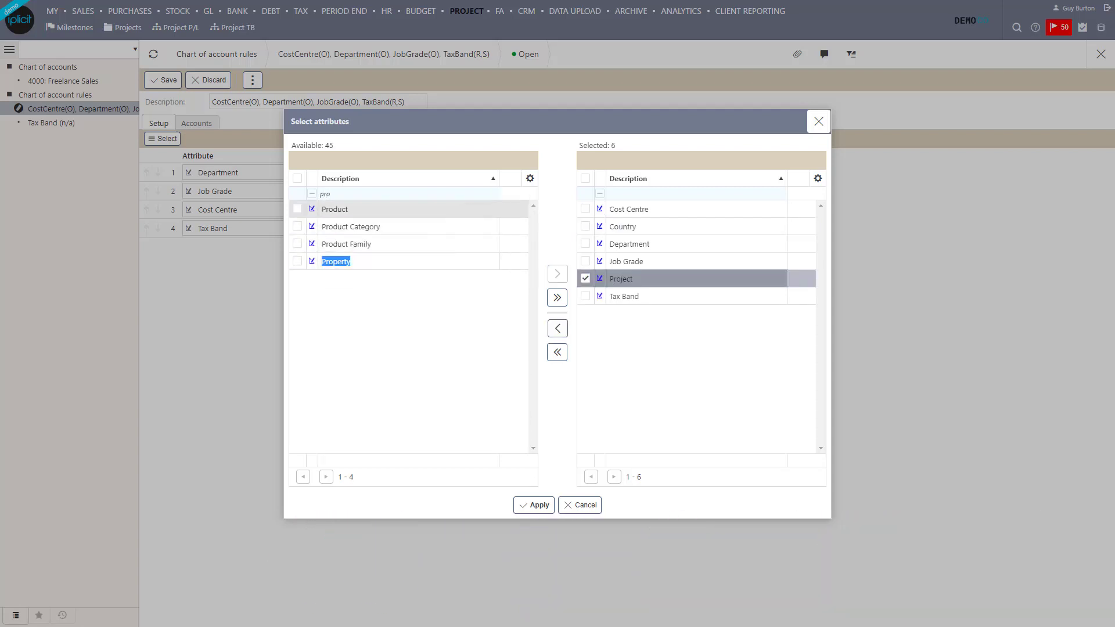
click(495, 192)
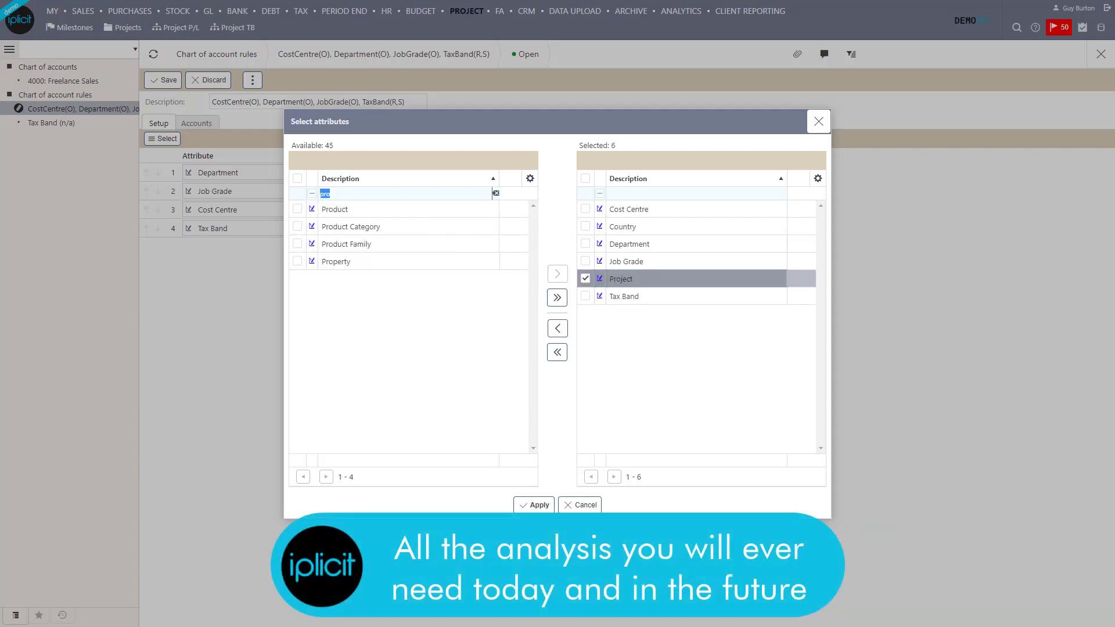
text(reg)
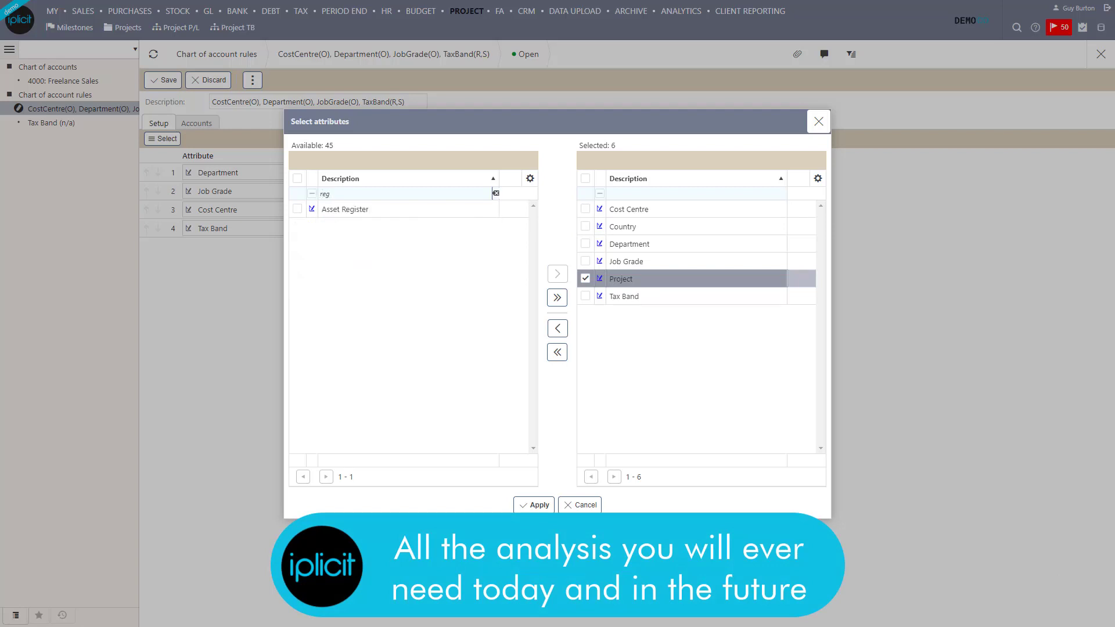
double_click(345, 209)
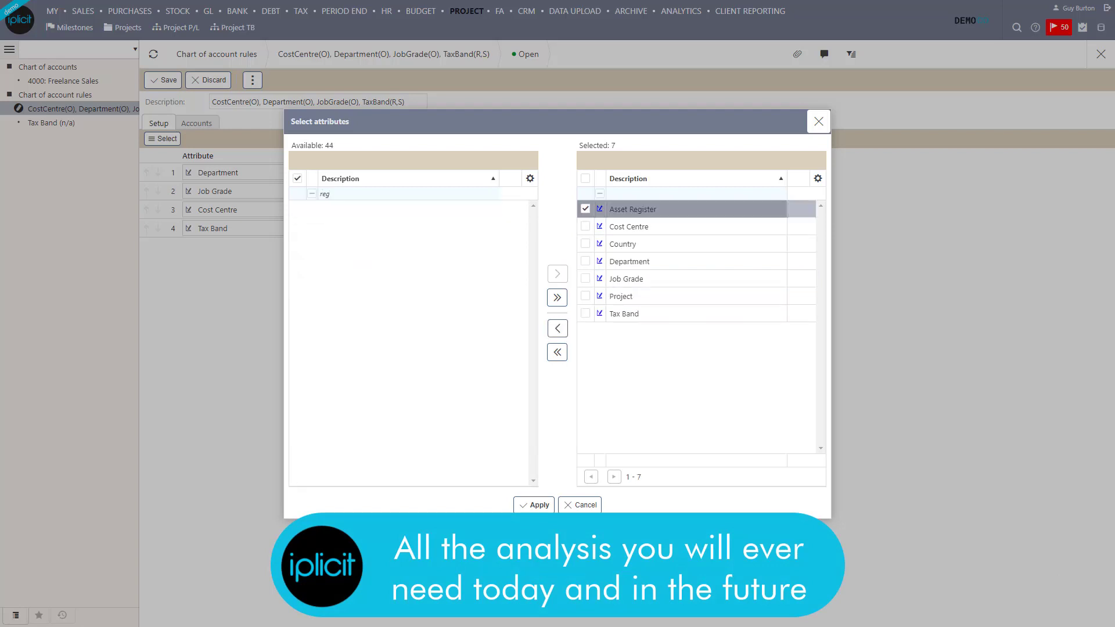
click(534, 505)
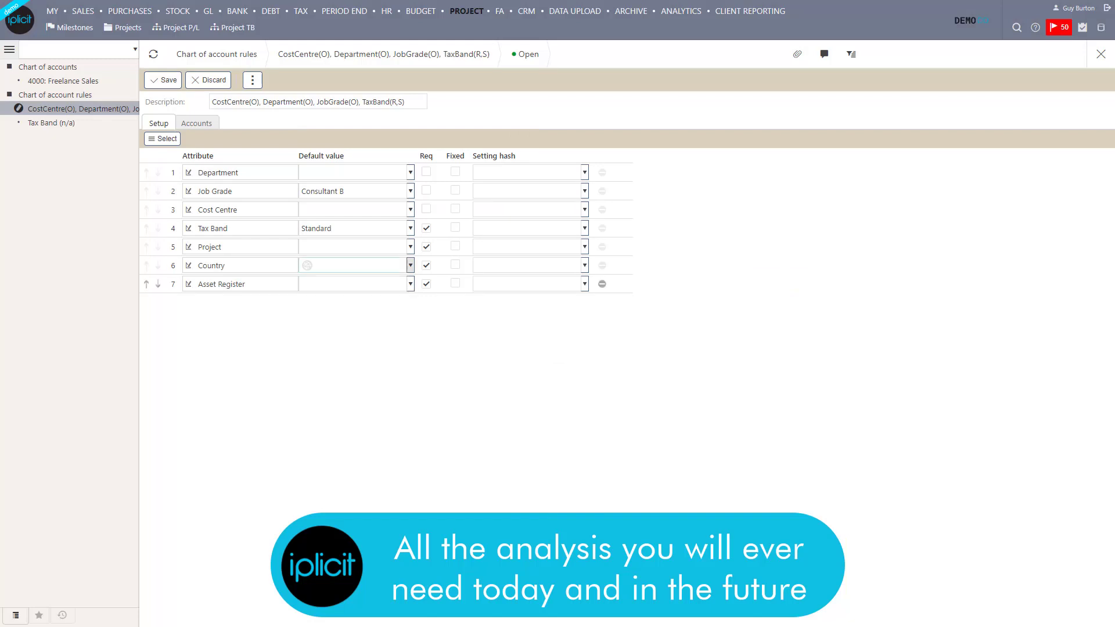
click(411, 265)
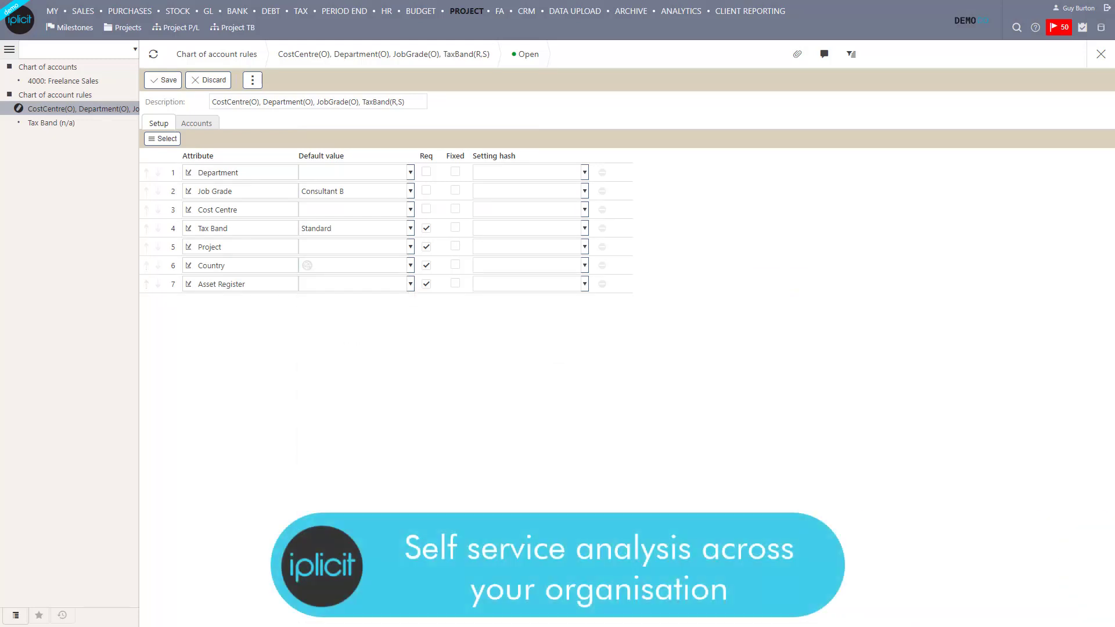
click(197, 124)
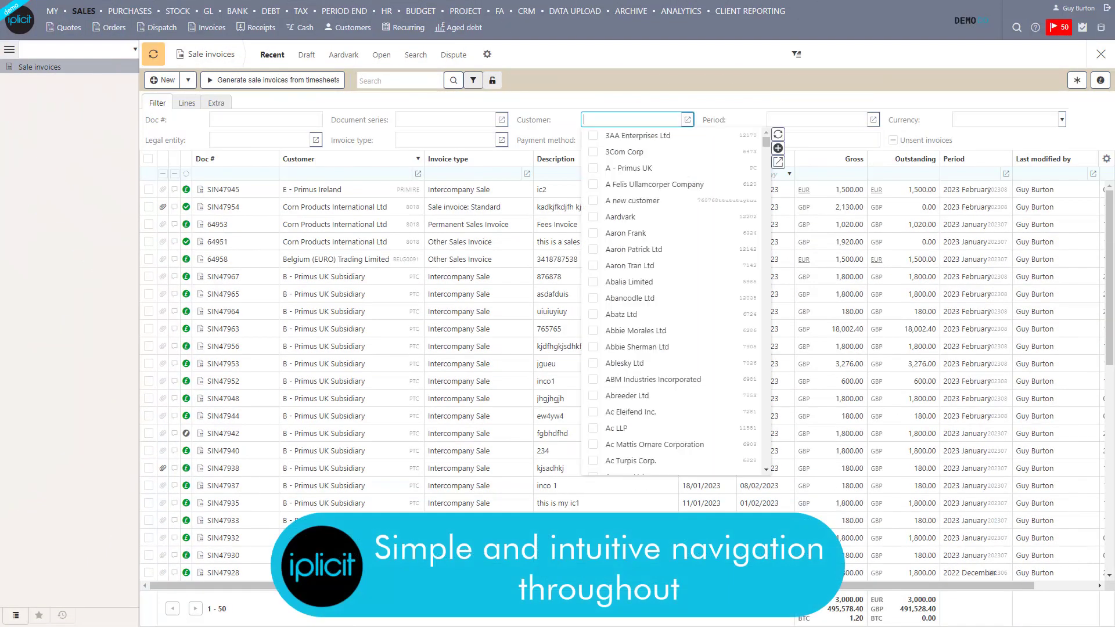
Filter sale invoices to customer 3AA Enterprises Ltd, then remove that filter.
key(Up)
key(Up)
key(Return)
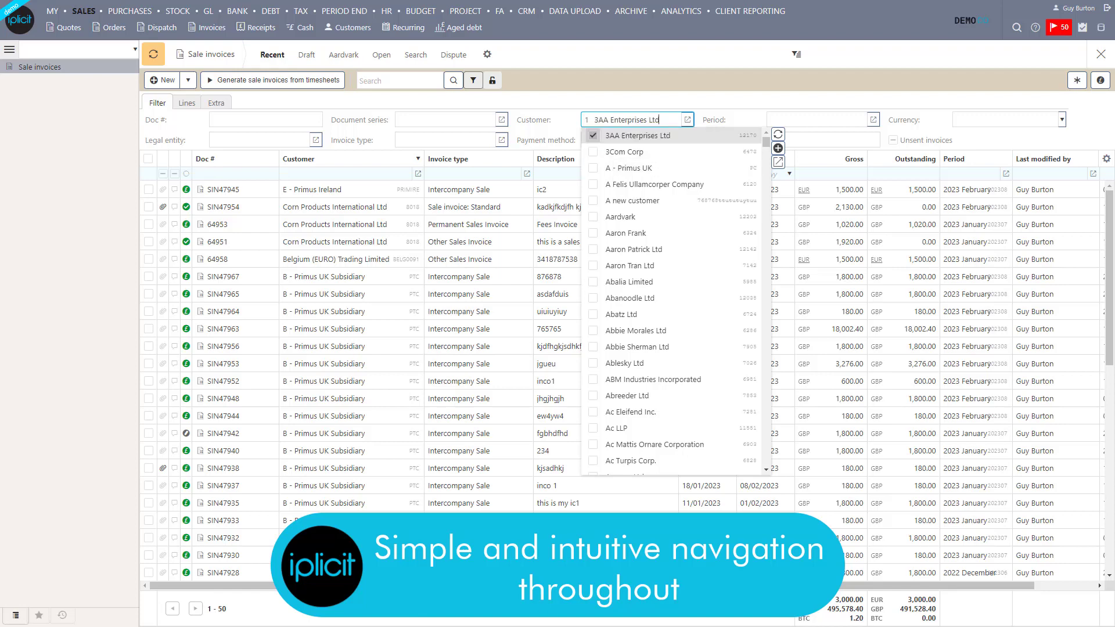
key(Tab)
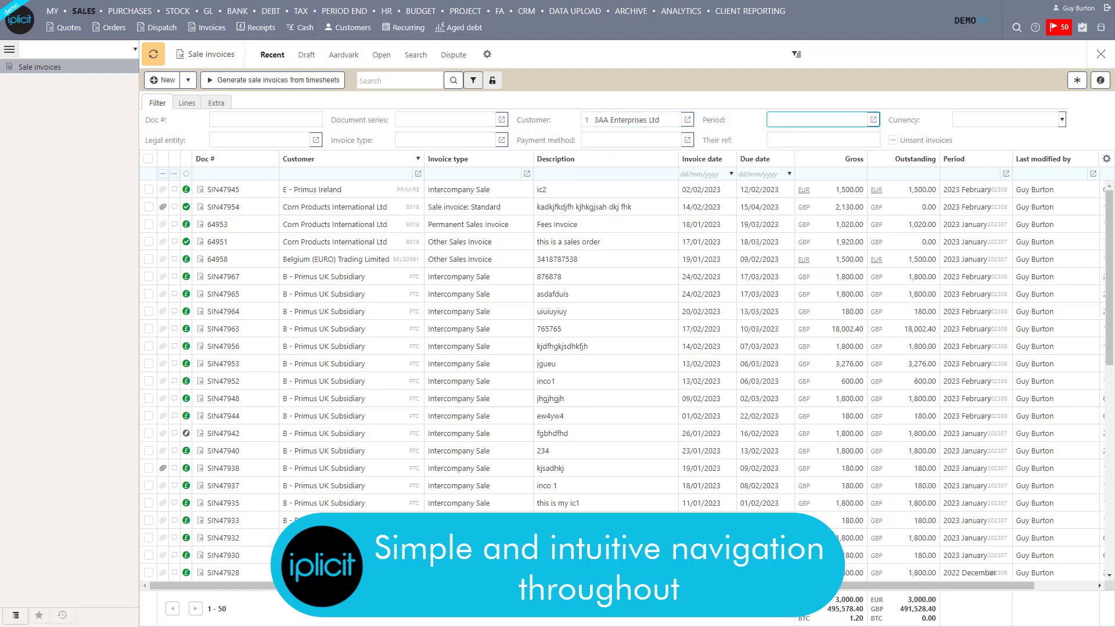
key(Return)
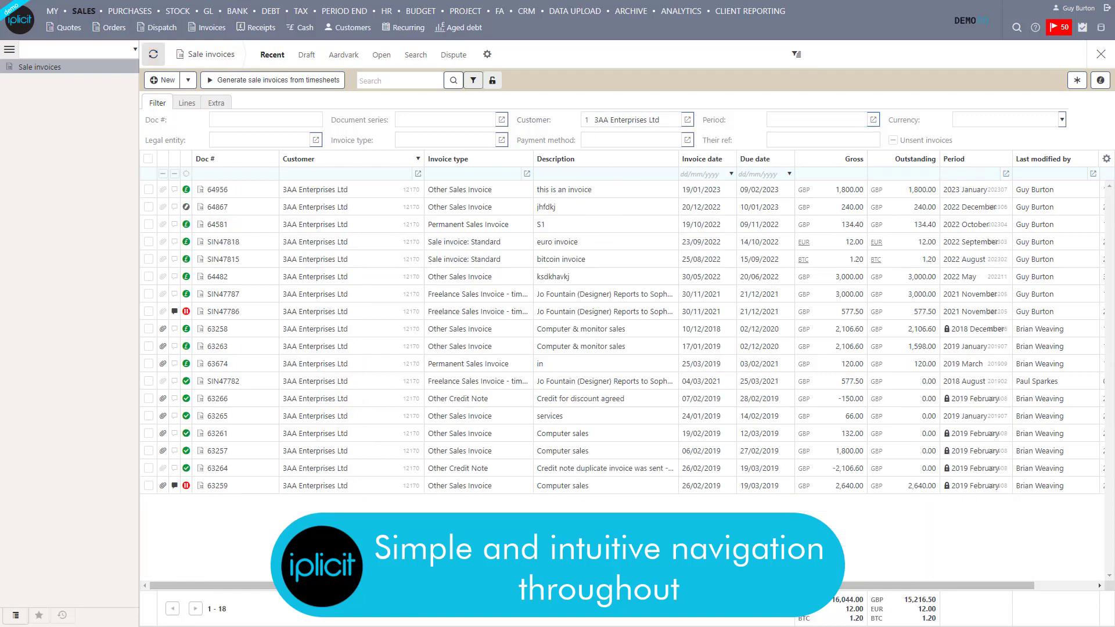
click(677, 119)
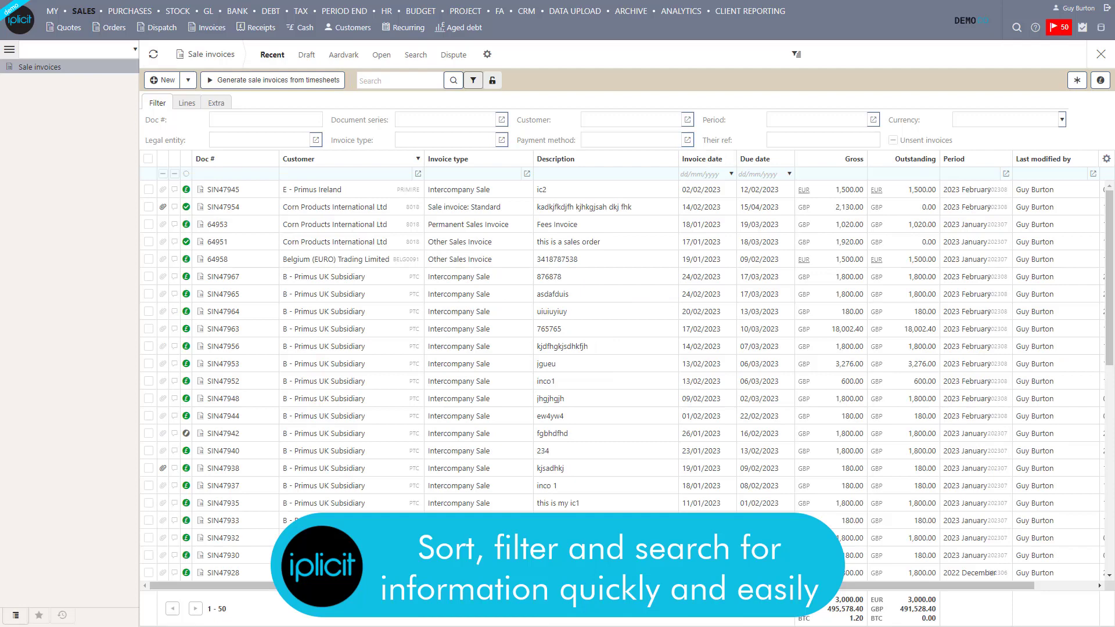
Filter invoices dated after 7 November 2022, then switch the date filter to a range.
click(731, 173)
click(685, 204)
click(685, 204)
click(685, 204)
click(688, 249)
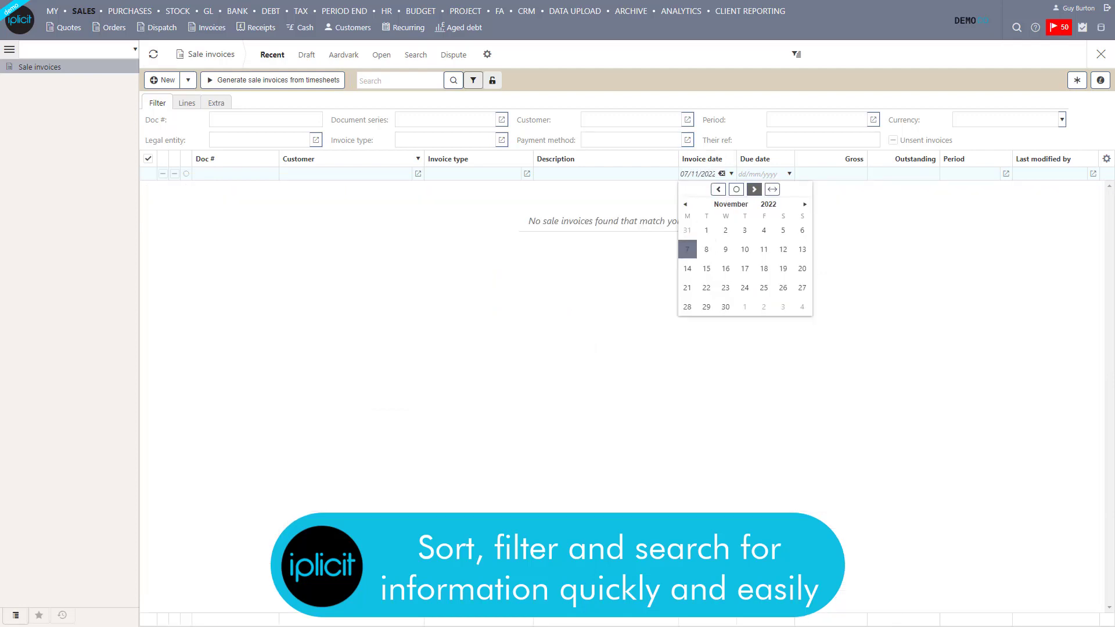
click(754, 189)
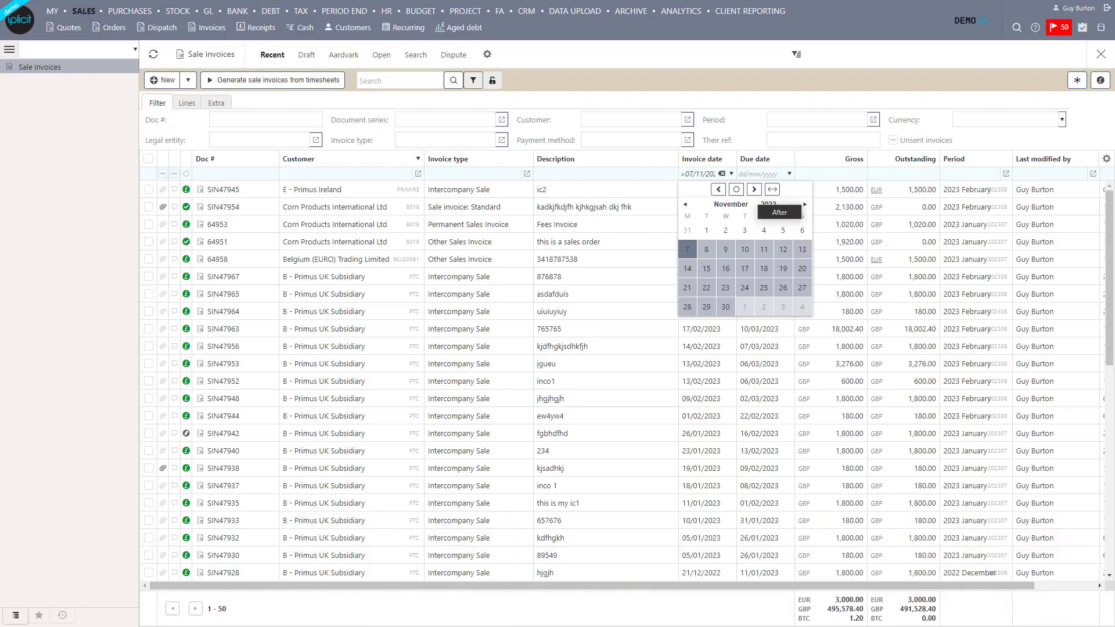
click(772, 189)
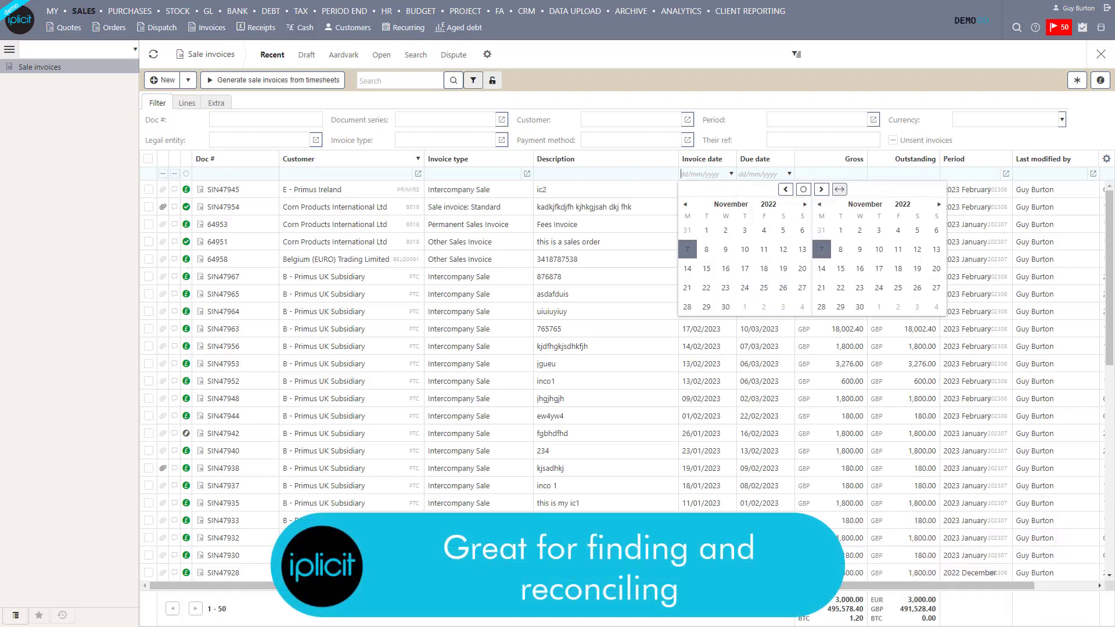
Sort by invoice date, try a Gross over 15000 filter, and hide Invoice type and Description.
click(702, 159)
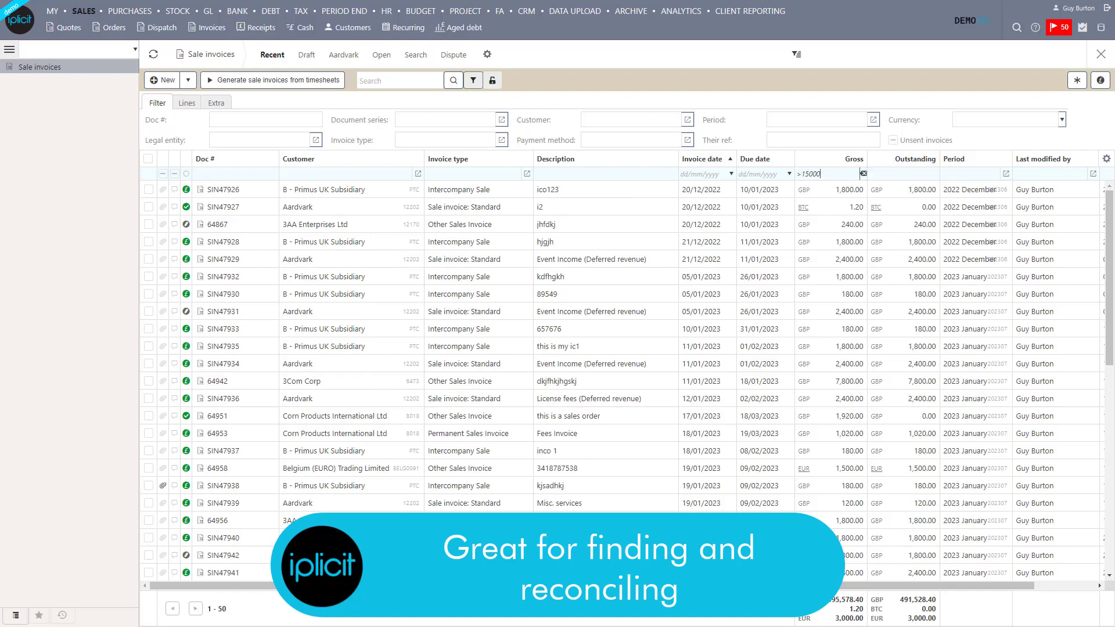
text(000)
key(Return)
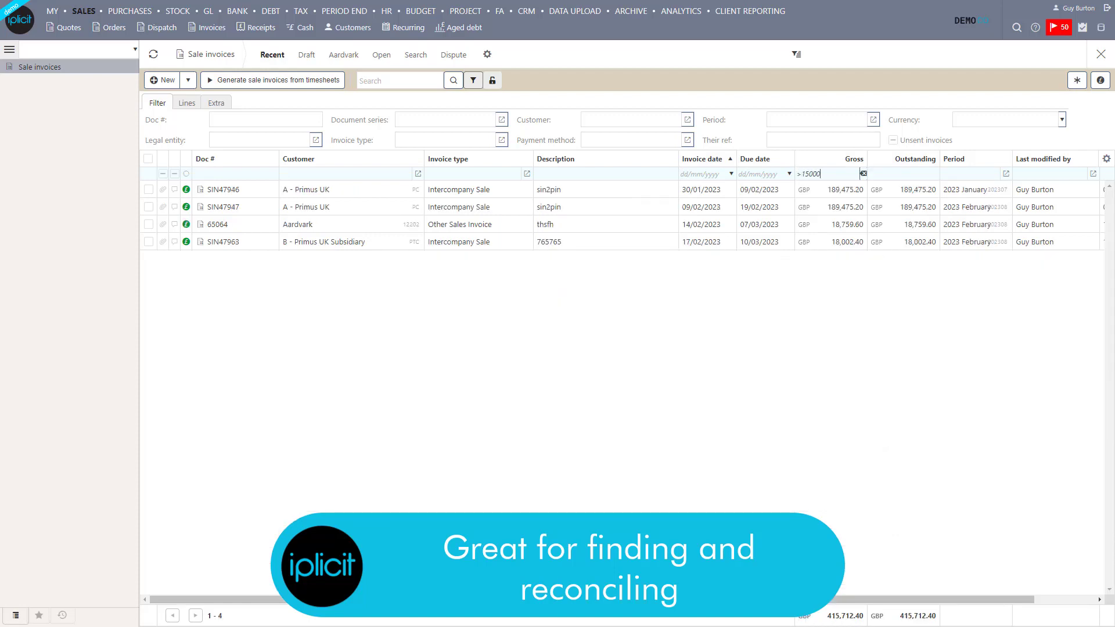
click(863, 173)
click(1106, 159)
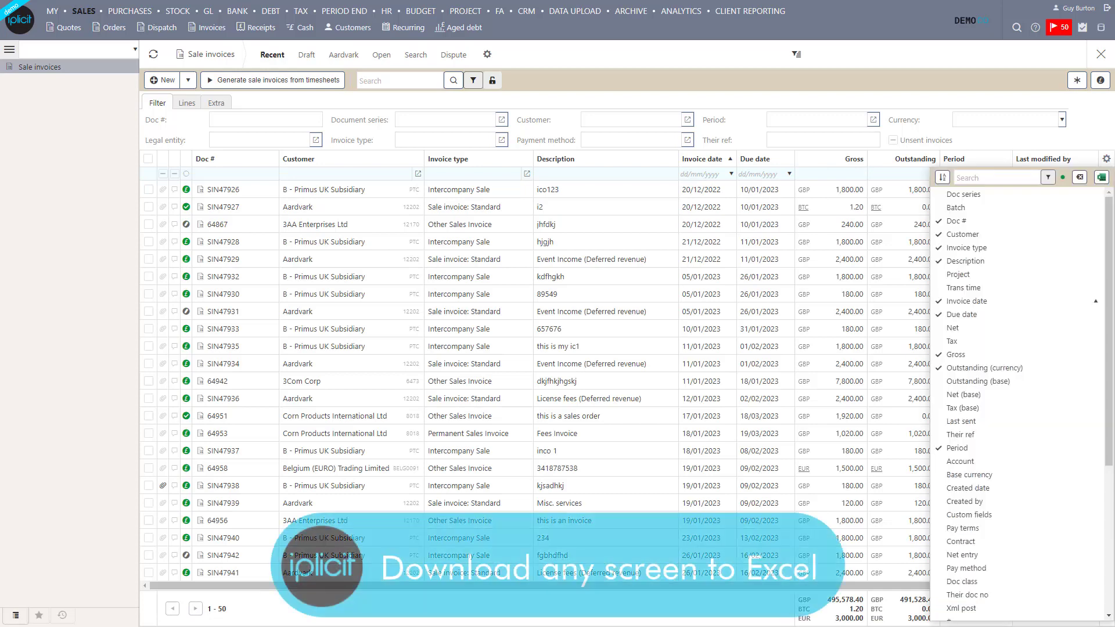
click(966, 247)
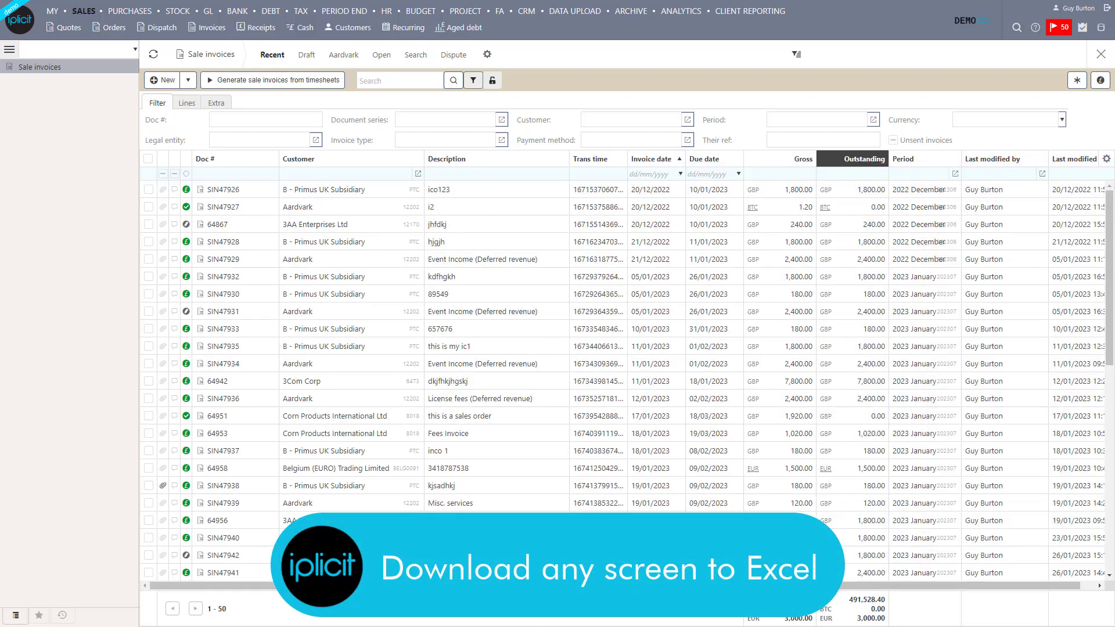
Search all documents for pin10127 and open purchase invoice PIN10127.
click(415, 54)
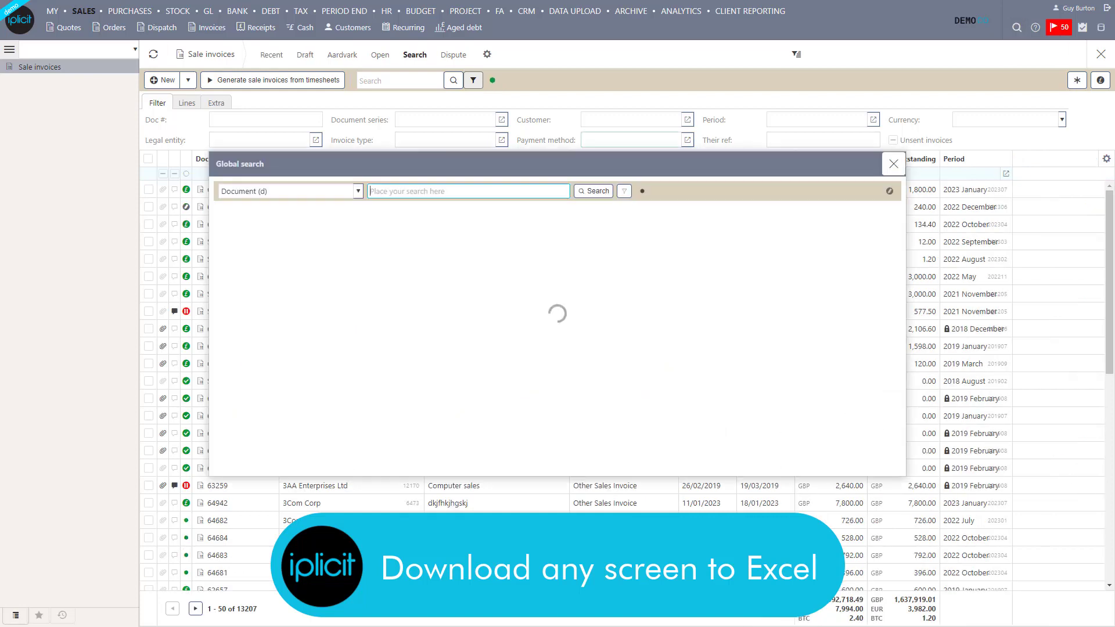
text(pin)
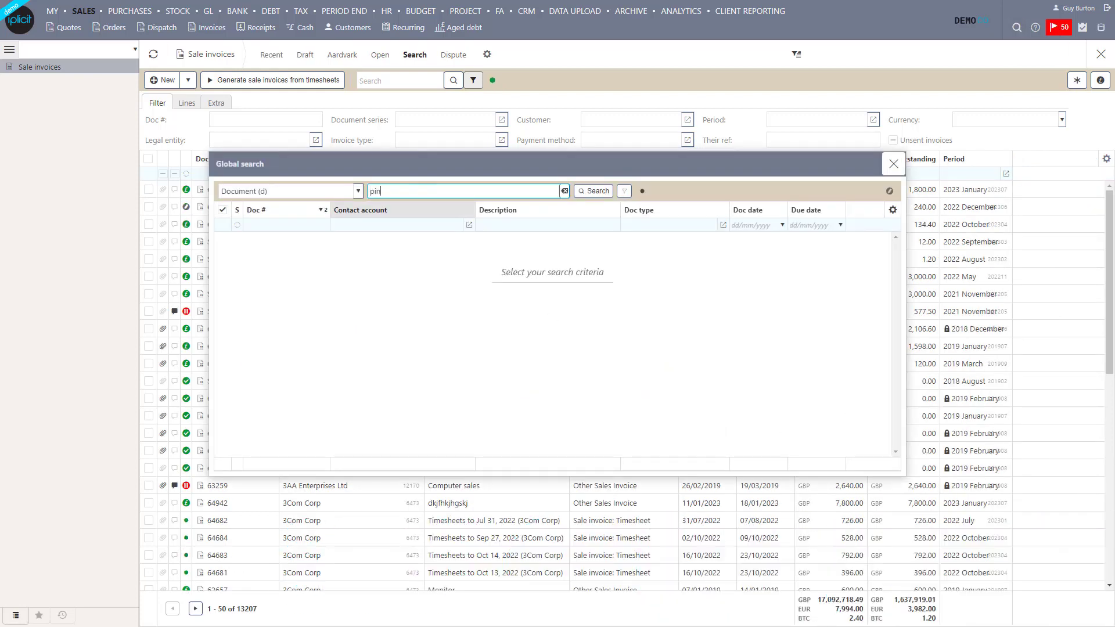
text(10127)
key(Return)
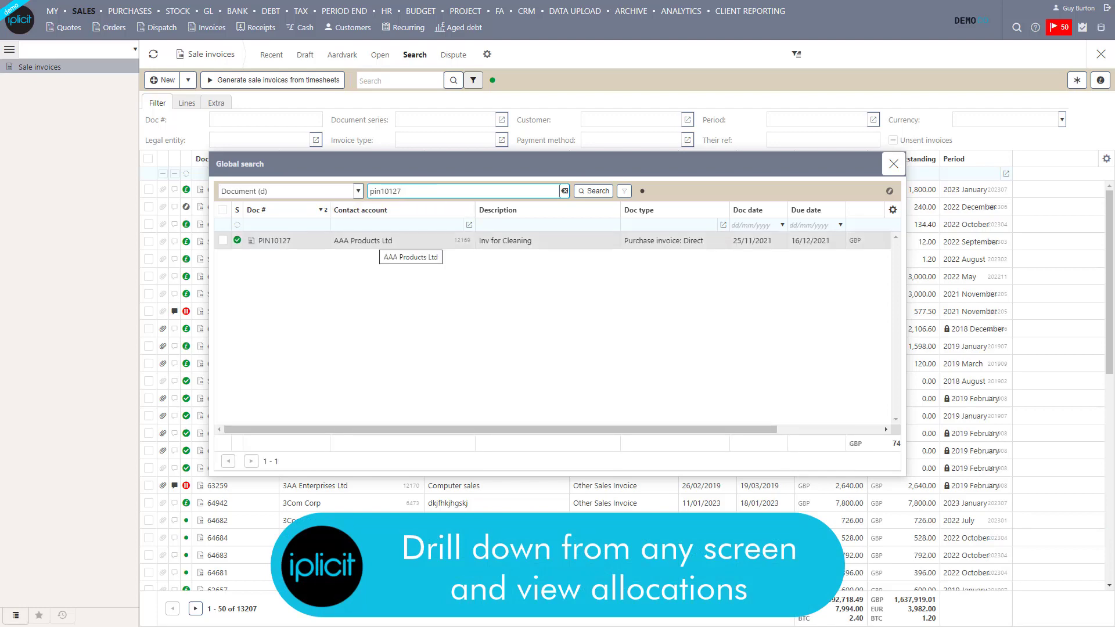
double_click(383, 241)
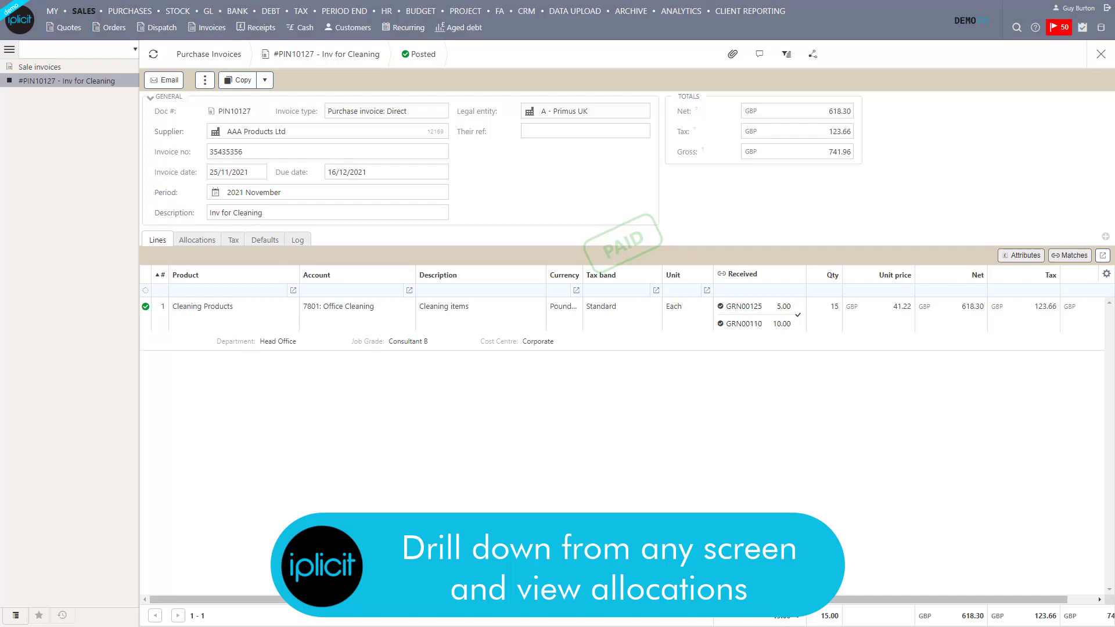
View the invoice's allocations, open linked payment 64415, and return to PIN10127.
click(197, 240)
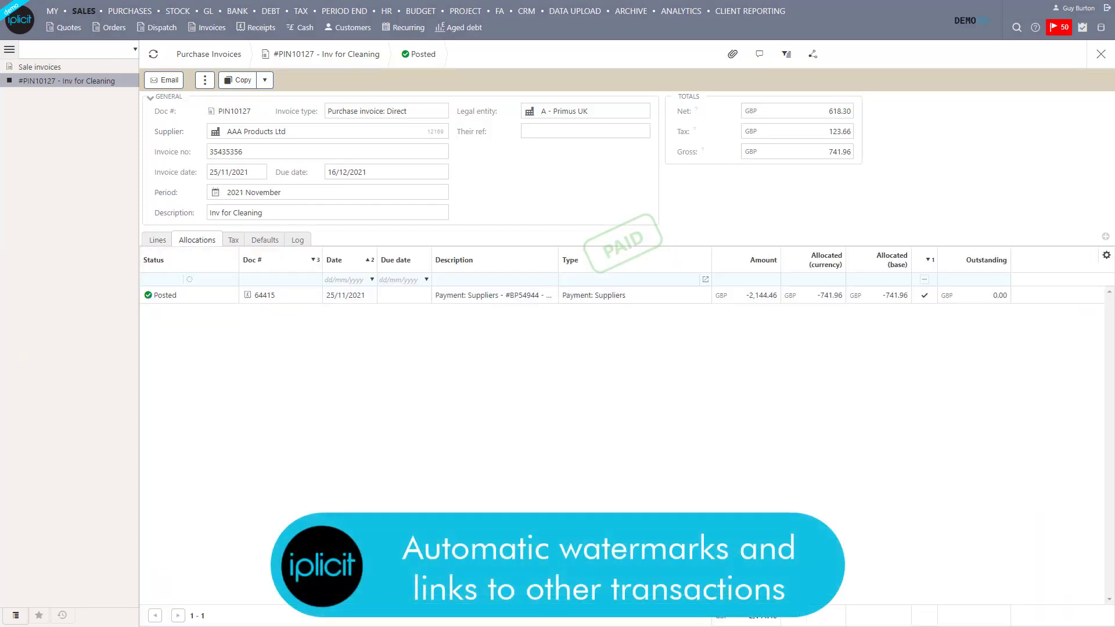
click(247, 294)
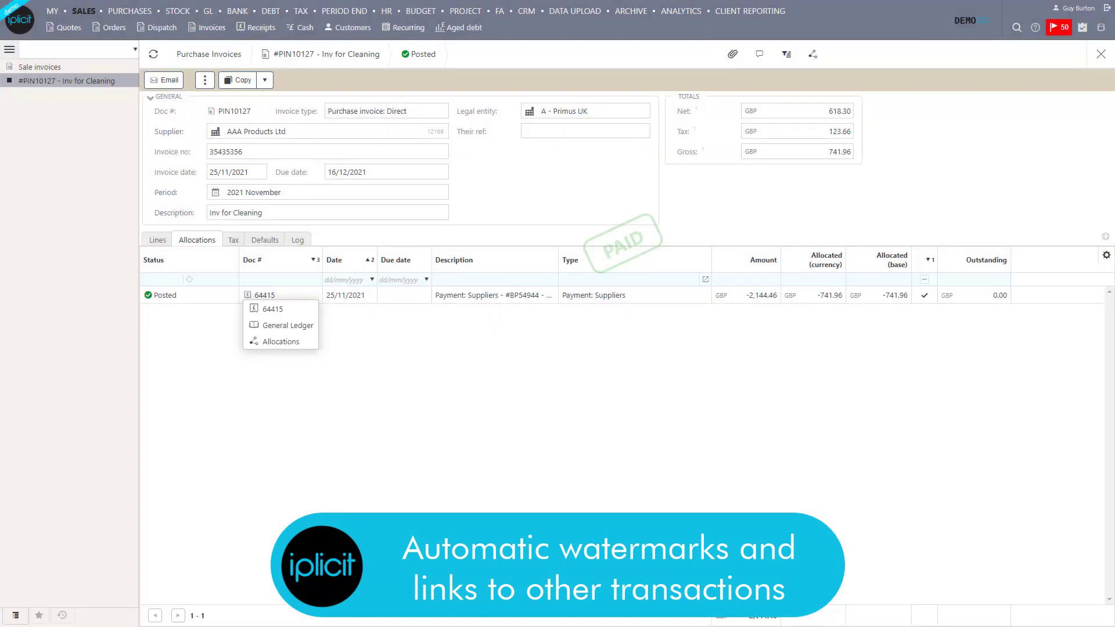
click(270, 308)
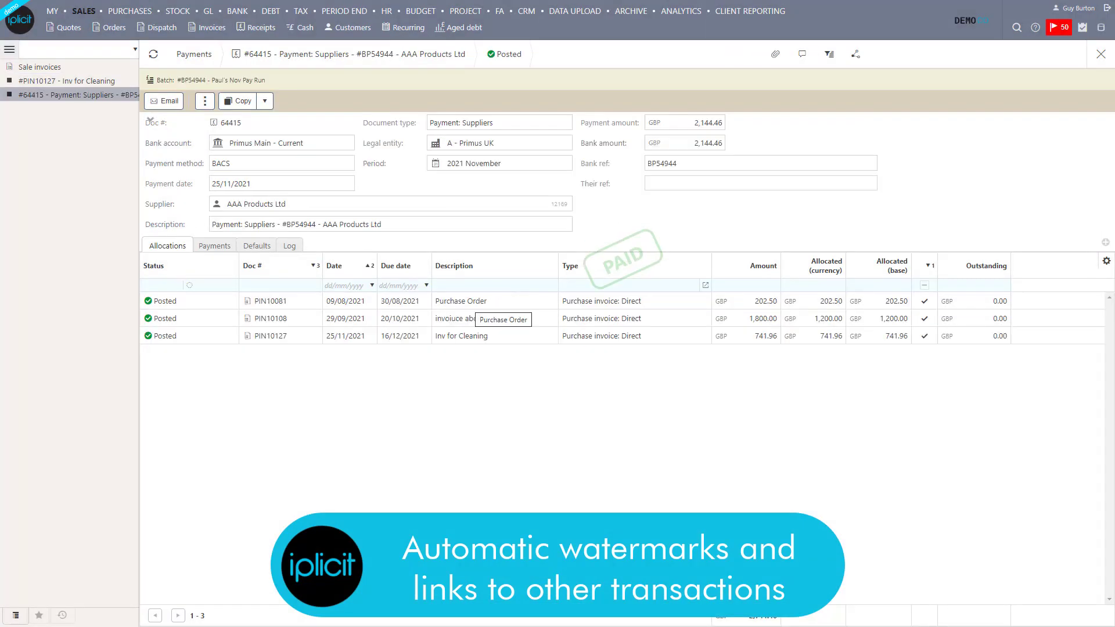
click(66, 80)
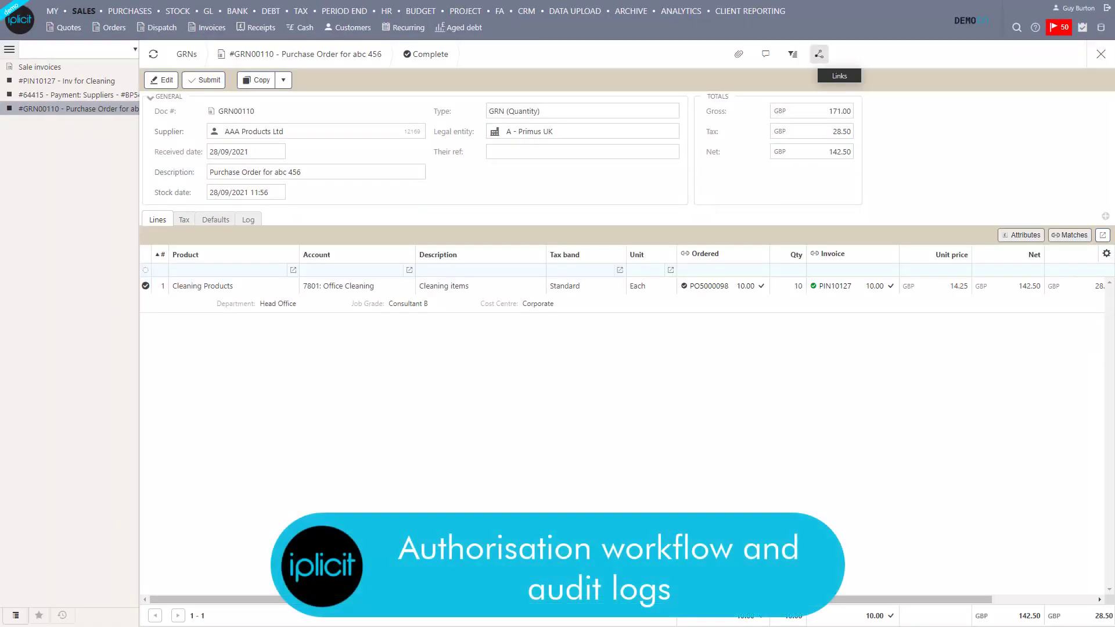
Open purchase order PO5000098 via the goods receipt and review its authorisation history.
click(820, 54)
click(915, 86)
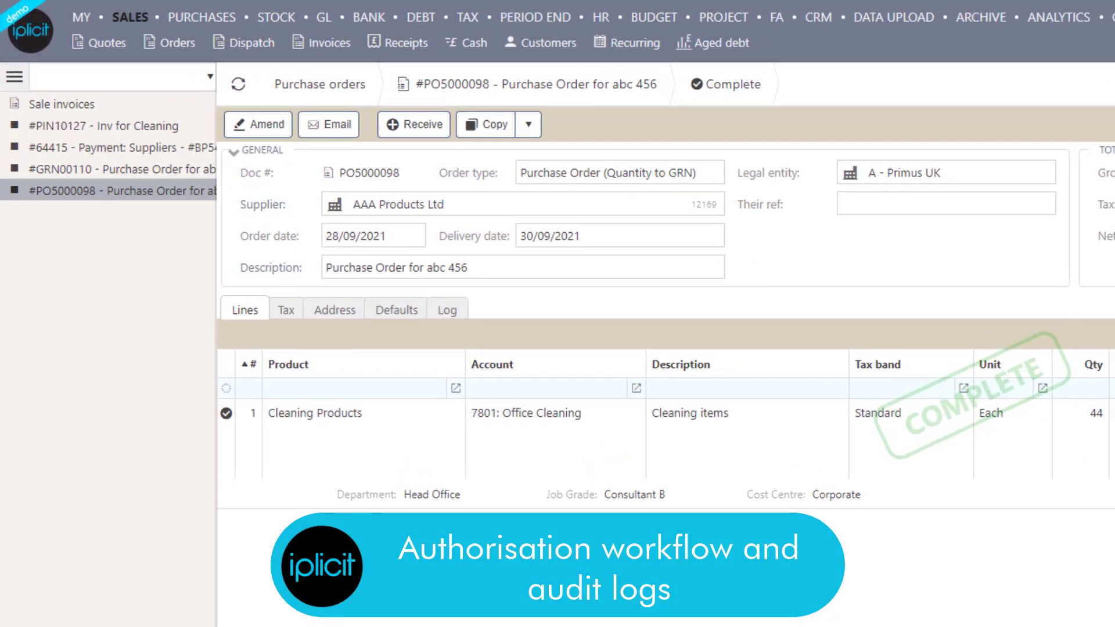
click(446, 310)
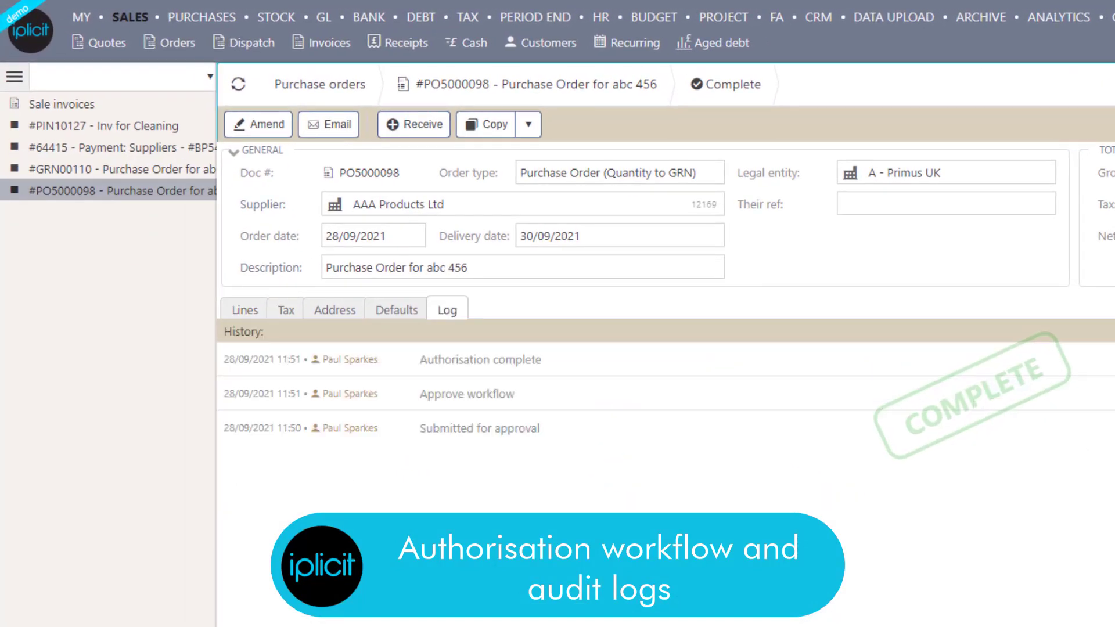
click(105, 126)
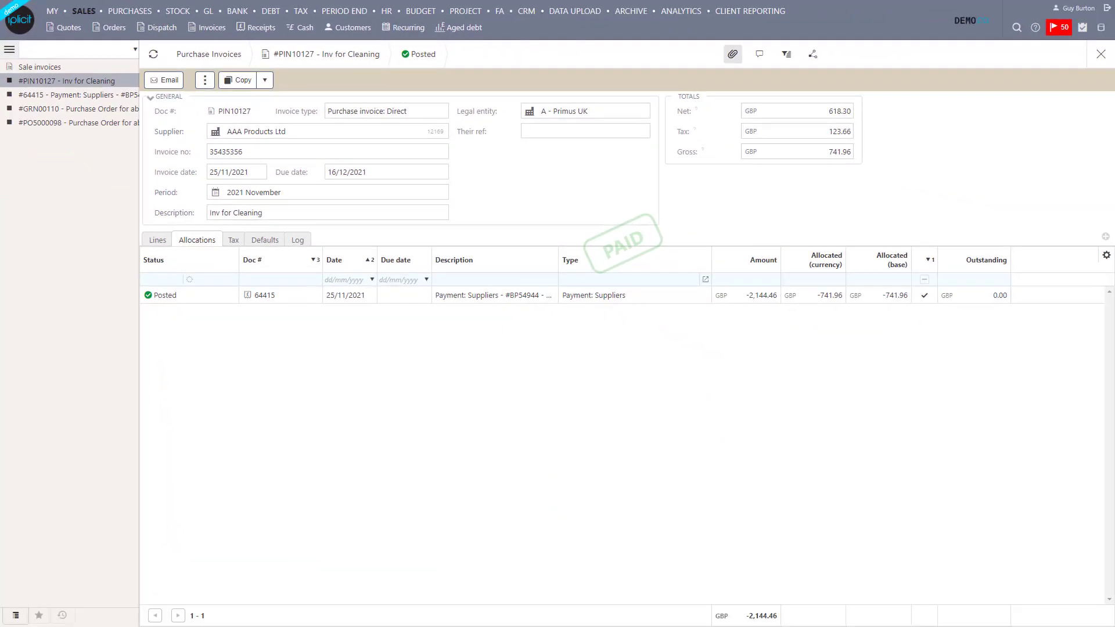
Preview PIN10127's attachments: Sample PIN.png, delivery note, budget spreadsheets and invoice image.
click(733, 54)
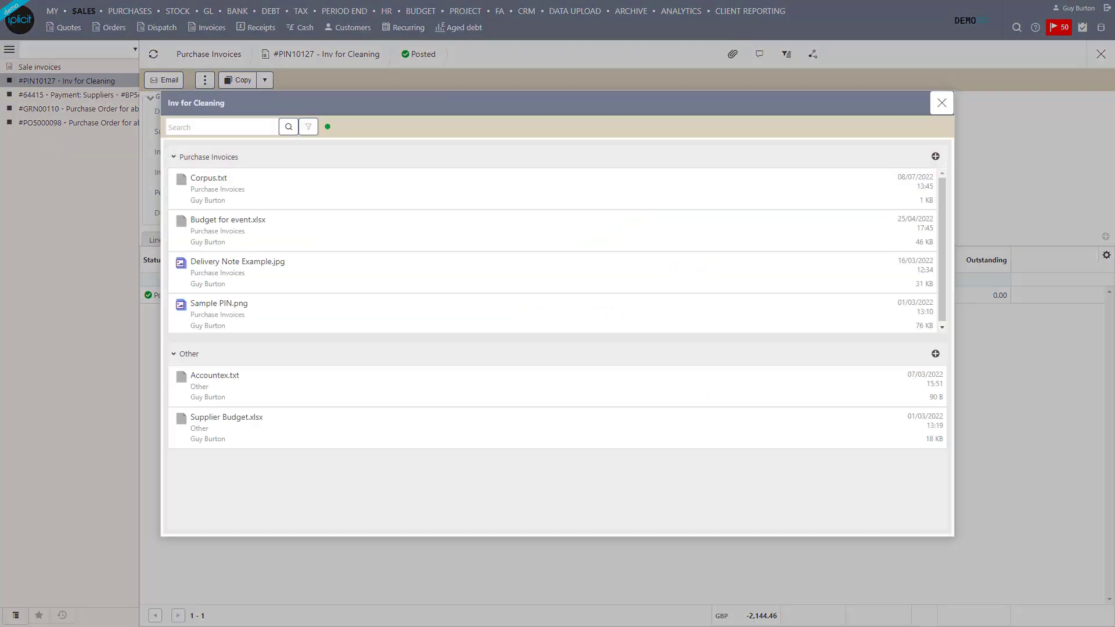
click(218, 303)
click(508, 127)
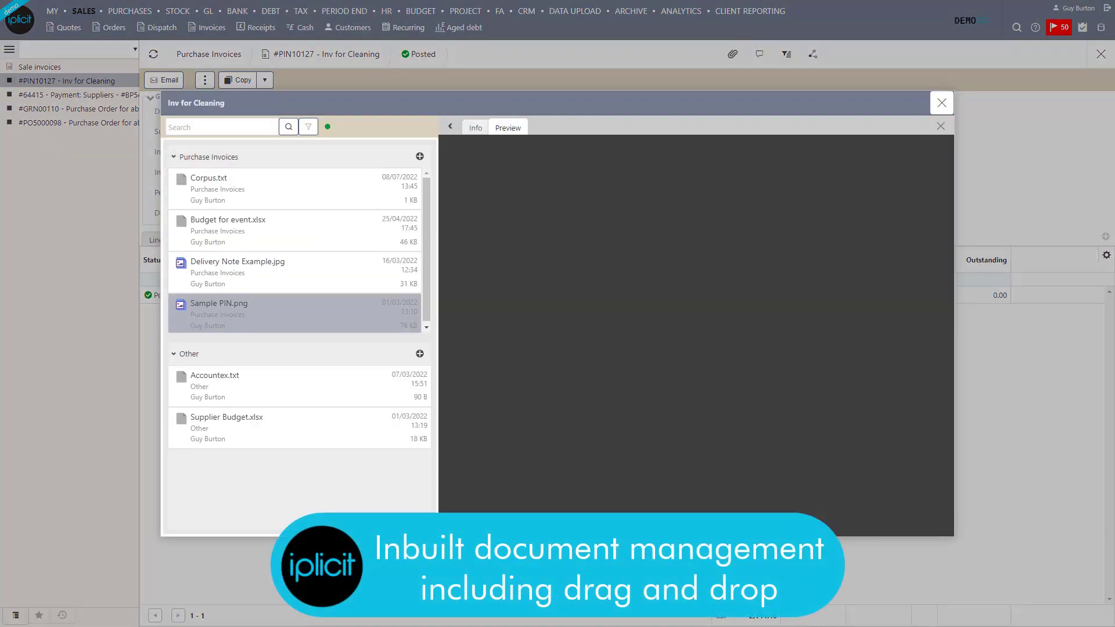
key(Up)
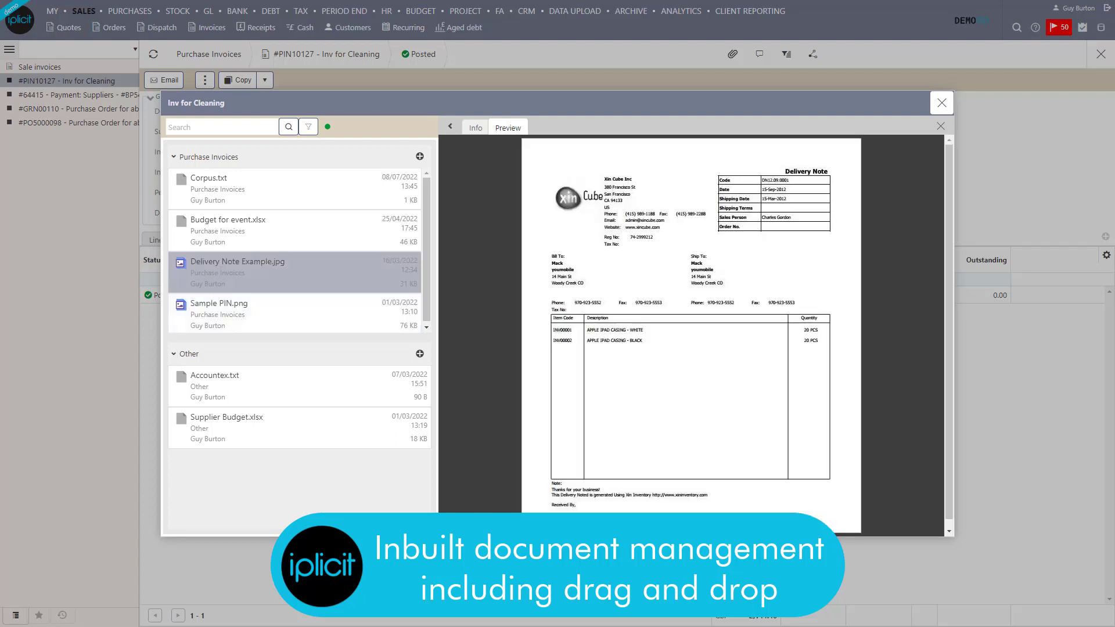
key(Up)
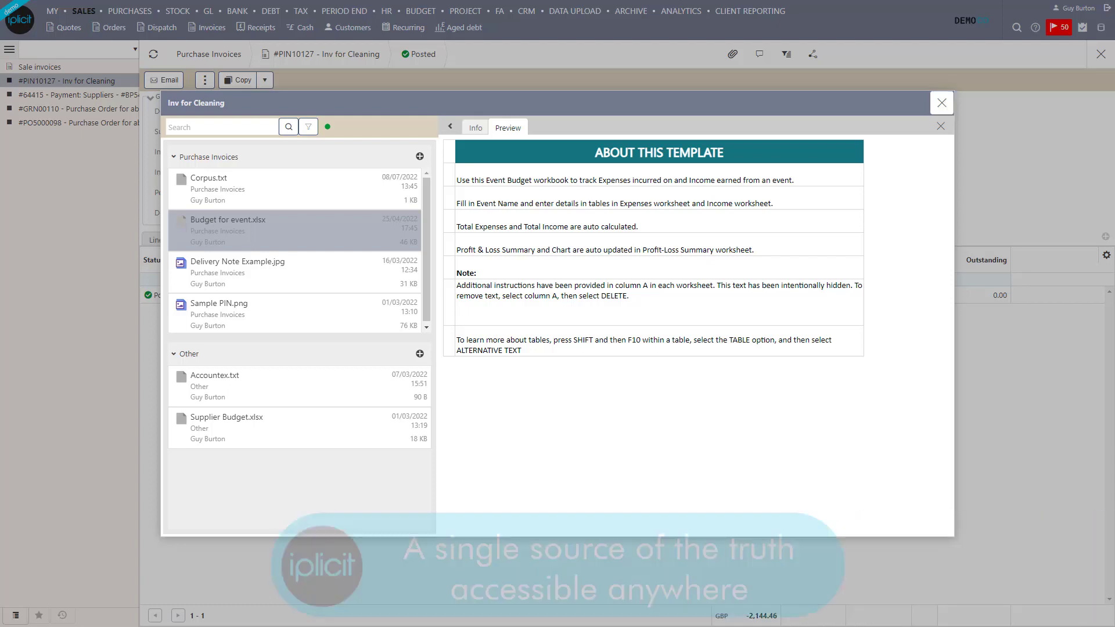
key(End)
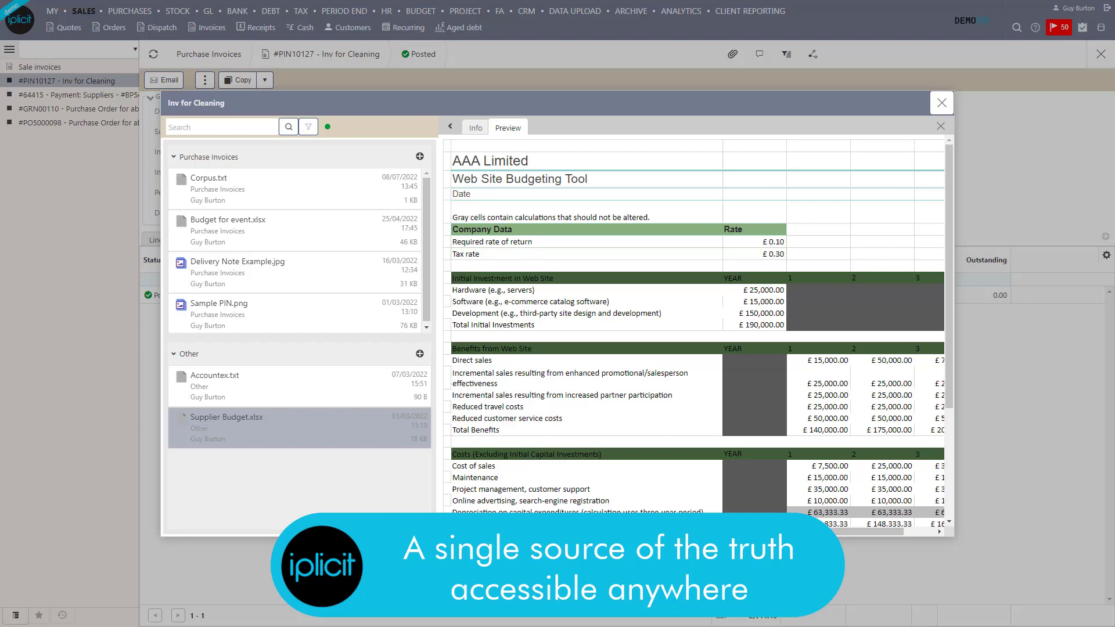
key(Up)
key(Up)
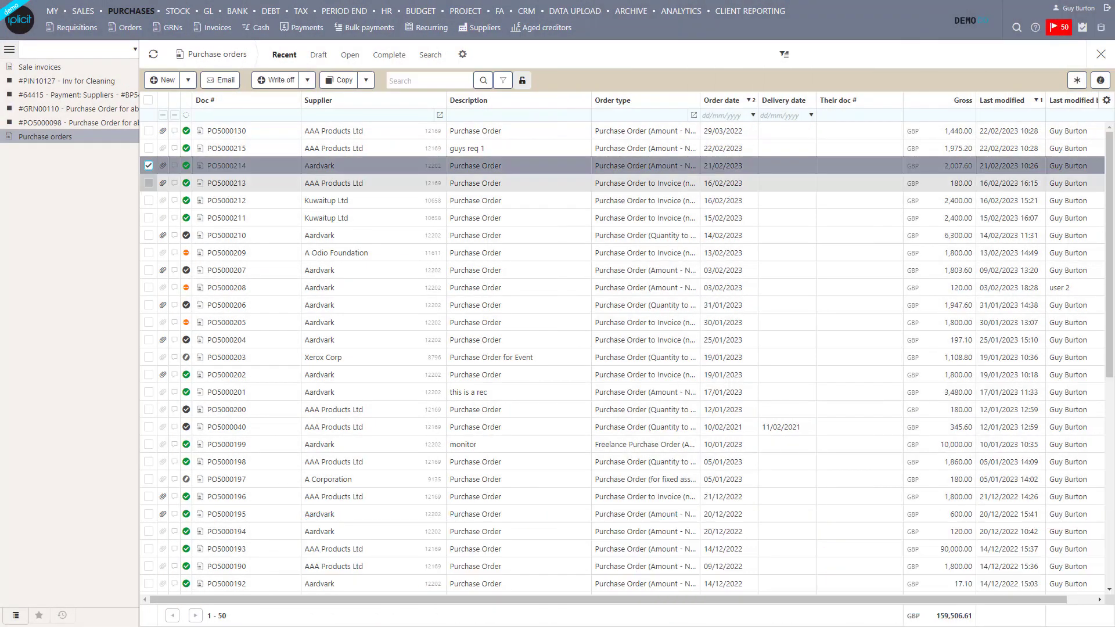
Open purchase orders PO5000213, PO5000210 and PO5000207 together, then view PO5000210, PO5000214 and PO5000213.
click(148, 182)
click(149, 236)
click(148, 271)
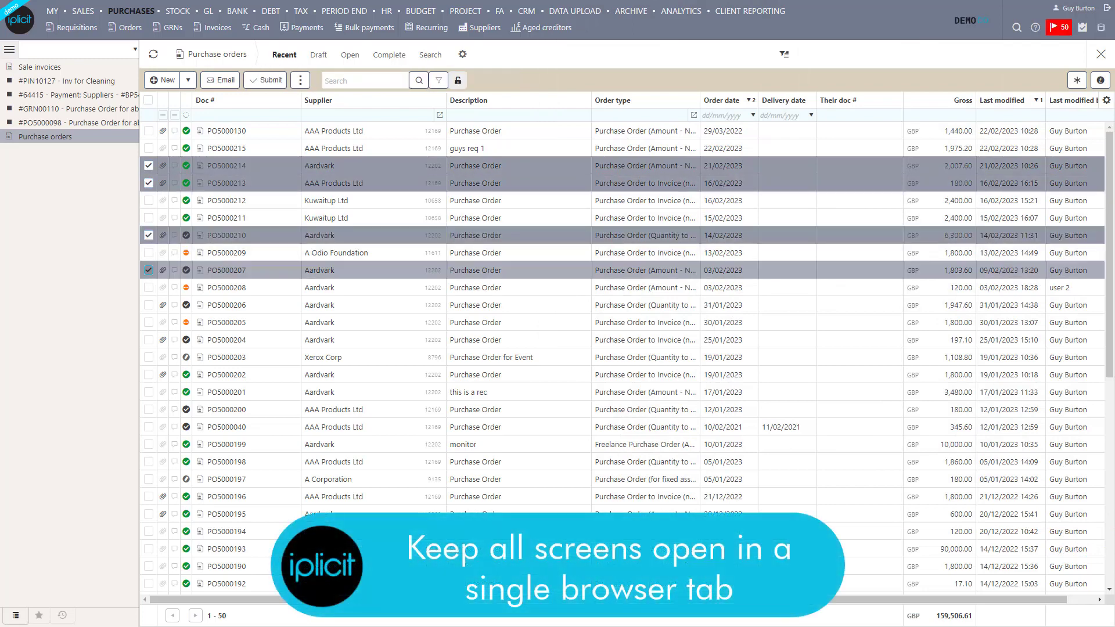
key(Return)
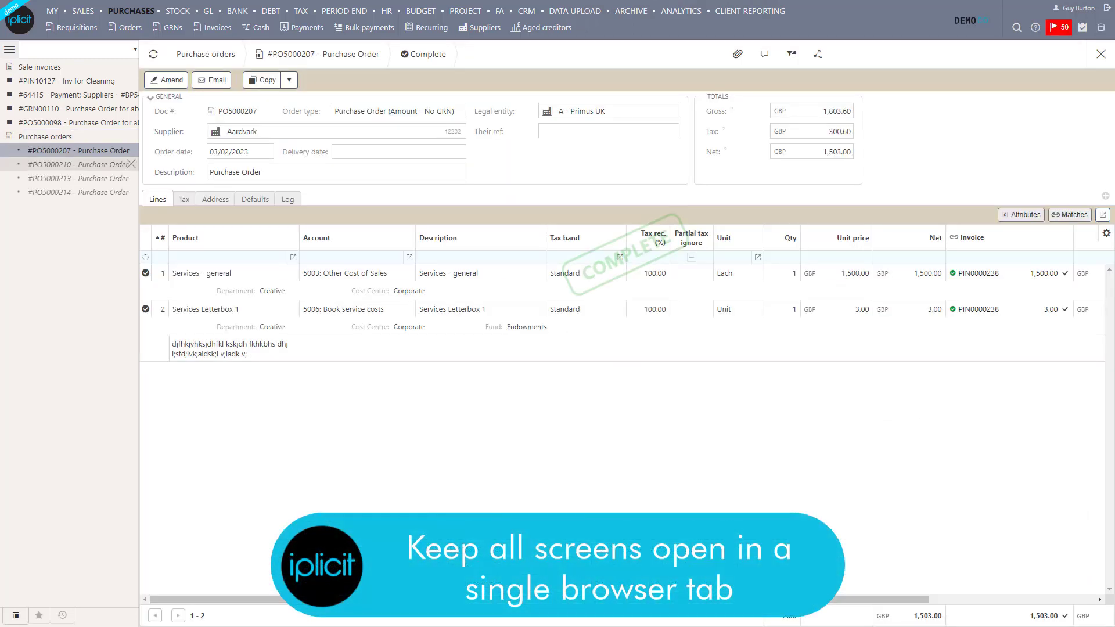
click(79, 163)
click(79, 192)
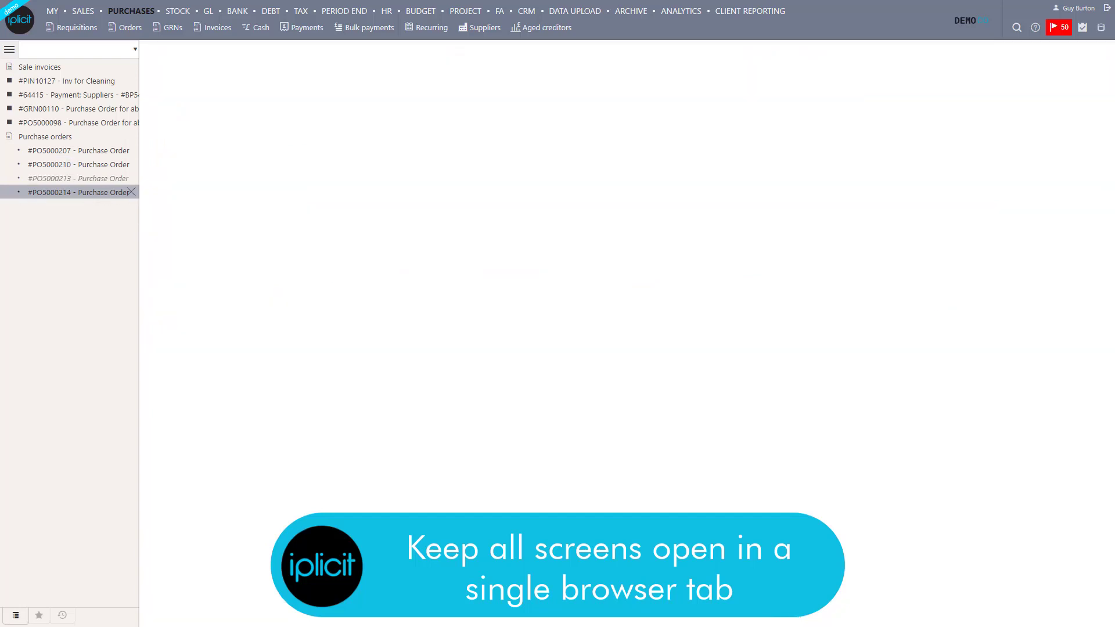
click(78, 178)
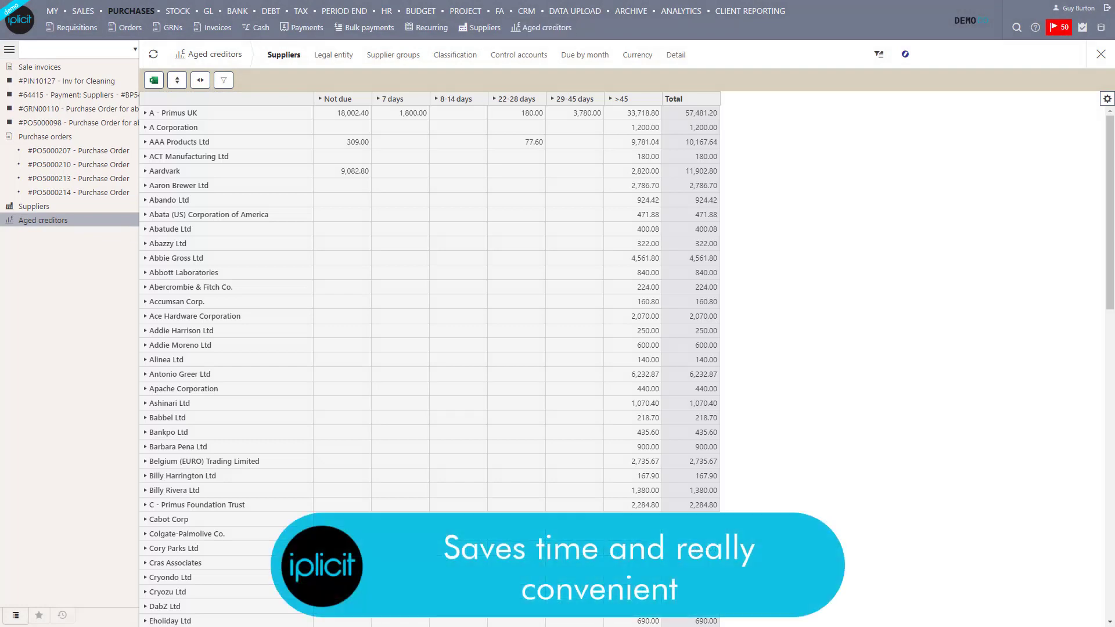
click(586, 112)
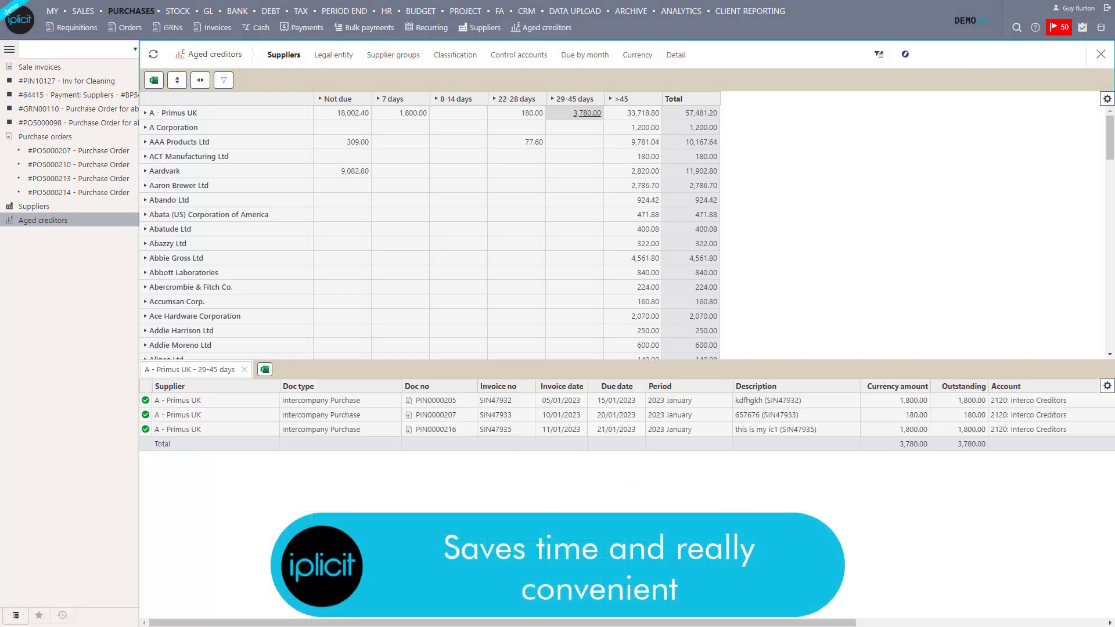
click(646, 185)
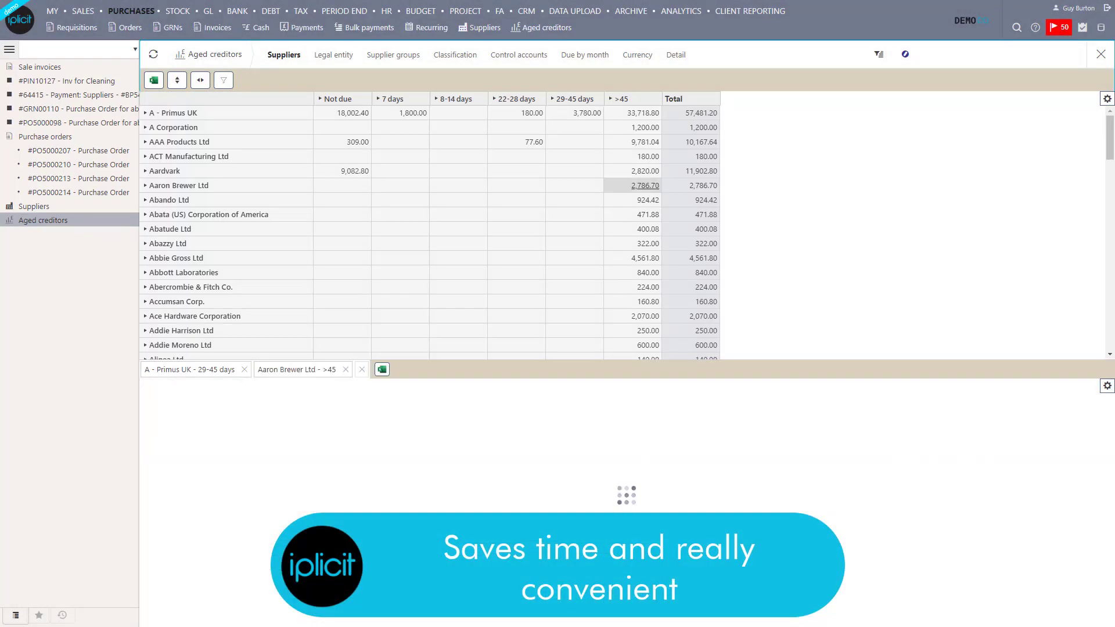
click(691, 257)
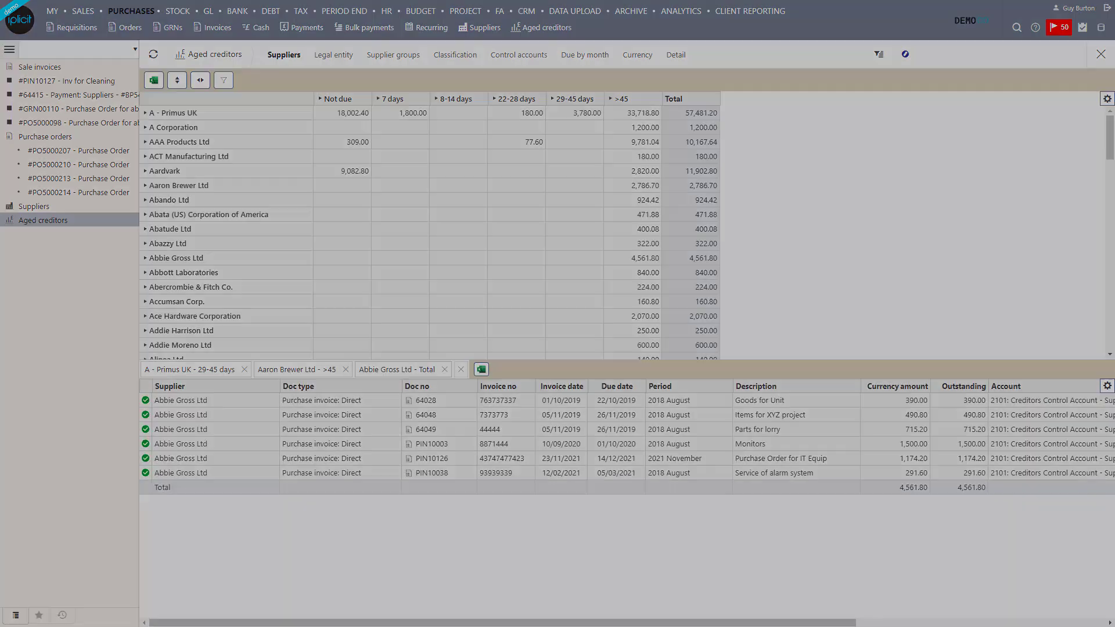
click(409, 401)
click(433, 413)
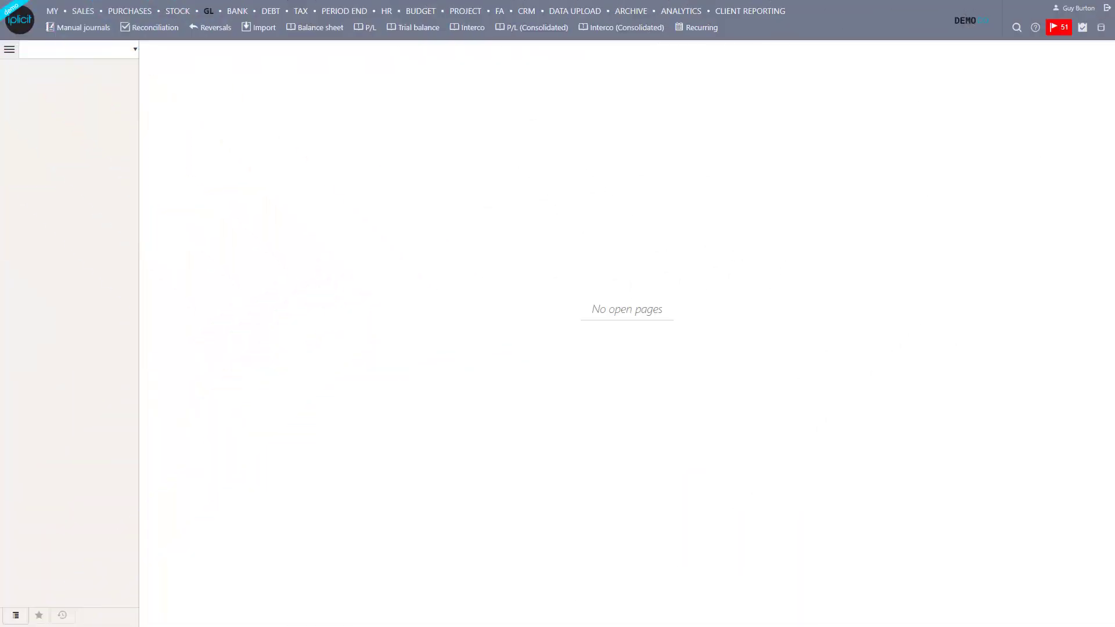
Open the Balance sheet, P/L, Trial balance, P/L (Consolidated) and Interco (Consolidated) reports.
click(316, 27)
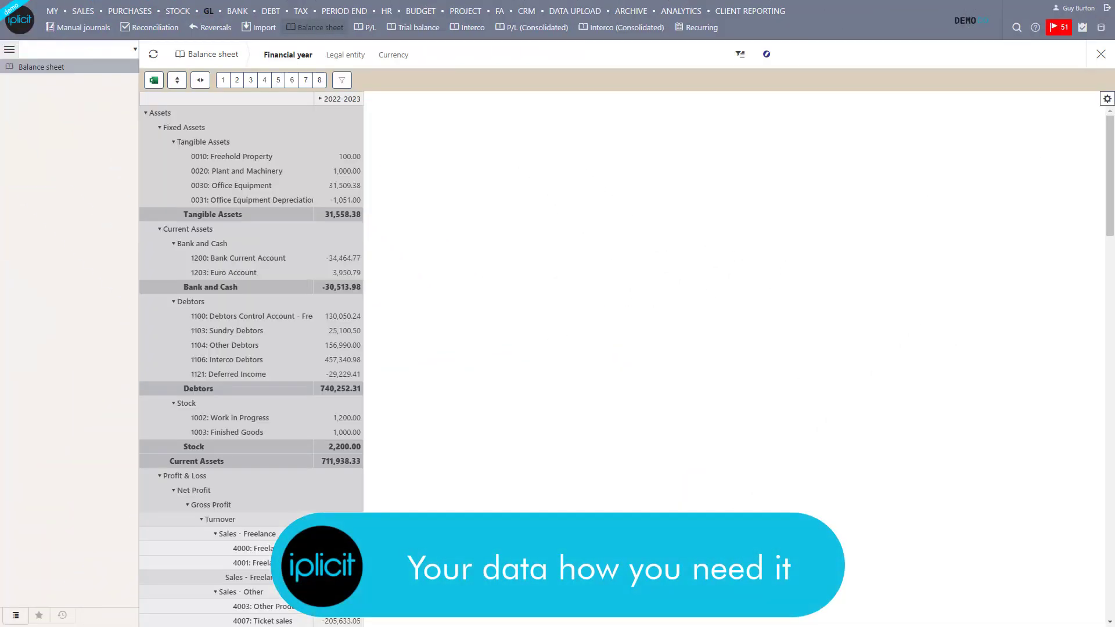
click(364, 28)
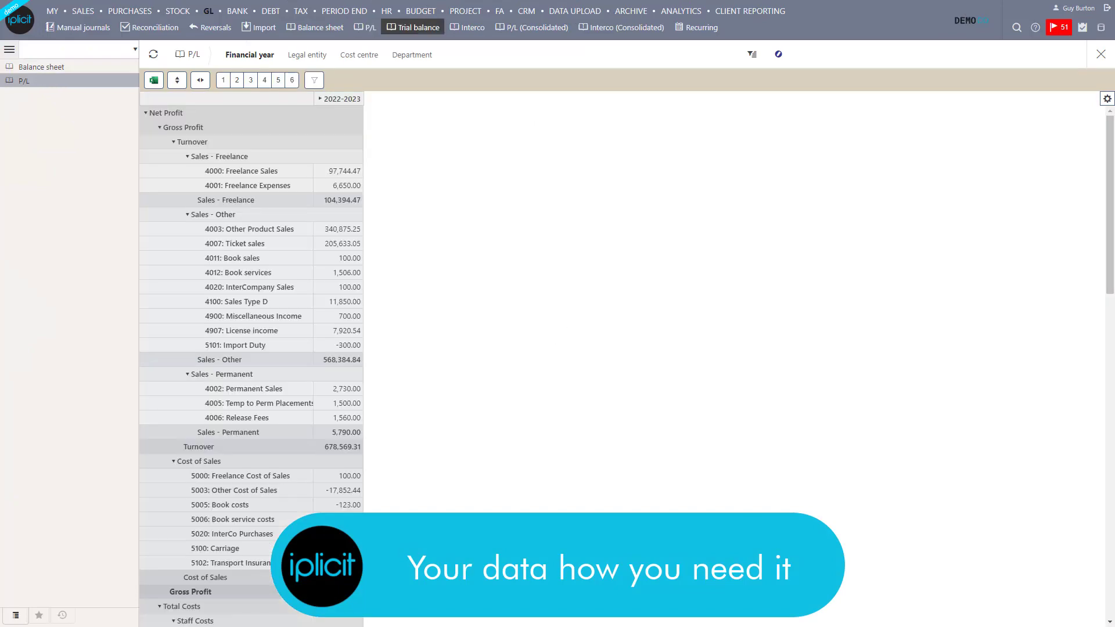
click(414, 27)
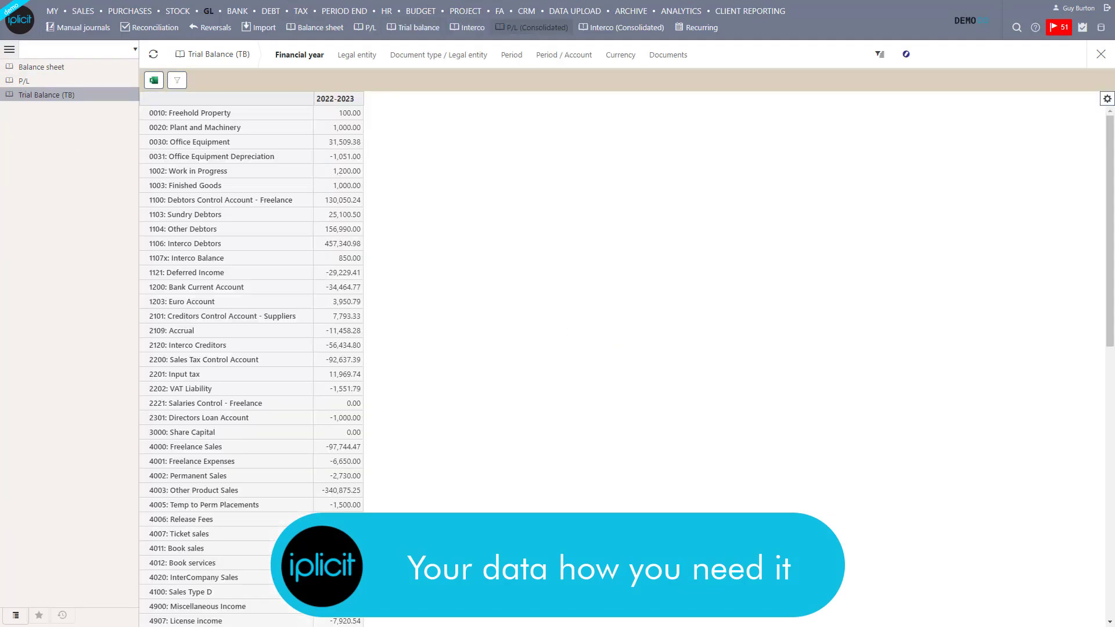
click(531, 27)
click(620, 27)
Return to the P/L, adjust its tree levels and toggle 2022-2023 monthly columns.
click(365, 26)
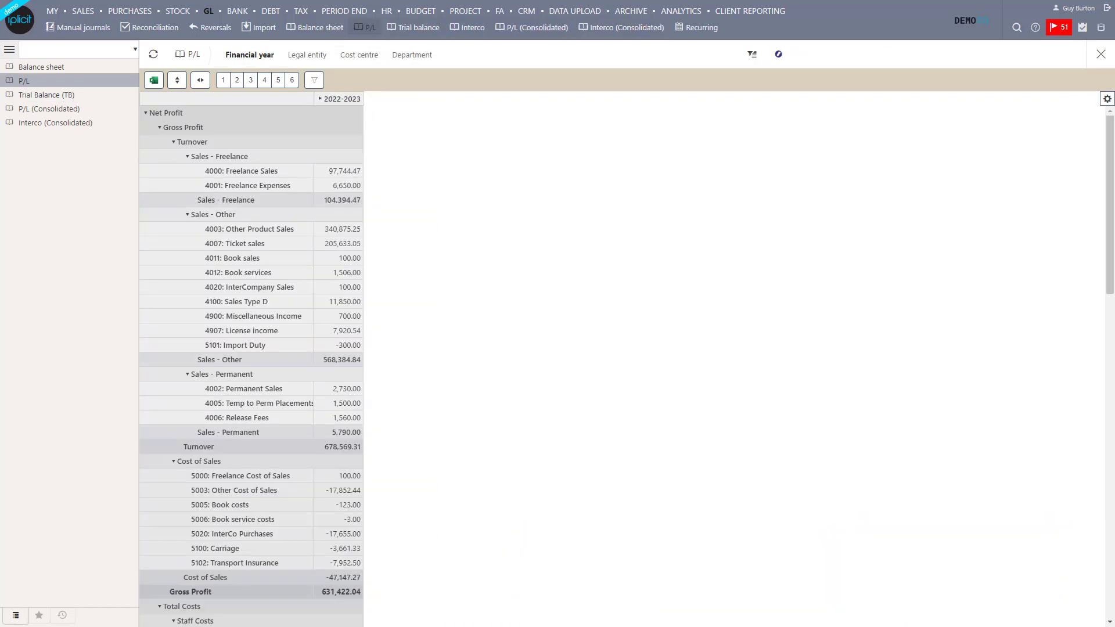
click(250, 79)
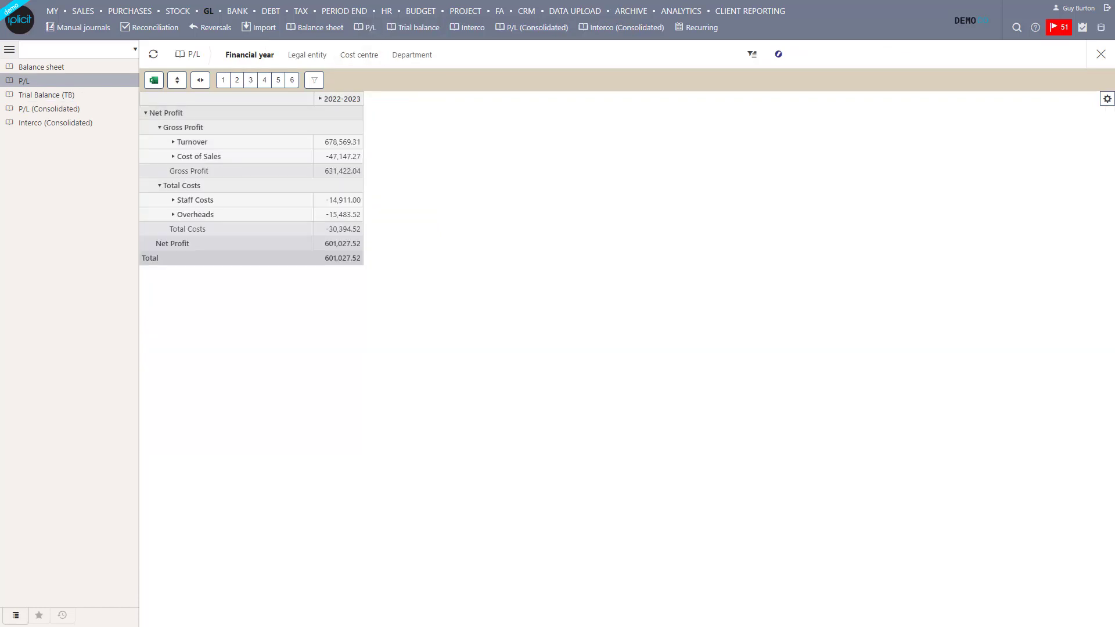
click(263, 79)
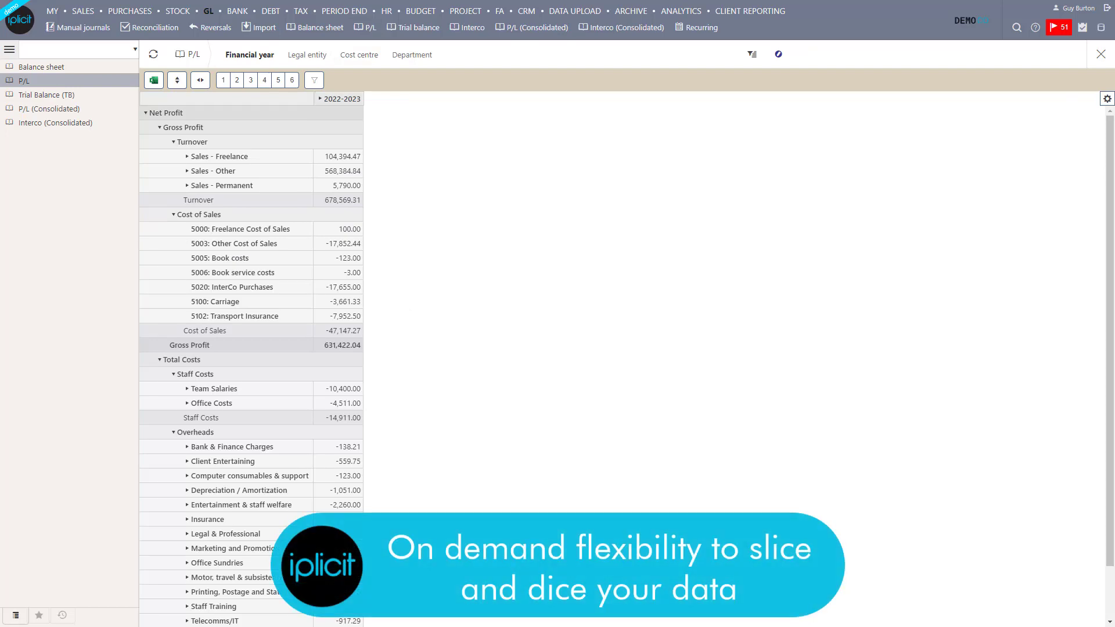
click(320, 99)
click(319, 99)
Filter the P/L to financial years 2019-2020 through 2022-2023 and refresh.
click(313, 80)
click(723, 104)
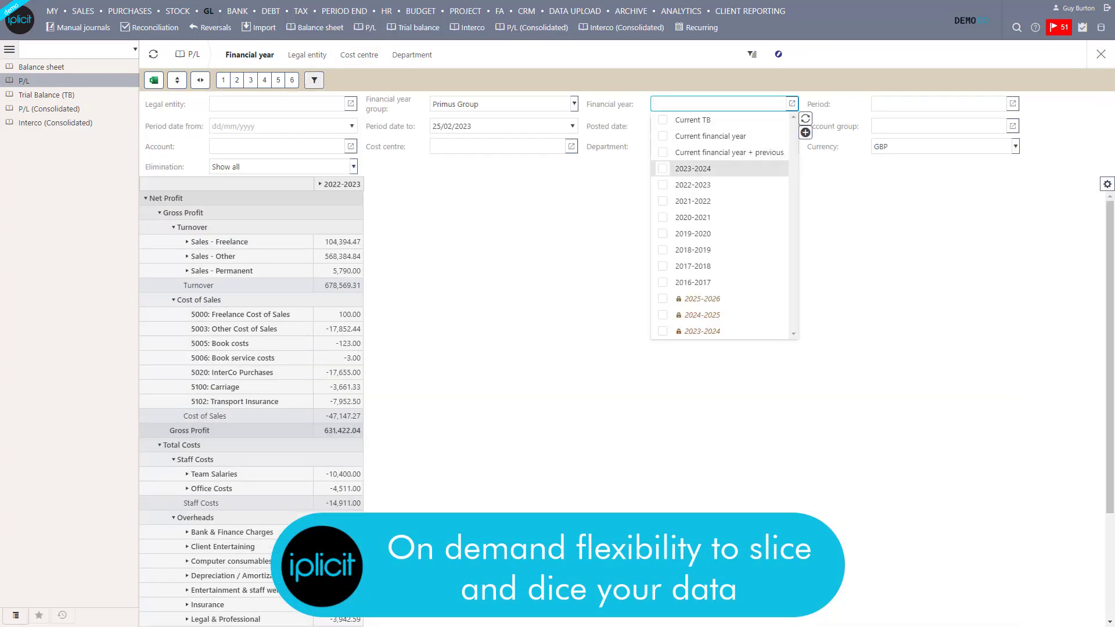
key(shift+Down)
key(shift+Down)
key(shift+Down)
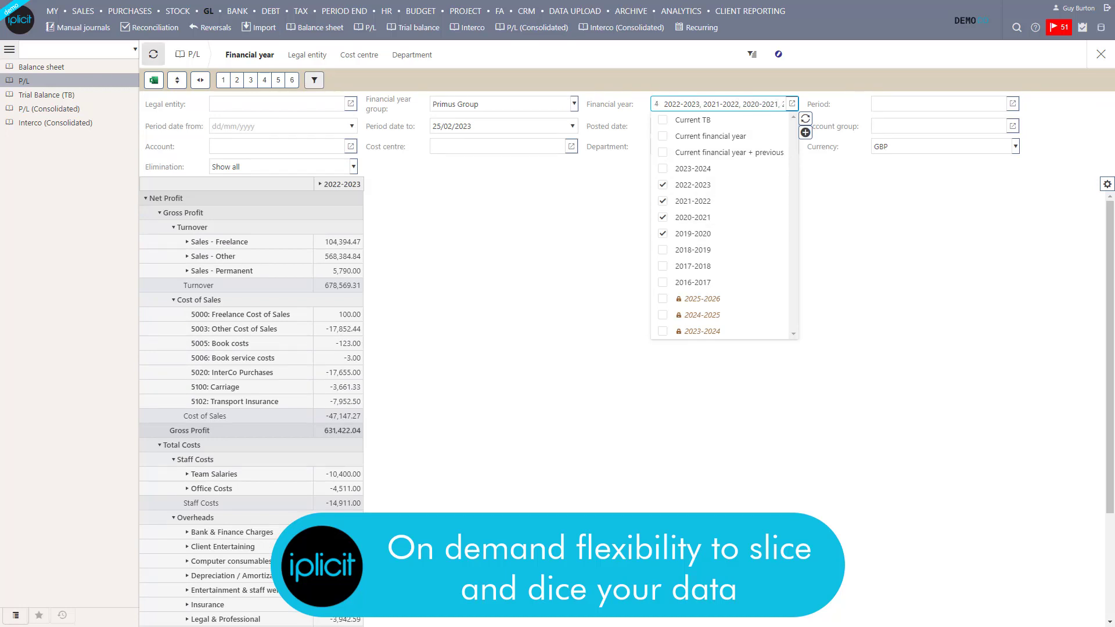
click(154, 54)
Expand 2021-2022 into months and lay the rows out as the US GAAP Income Statement.
click(419, 184)
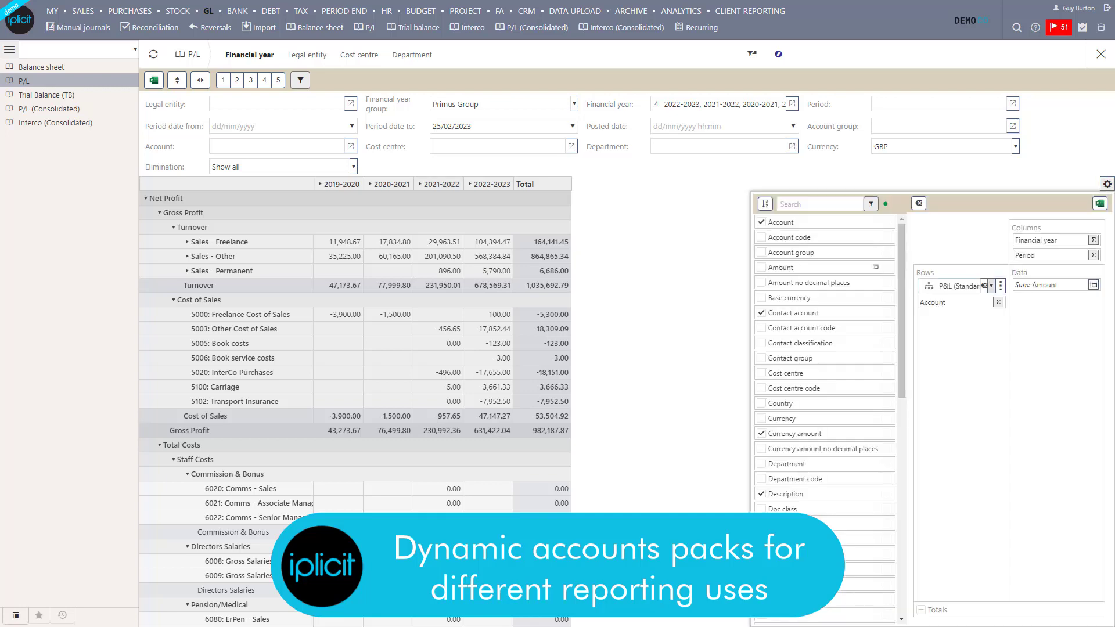
click(990, 286)
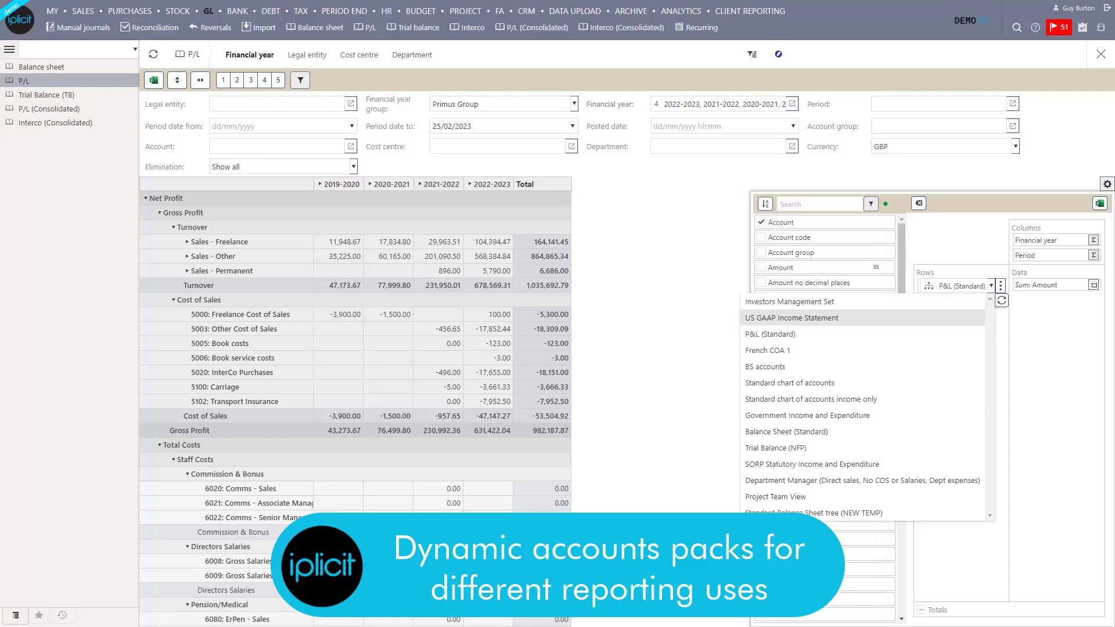
click(791, 317)
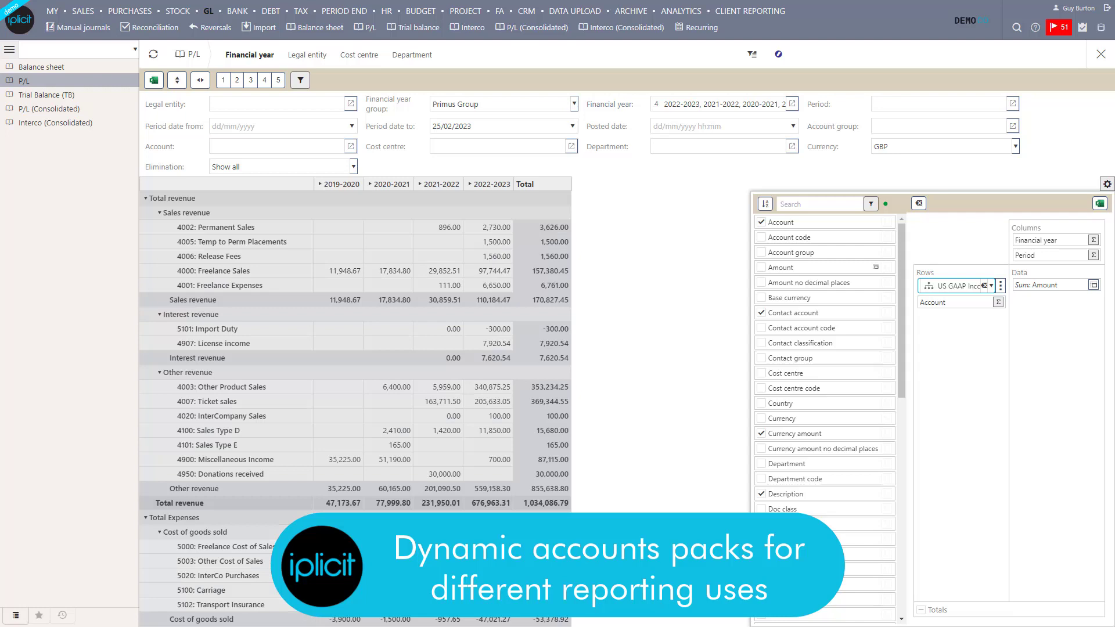
Switch the P/L row structure to SORP Statutory, then to French COA 1.
click(991, 286)
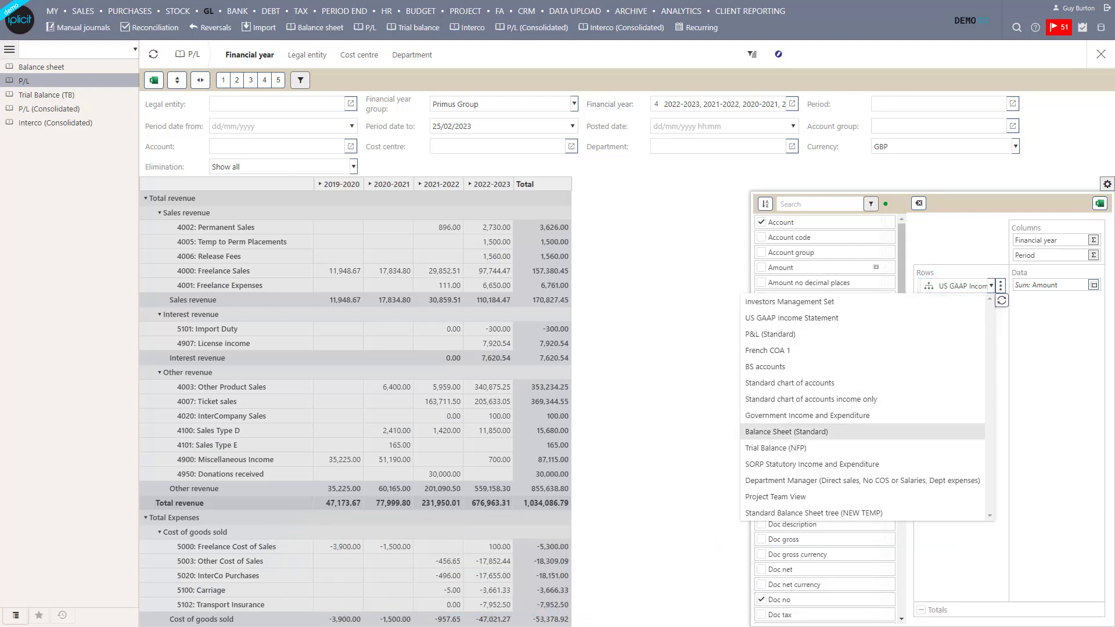
click(811, 464)
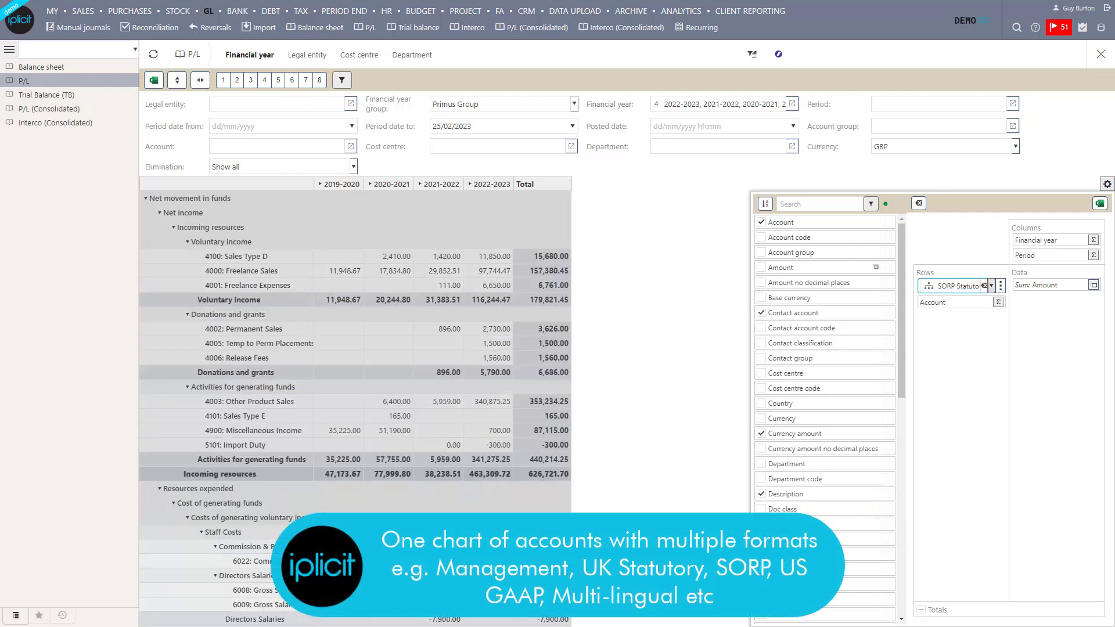
click(990, 286)
click(814, 351)
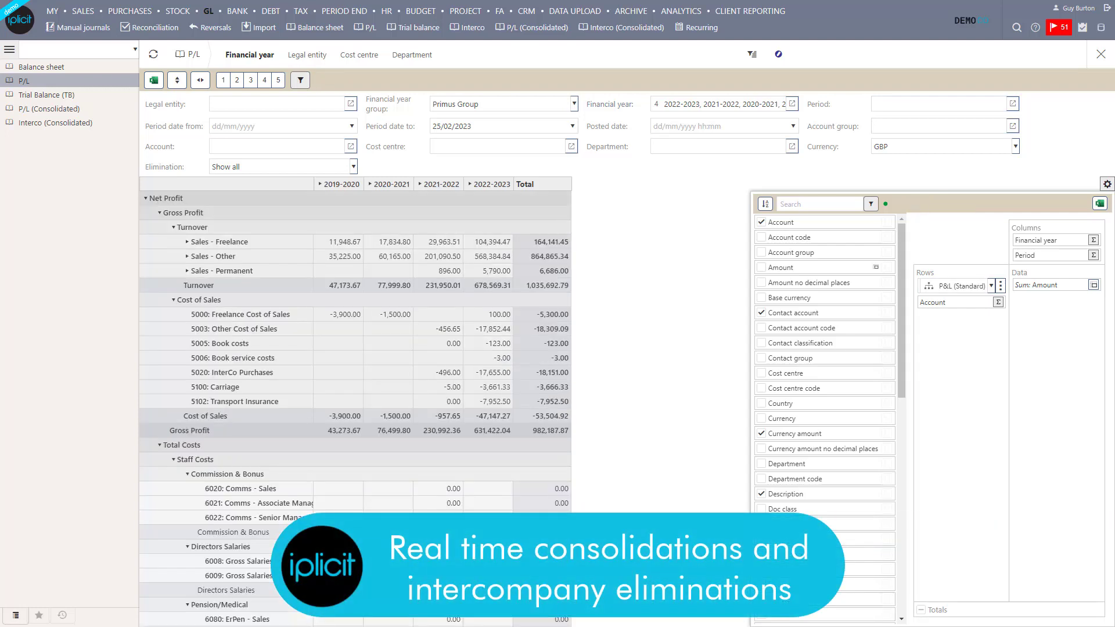
Add Cost centre, Country and Department as columns, expand 2022 August, and list Sales - Freelance transactions.
drag(788, 373, 1050, 270)
drag(789, 403, 1050, 270)
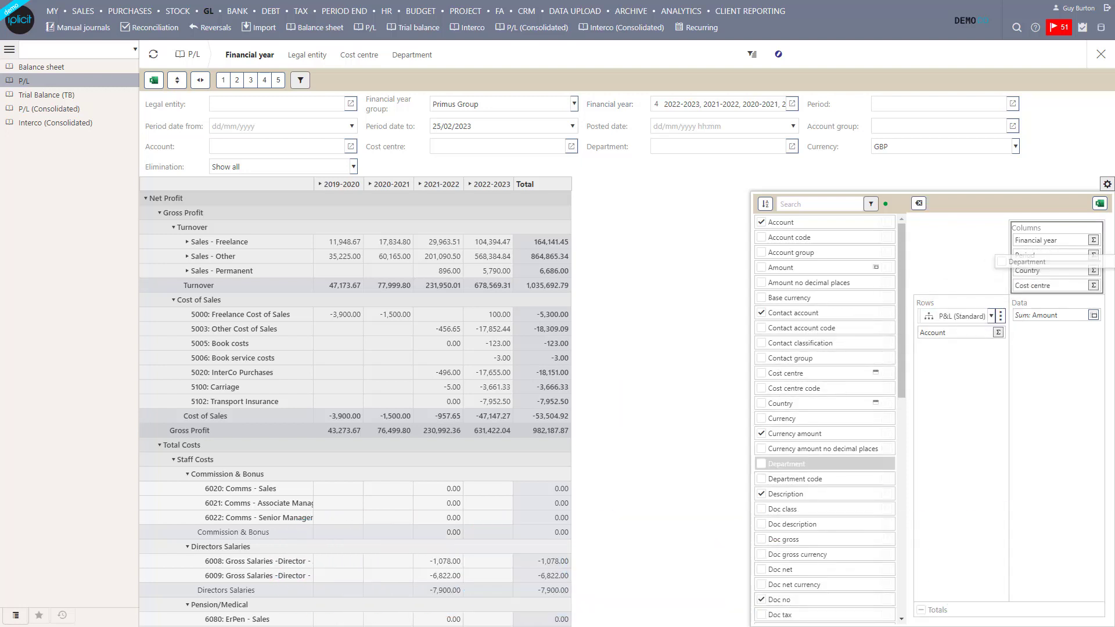
mouse_move(788, 463)
mouse_down()
mouse_move(1050, 270)
mouse_move(1028, 300)
mouse_up()
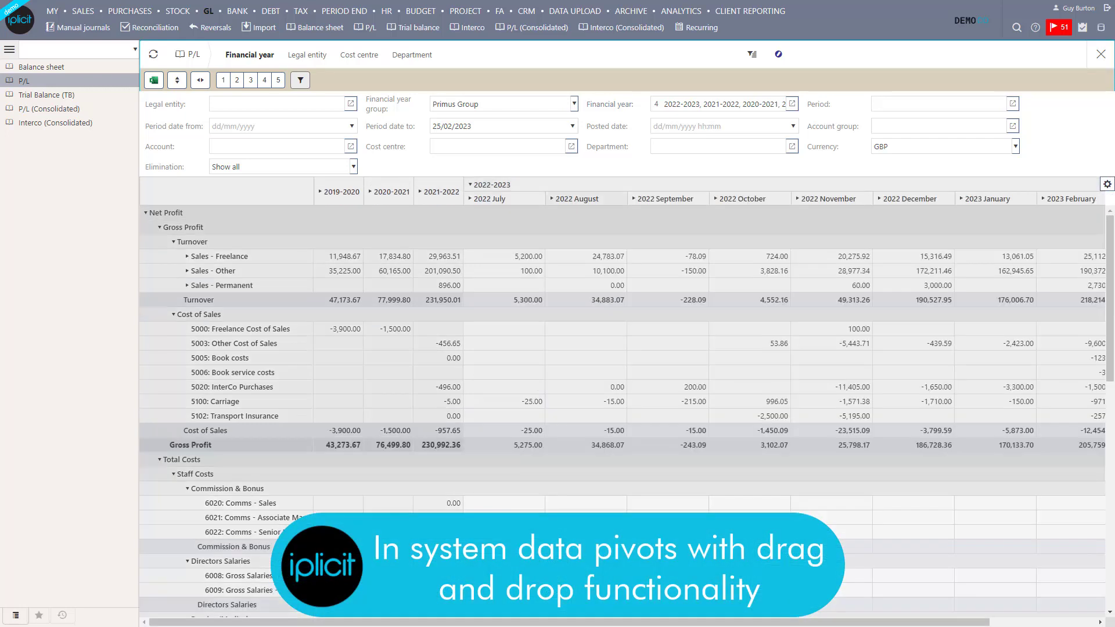
click(552, 199)
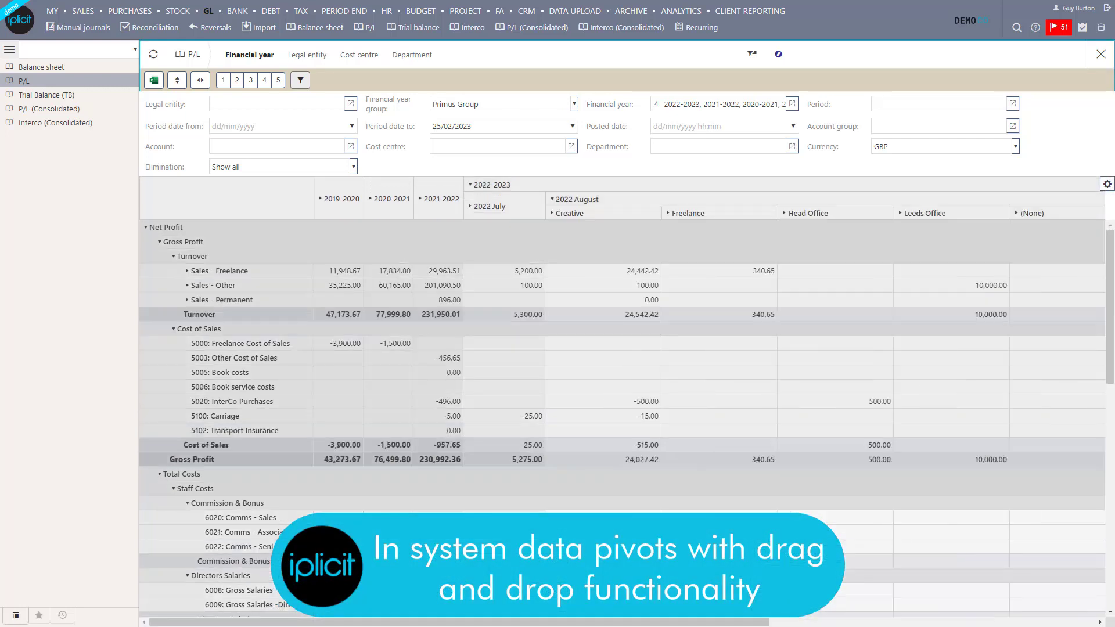
click(875, 285)
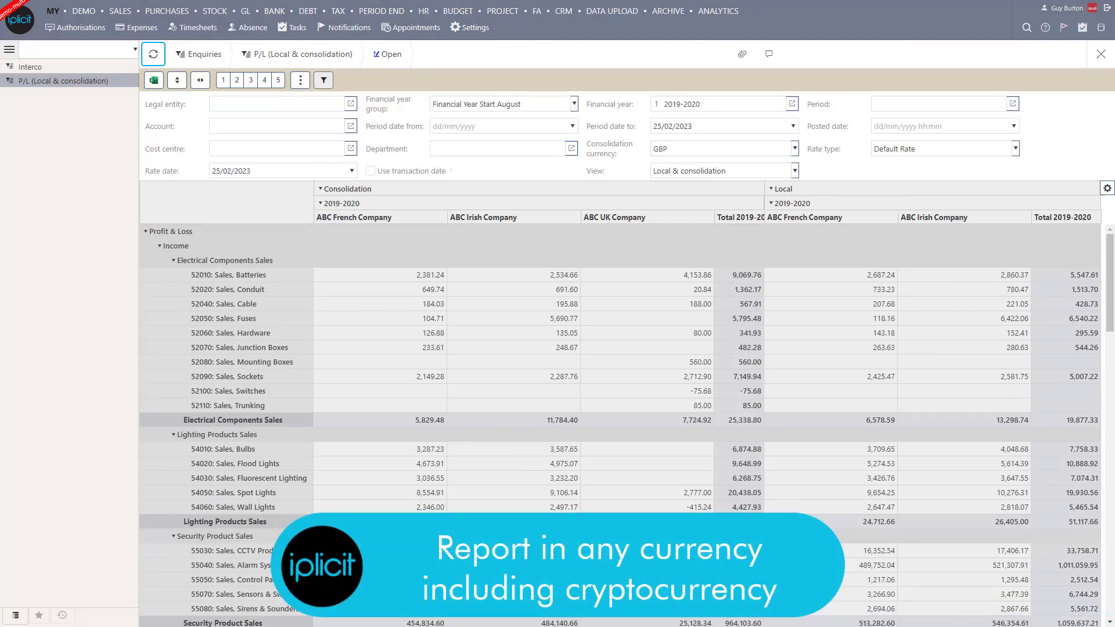
Set the consolidation currency to EUR.
click(724, 148)
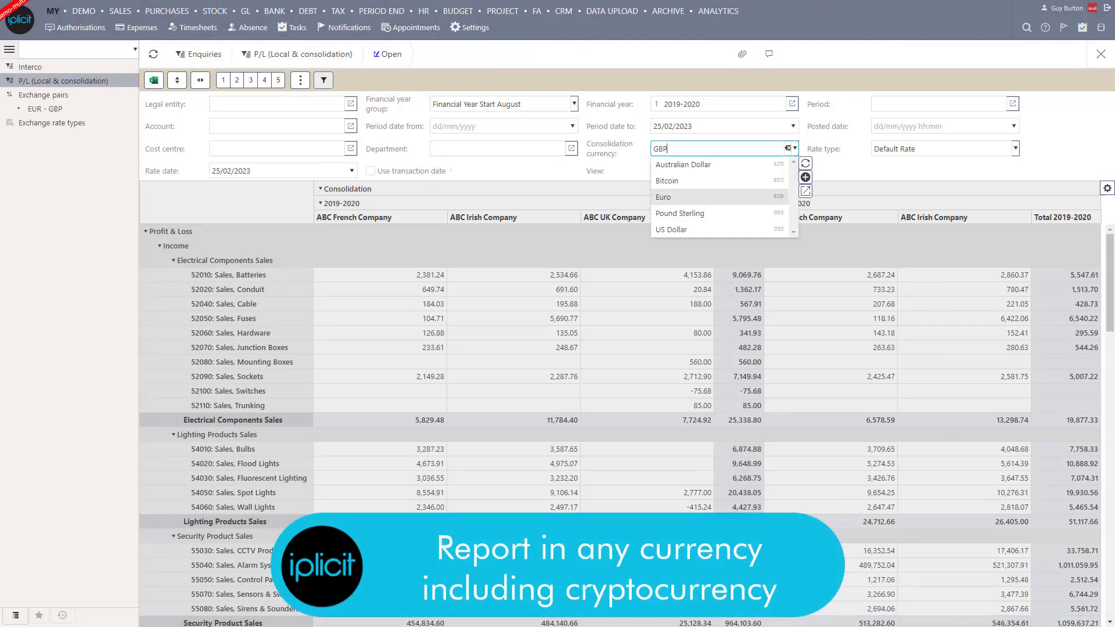
click(662, 197)
click(153, 53)
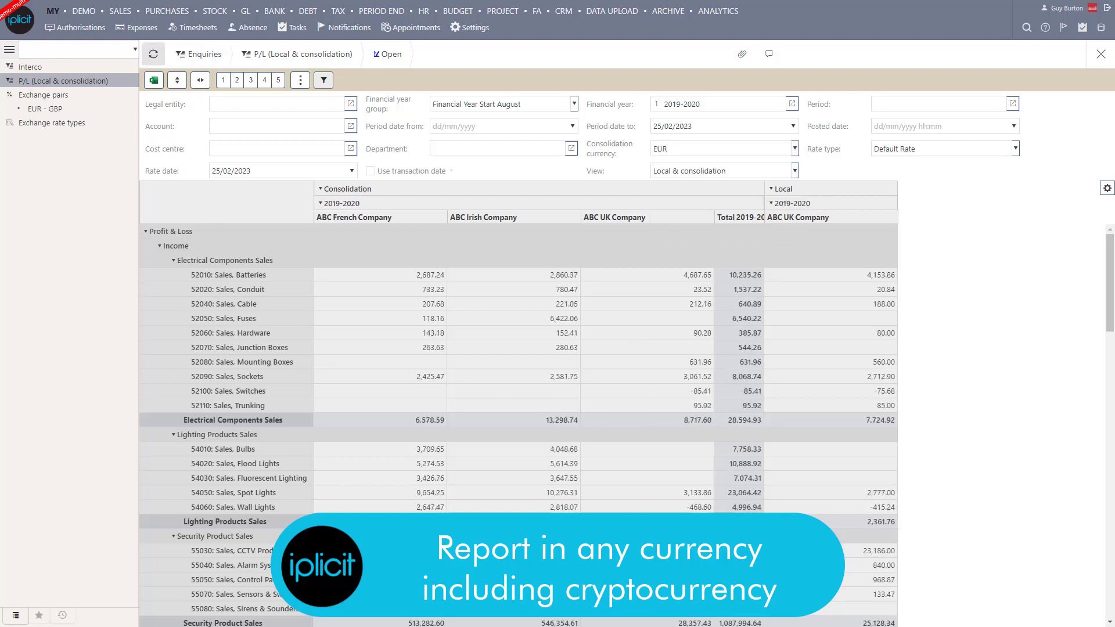
Use company rates with a rate date of 05/07/2022.
click(941, 148)
click(897, 179)
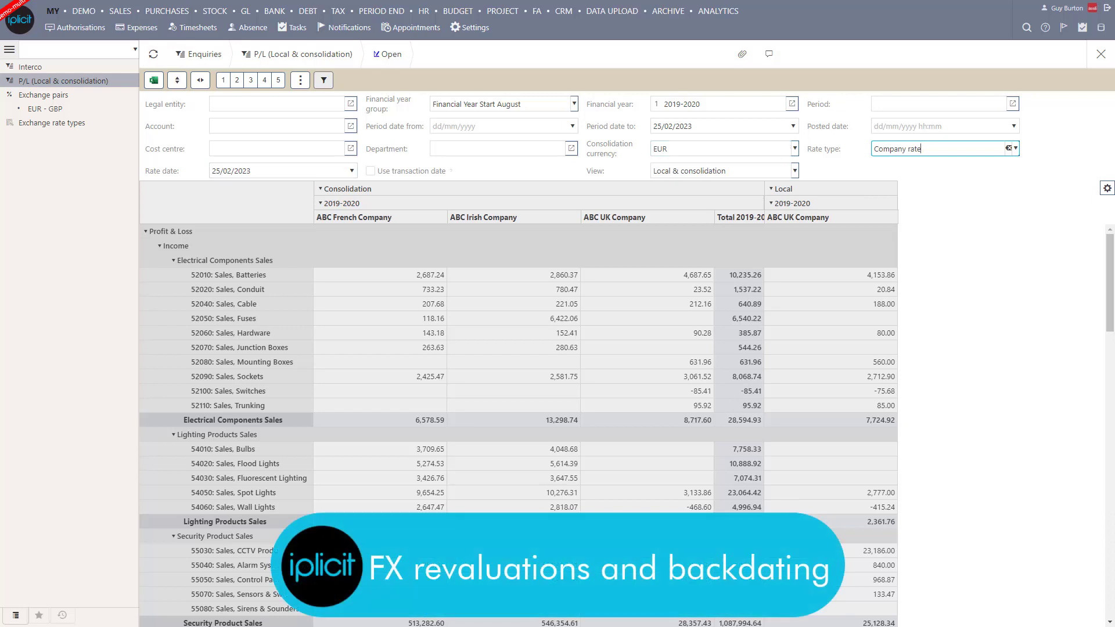
key(Tab)
click(216, 185)
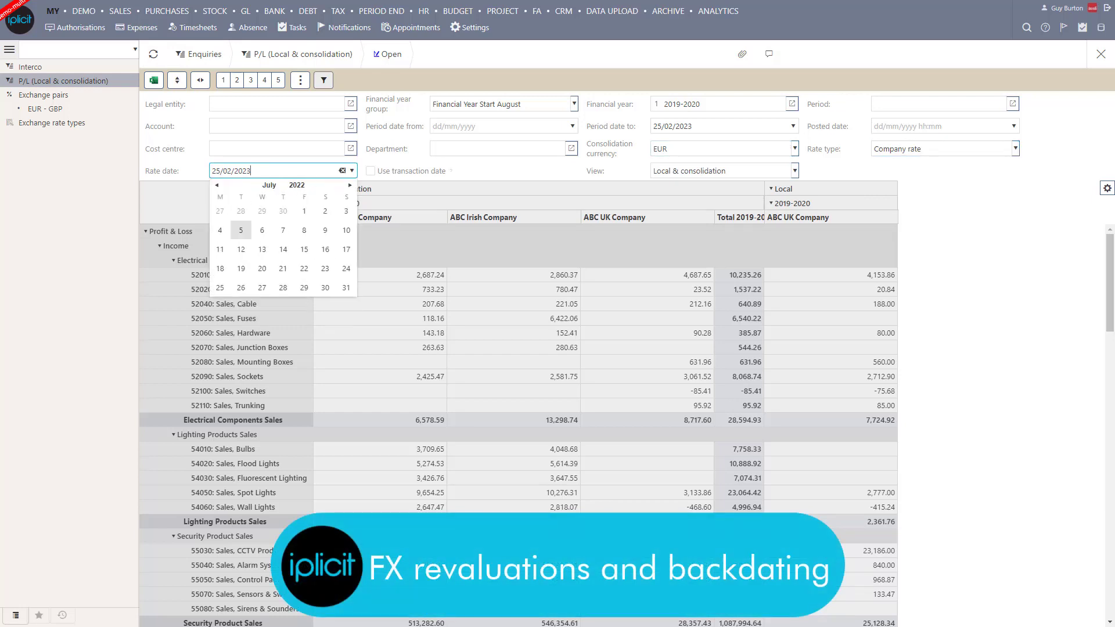
click(241, 231)
click(152, 53)
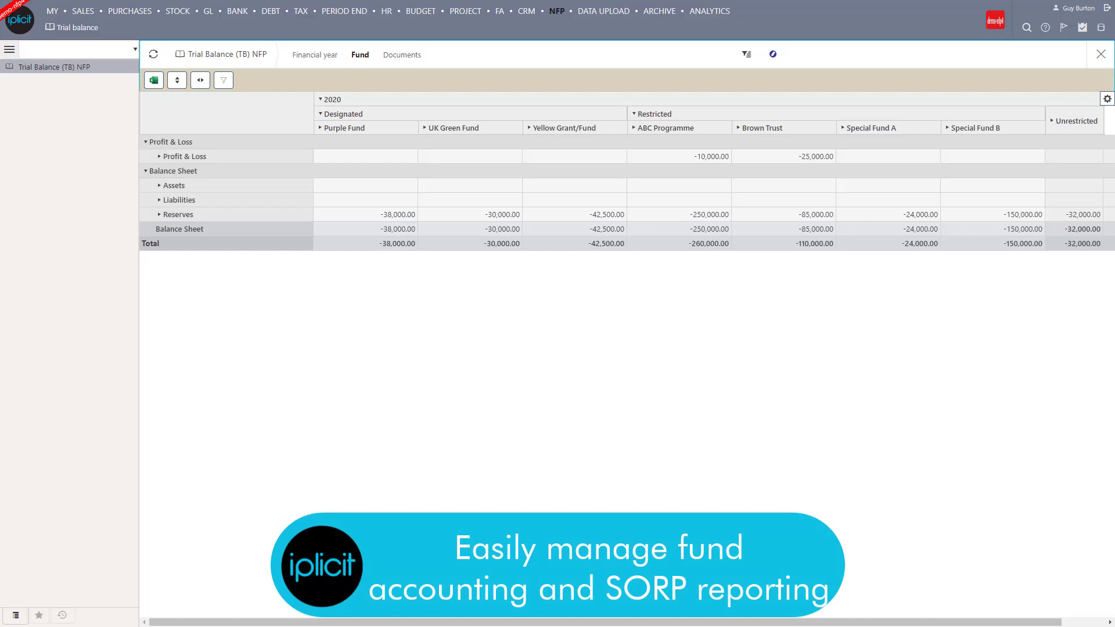
text(fun)
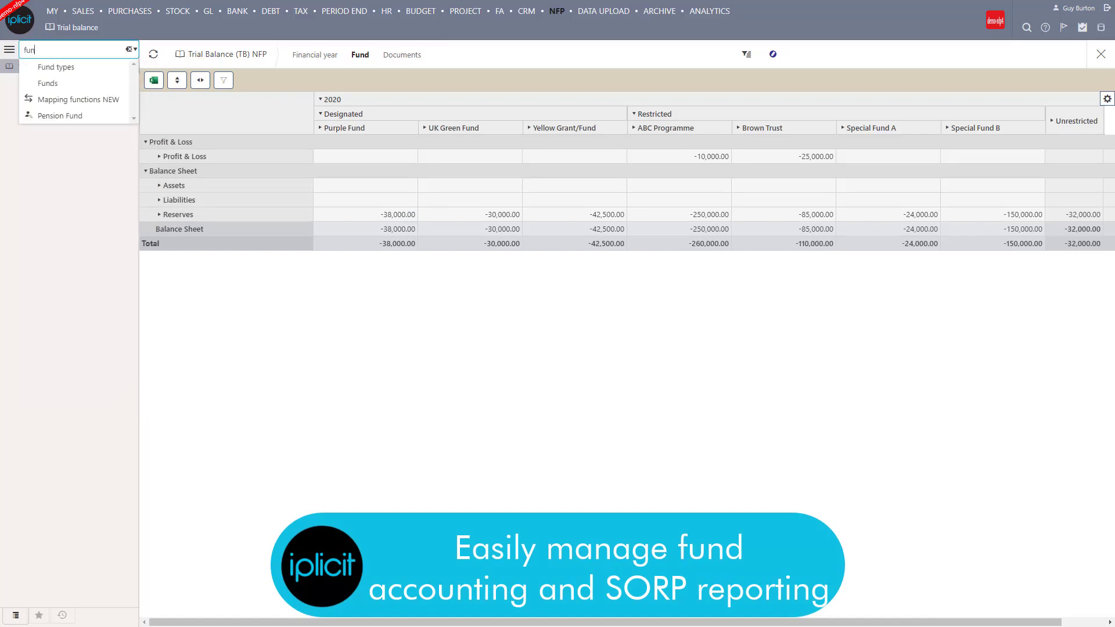
text(d)
Open the Funds list and expand the Restricted and Endowment Funds groups.
key(Down)
key(Down)
key(Up)
key(Down)
key(Return)
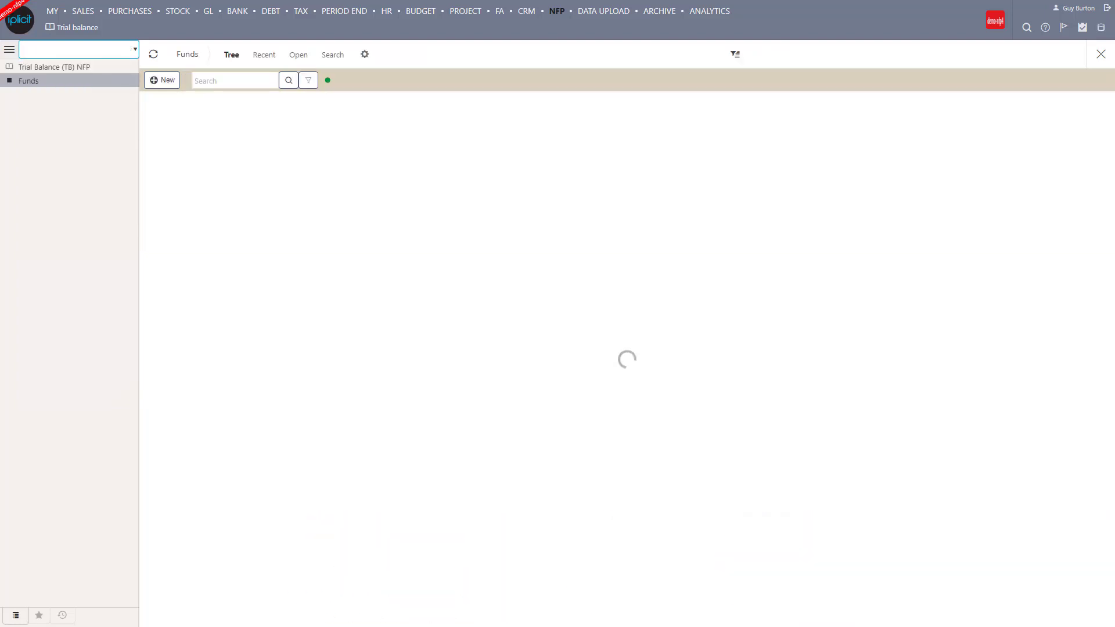
key(Down)
key(Right)
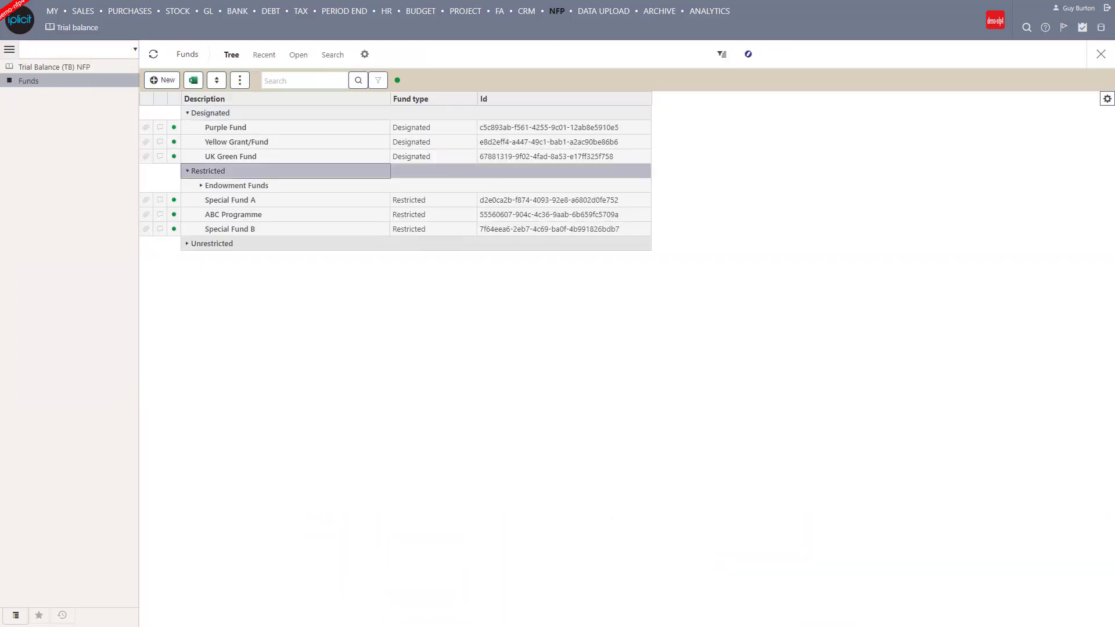
key(Down)
key(Right)
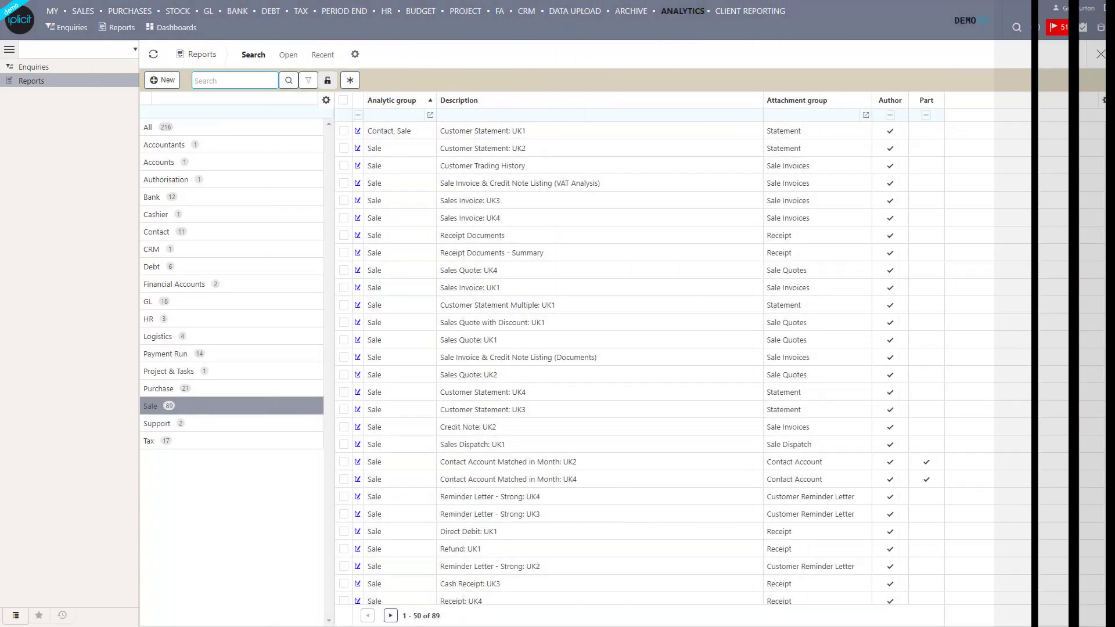
text(aged)
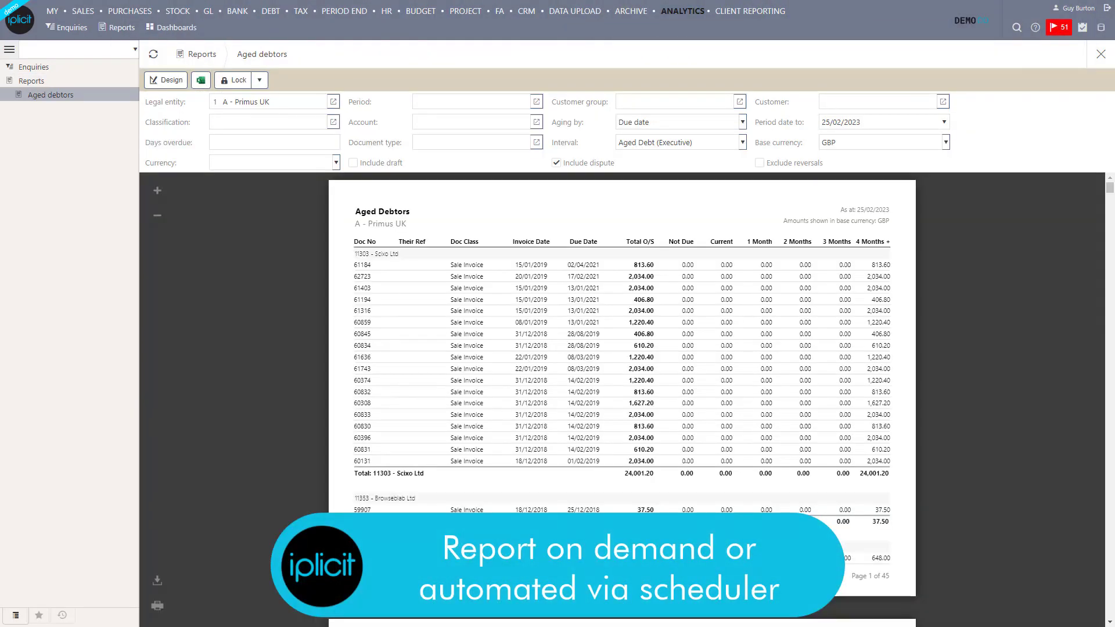
Open the Aged debt dashboard from the Dashboards list.
click(172, 28)
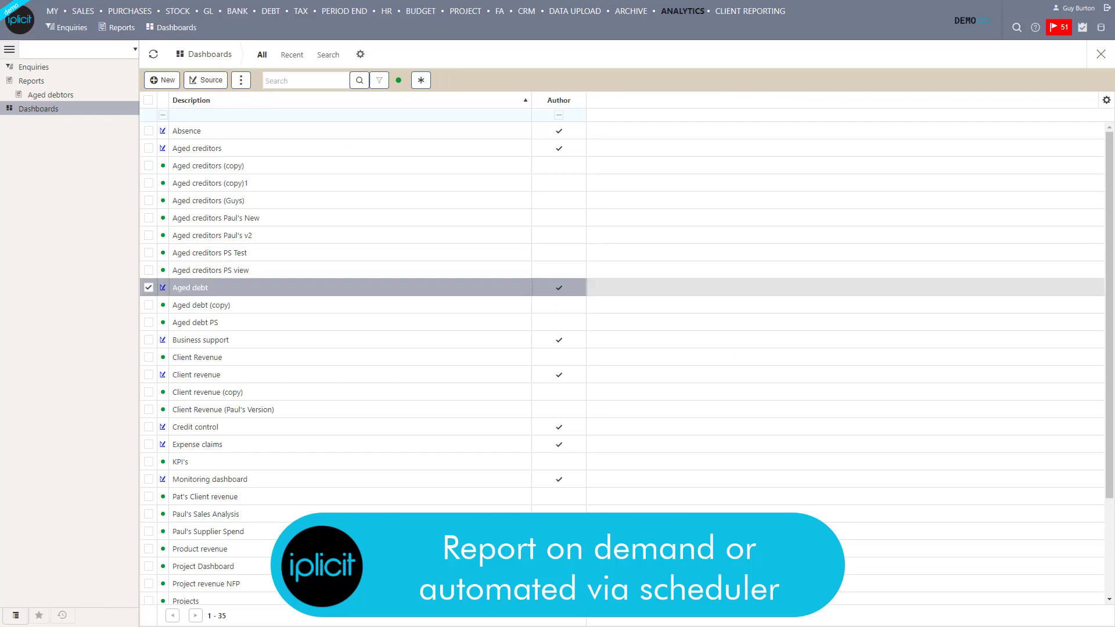
double_click(200, 287)
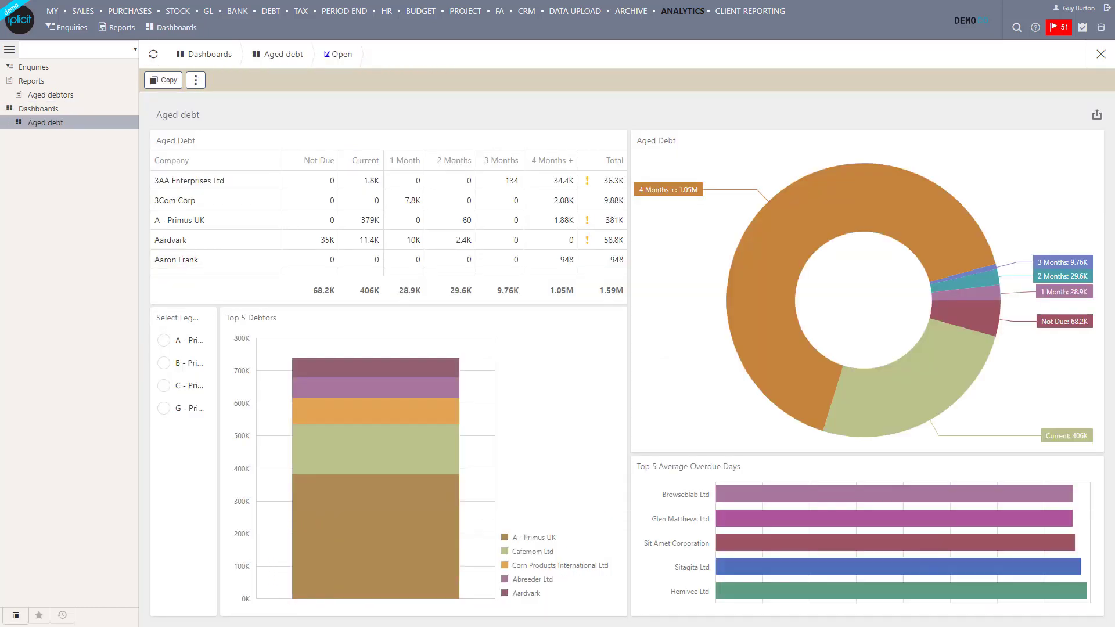
Open the Expense claims dashboard and set its Legal Entity filter to A - Primus UK.
click(39, 108)
text(expe)
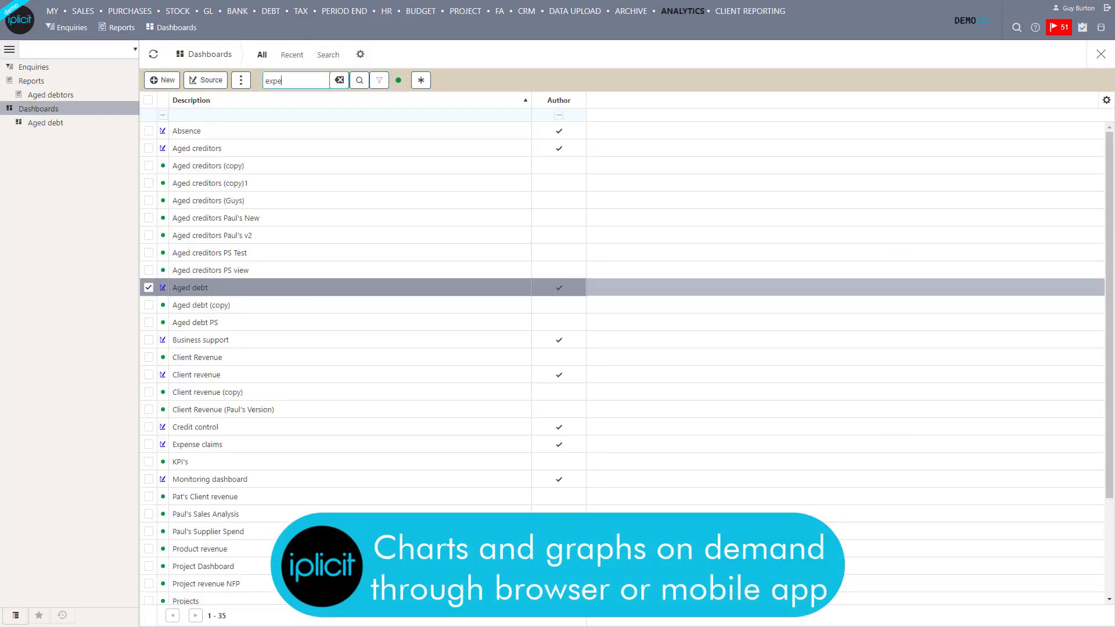
key(Return)
key(Return)
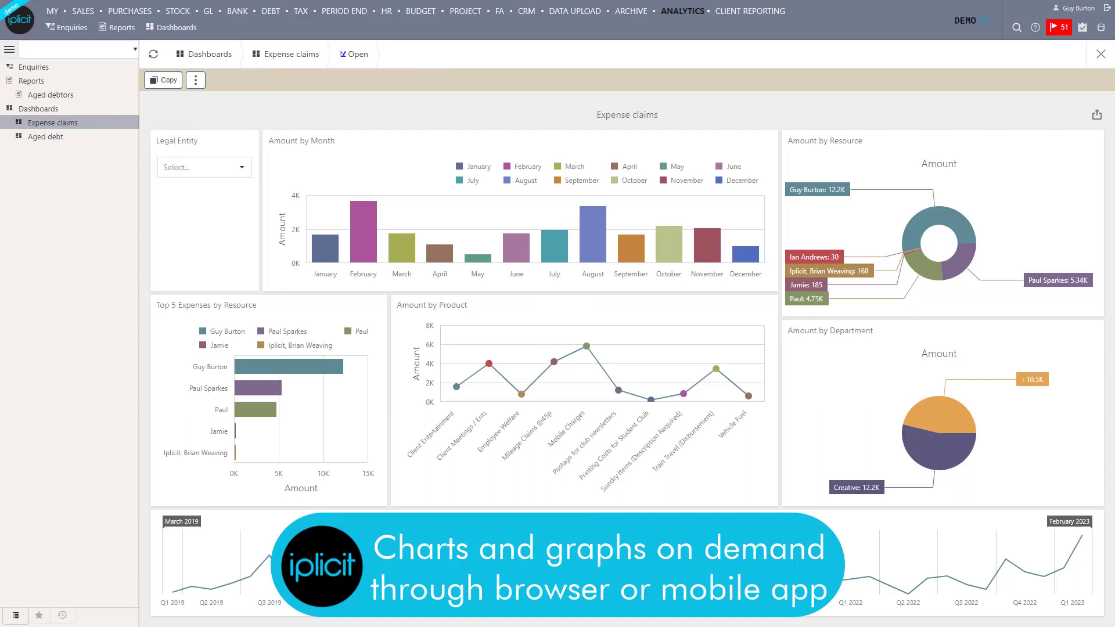
click(241, 167)
click(188, 188)
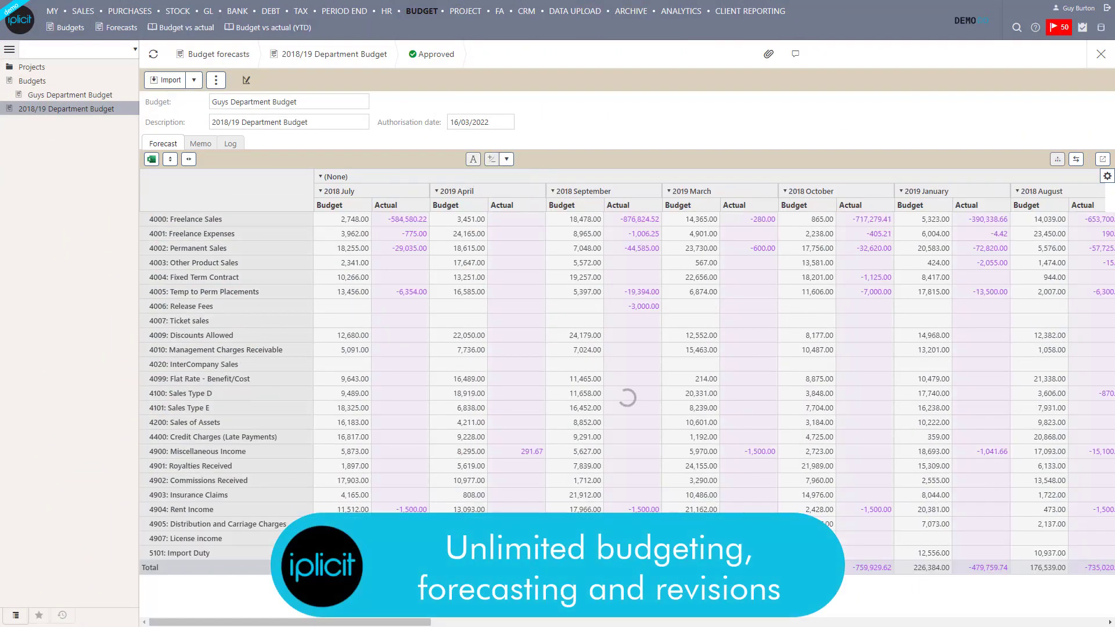
Show variance columns and drill into the July actuals for 4002: Permanent Sales.
key(Left)
key(Left)
key(Up)
key(Up)
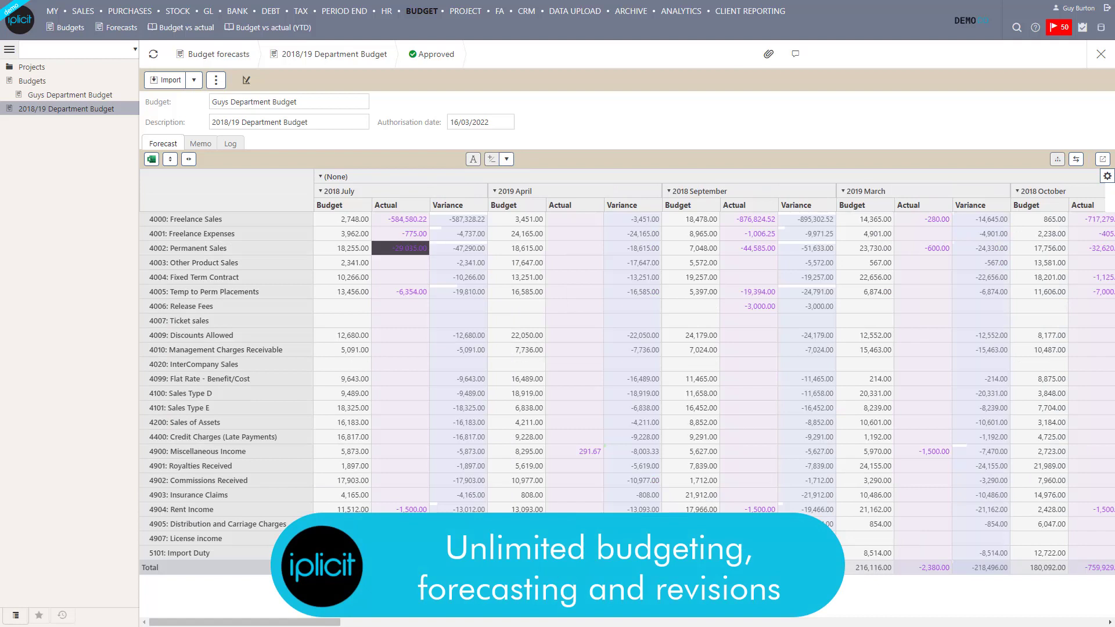
key(Return)
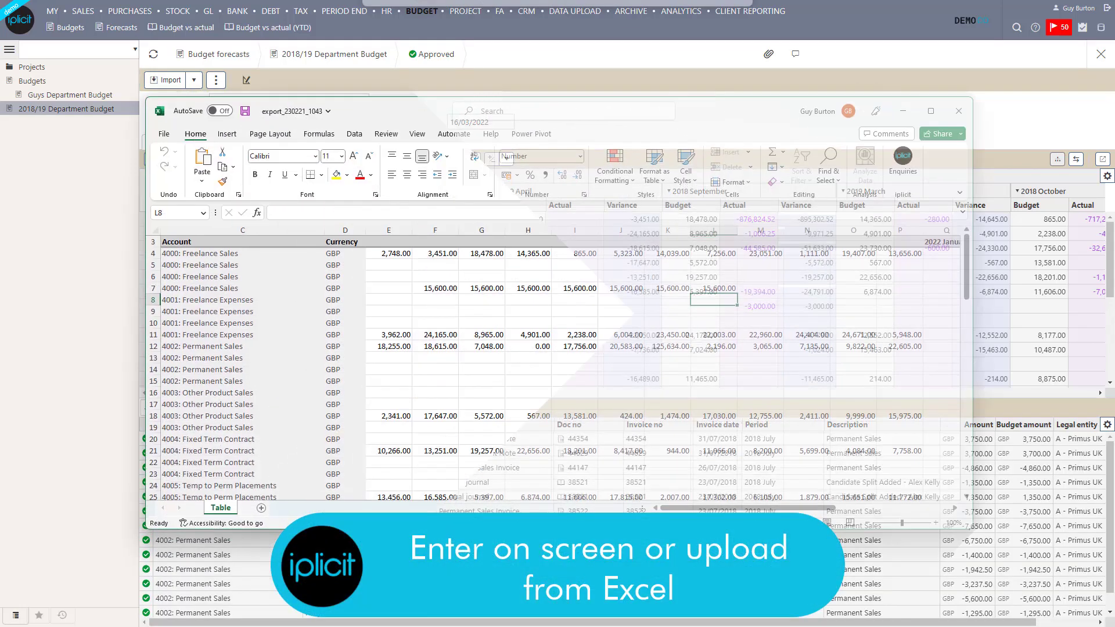
scroll(558, 367, down, 1)
Enter 13,654.00 for 4001: Freelance Expenses in F9 and fill it across to M9.
key(Down)
key(Left)
key(Left)
key(Left)
text(13)
click(435, 276)
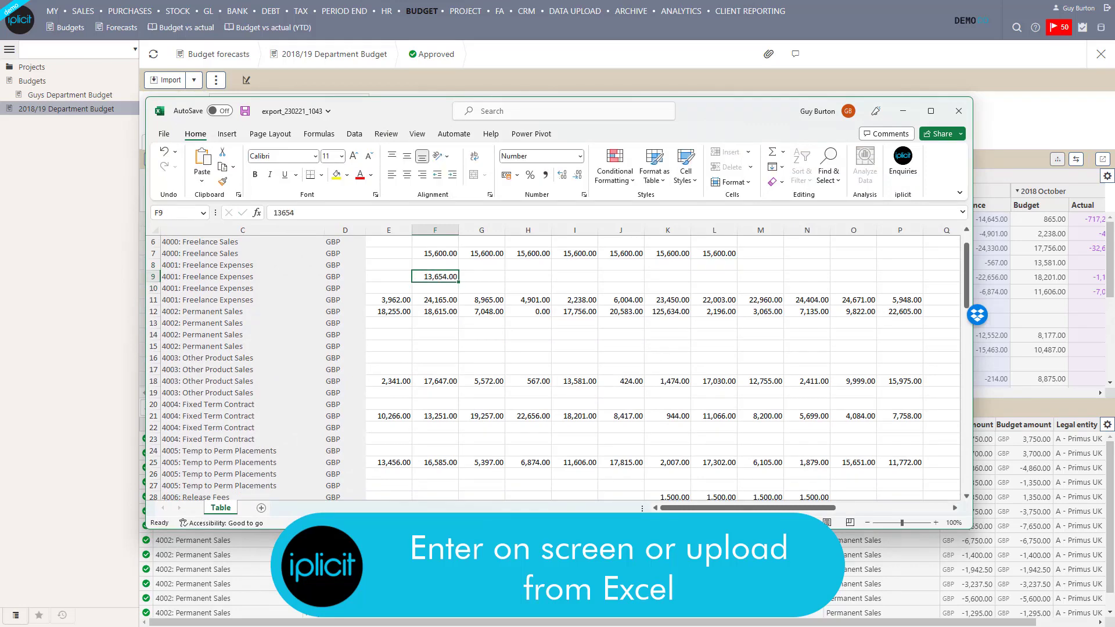
drag(460, 282, 789, 287)
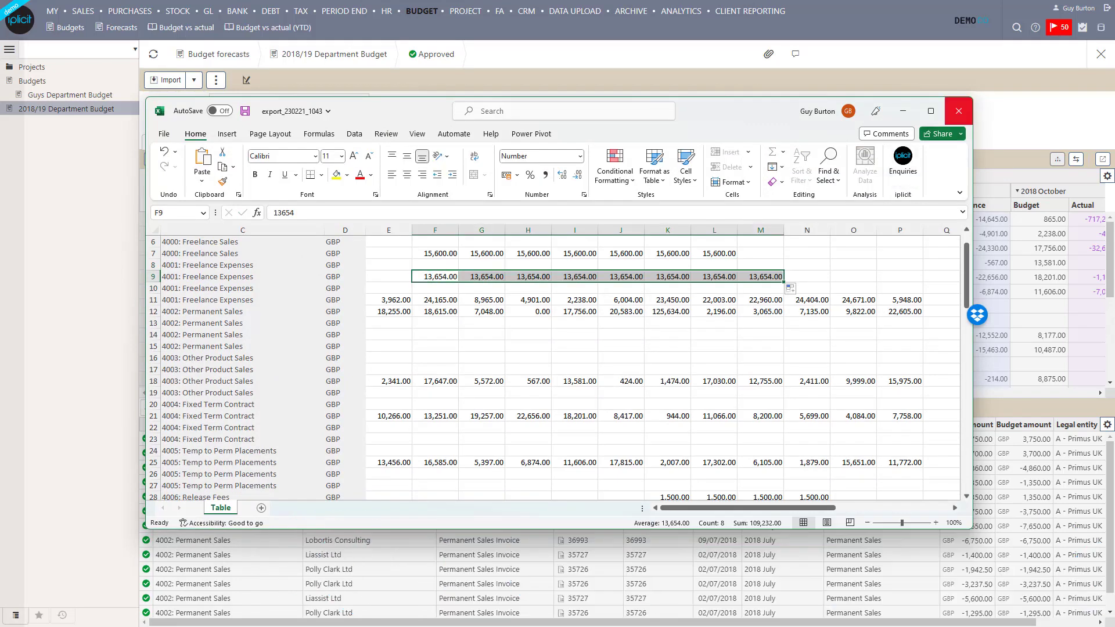
key(Return)
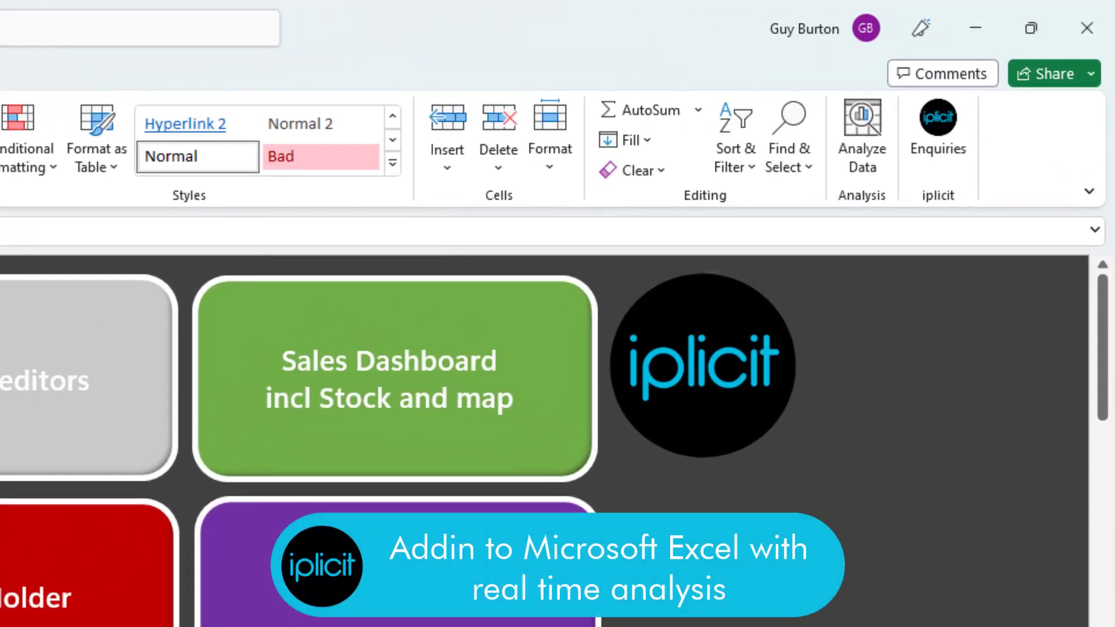
Pull raw Aged creditors data for DEMO CO through the iplicit add-in.
click(938, 132)
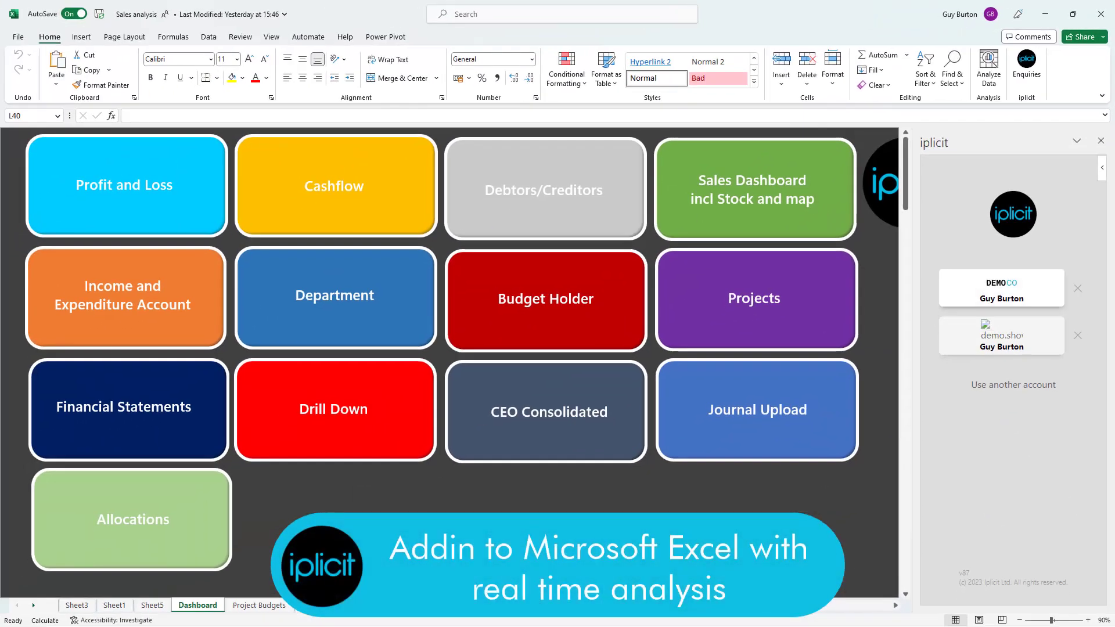
click(1002, 287)
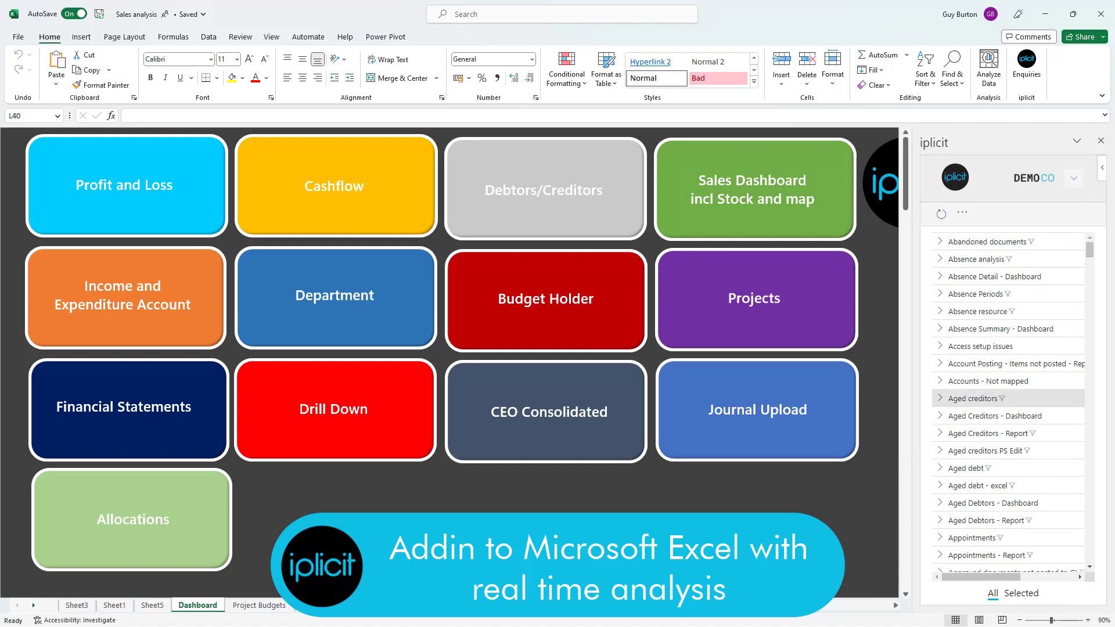
click(972, 399)
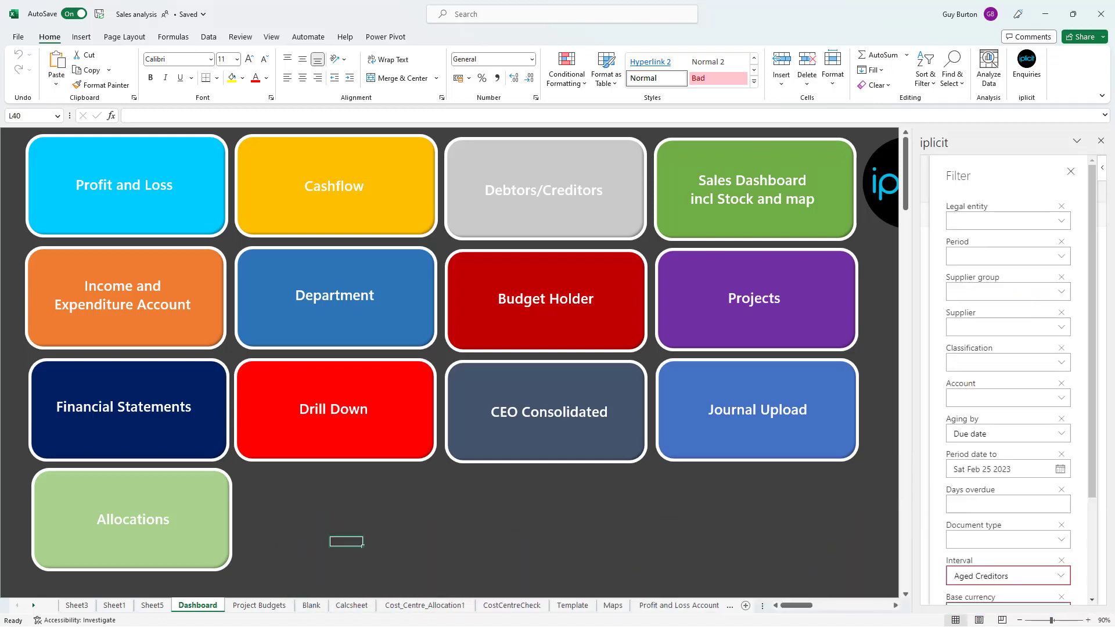
Inspect the Period and Legal entity filter choices for the aged creditors data.
click(1008, 256)
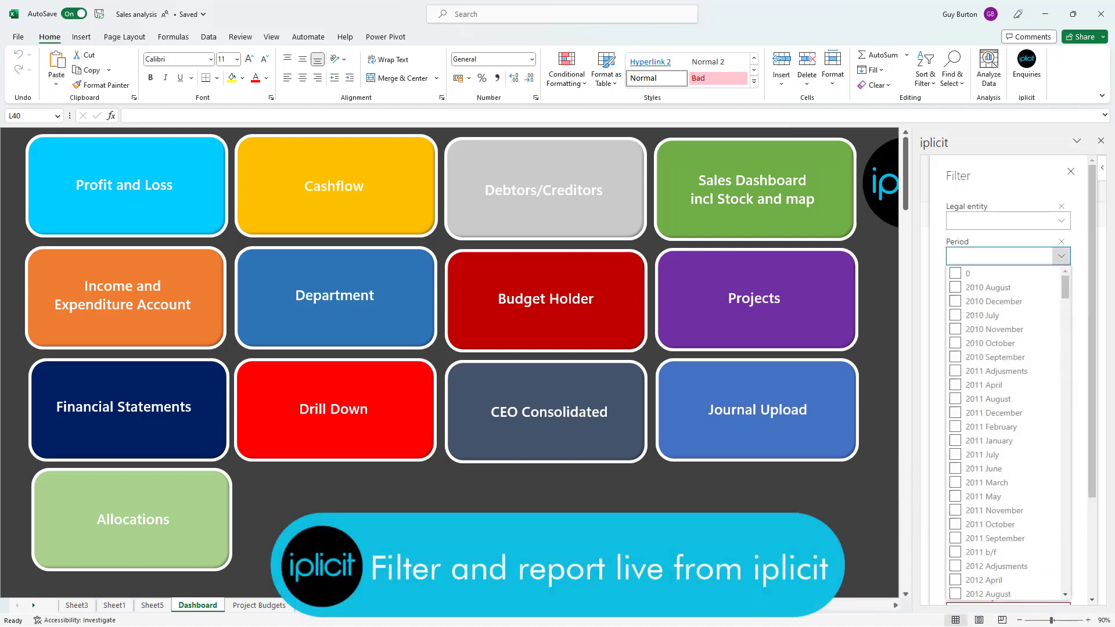
key(Escape)
click(1060, 220)
click(1062, 220)
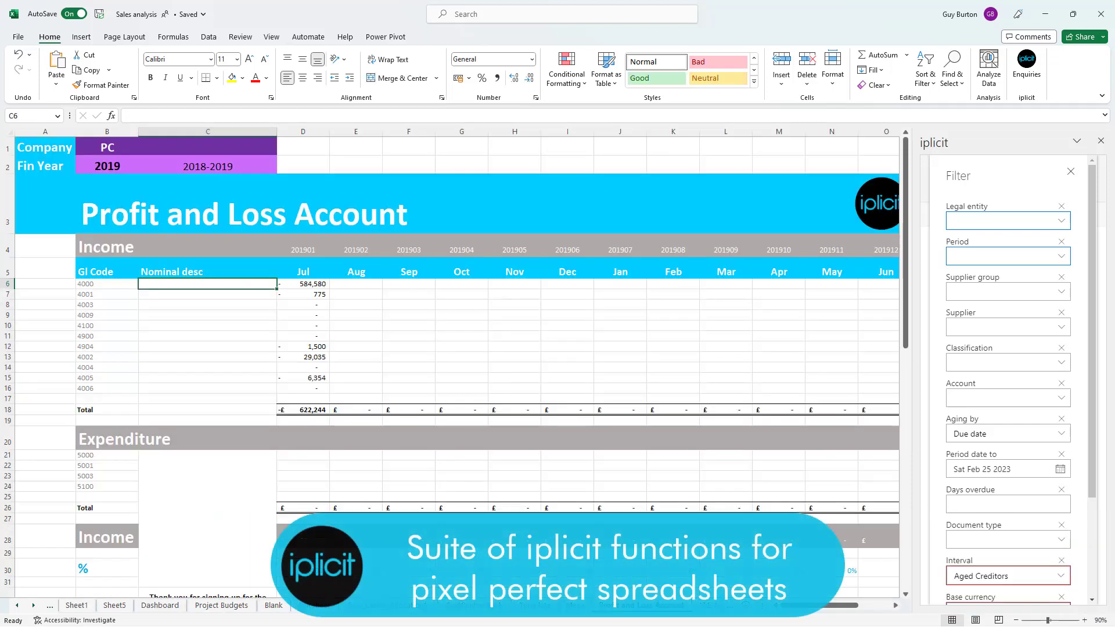
text(=ip.)
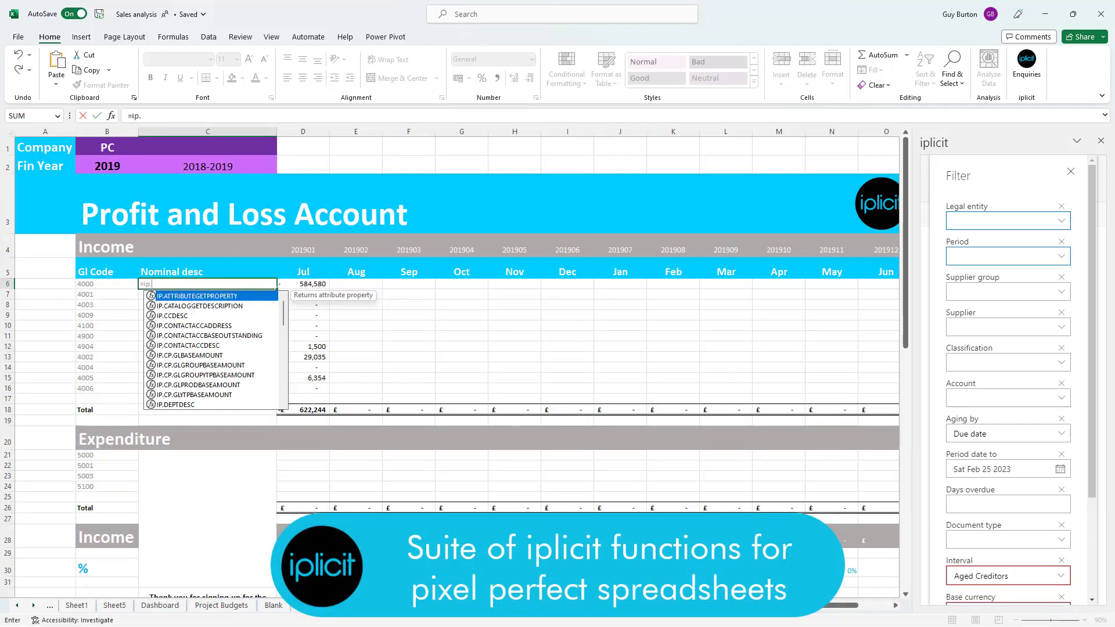
text(gl)
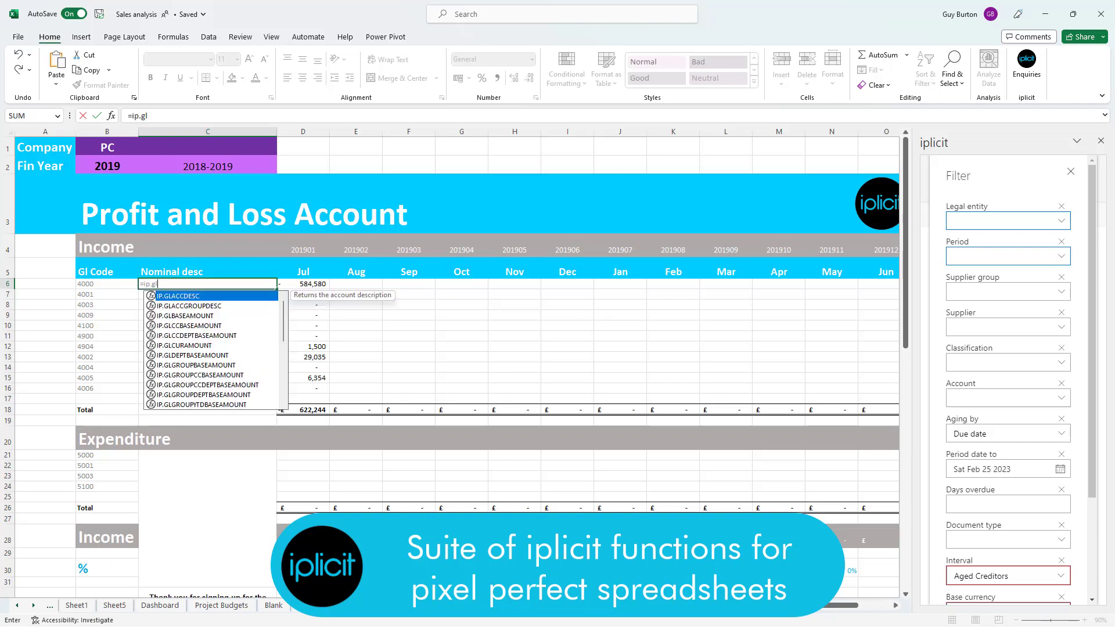
Fill C6:C16 with =IP.GLACCDESC(B6) descriptions and D6:O16 with monthly amount formulas.
key(Tab)
key(ctrl+a)
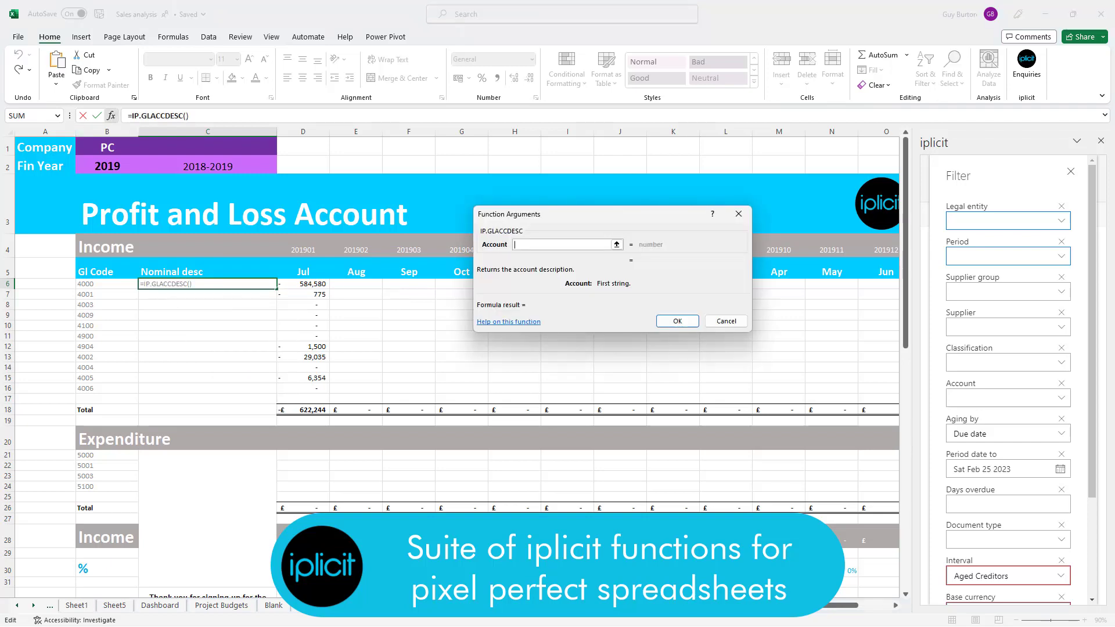
click(108, 284)
key(Return)
drag(277, 290, 277, 389)
drag(304, 284, 886, 388)
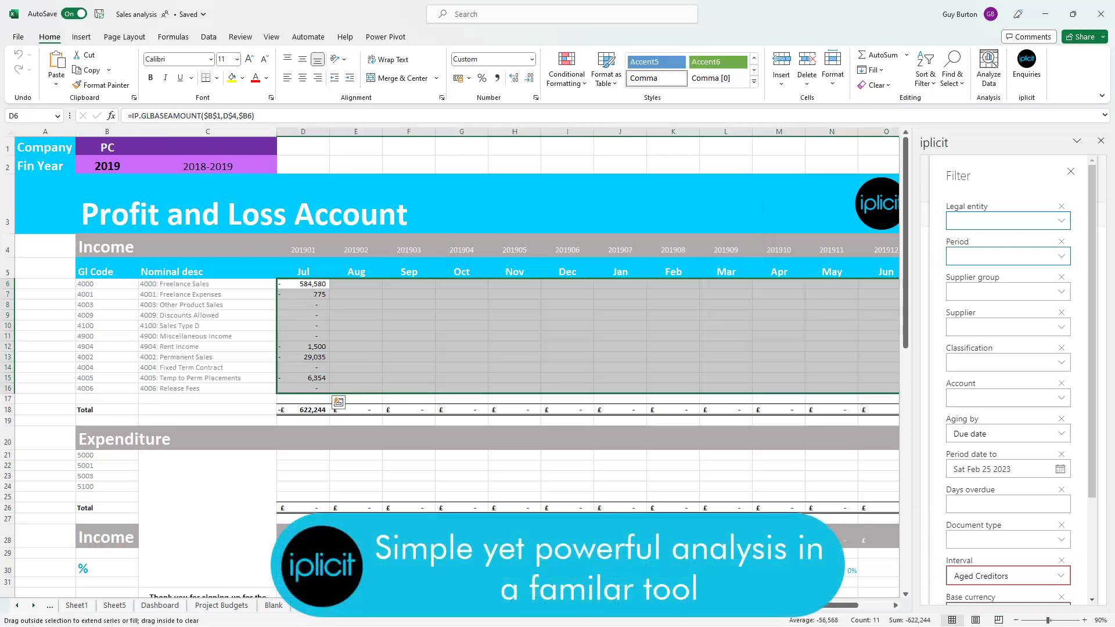
key(ctrl+r)
Change the B2 Fin Year through 2019 and 2020 to 2021, recalculating each time.
click(107, 165)
text(20)
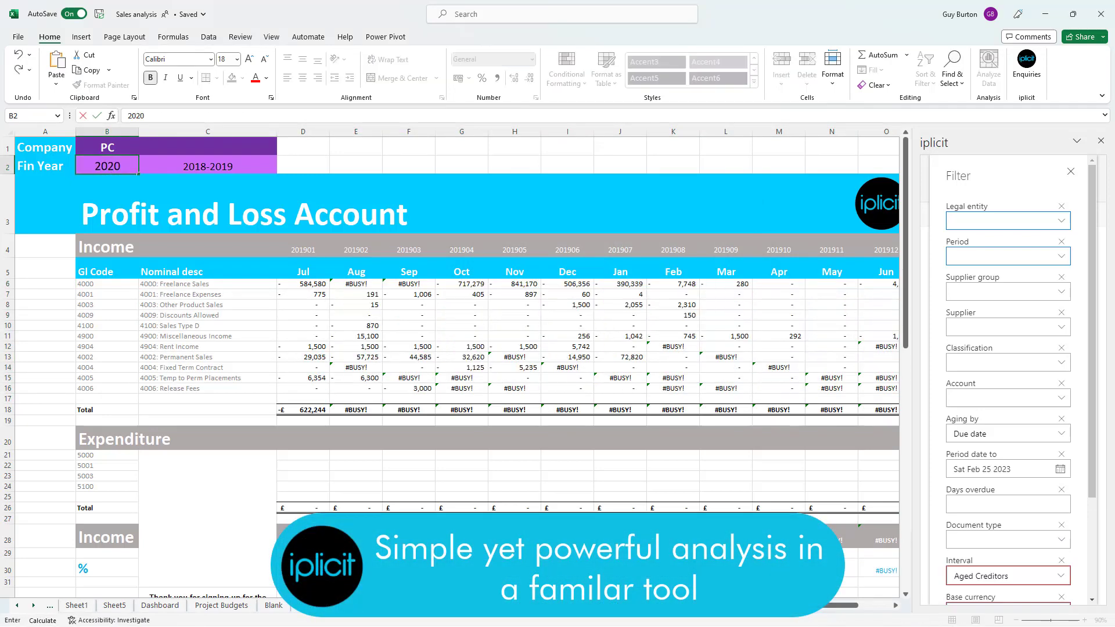
key(BackSpace)
key(BackSpace)
text(19)
key(ctrl+Return)
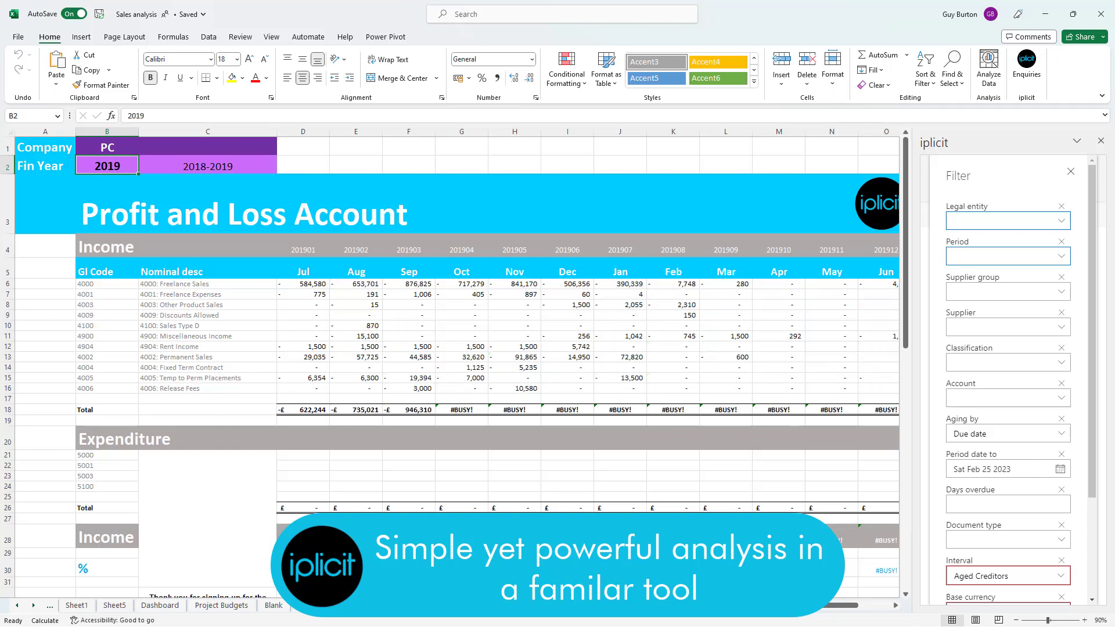
text(2020)
key(Return)
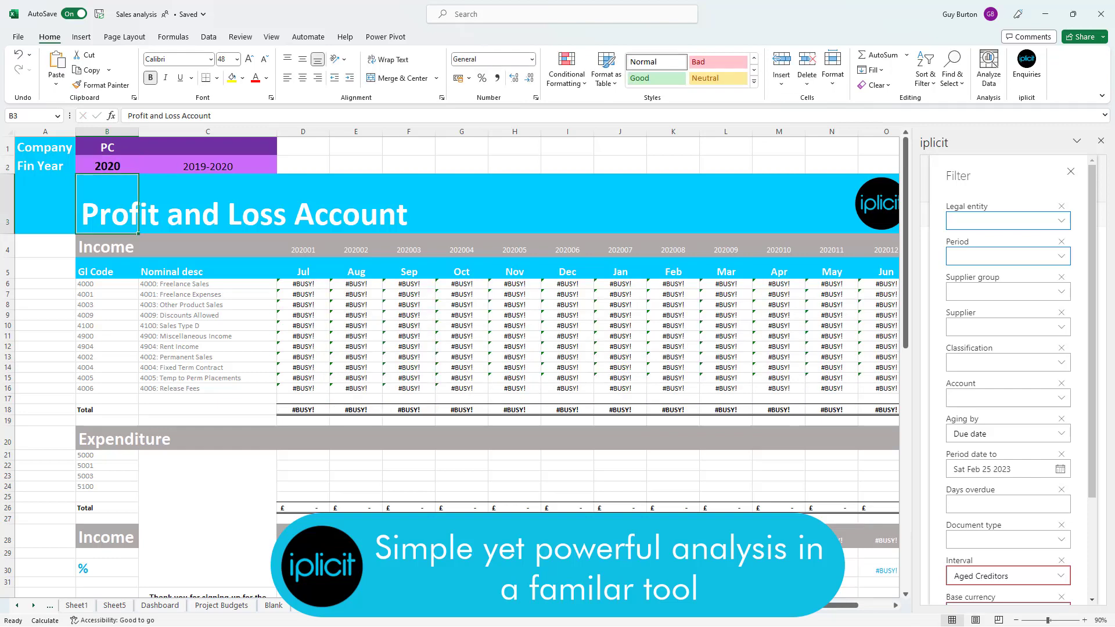
key(Up)
text(2021)
key(Return)
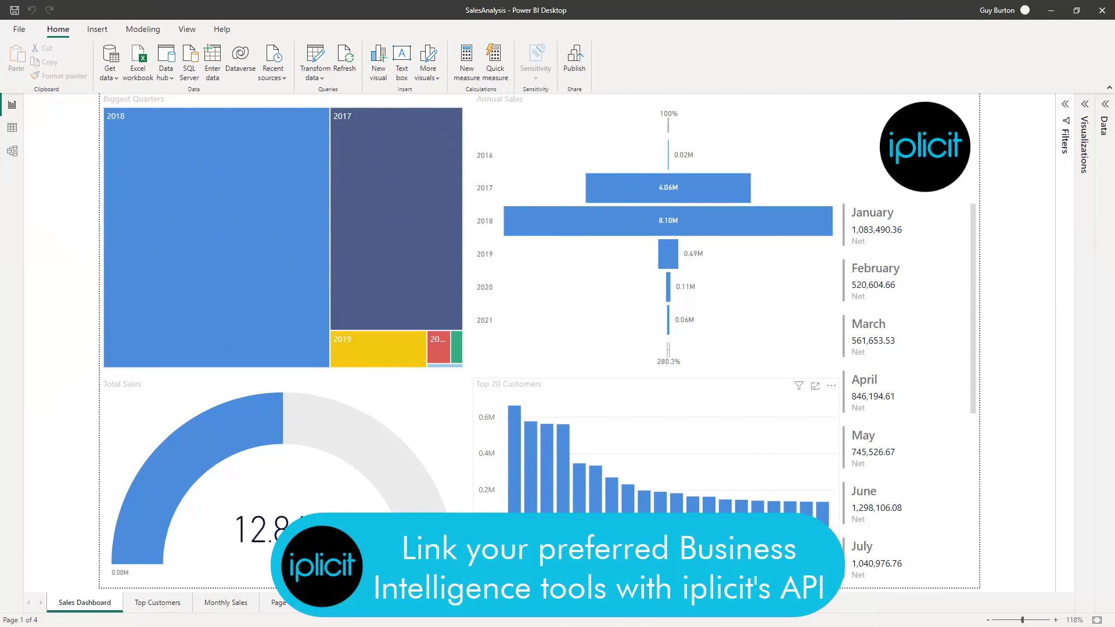
View the Top Customers page, then the Monthly Sales page of SalesAnalysis.
click(162, 603)
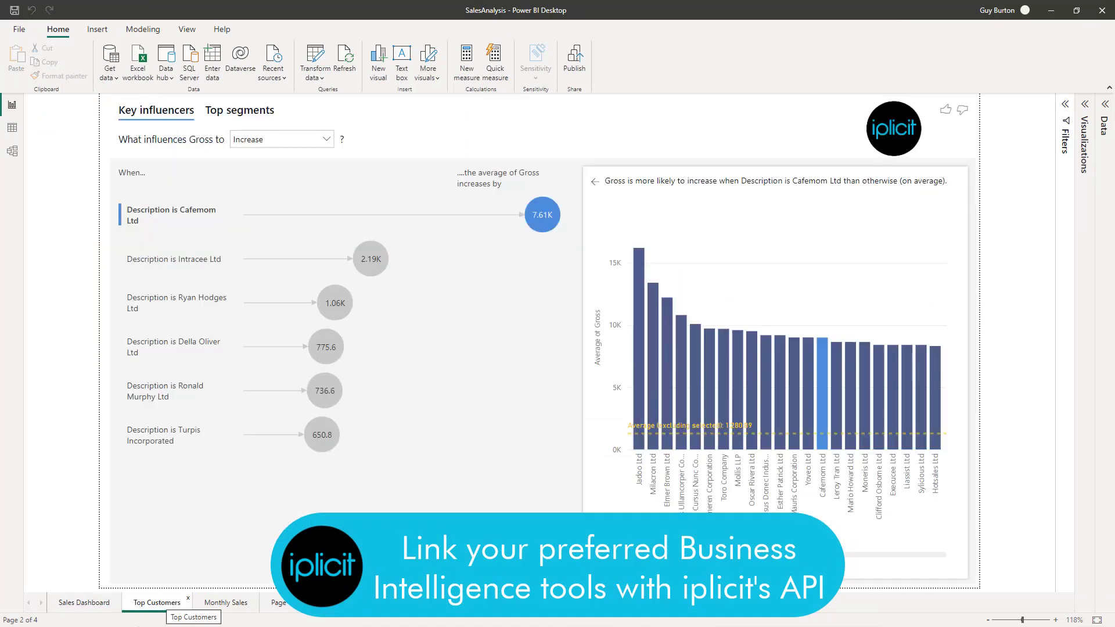
click(225, 602)
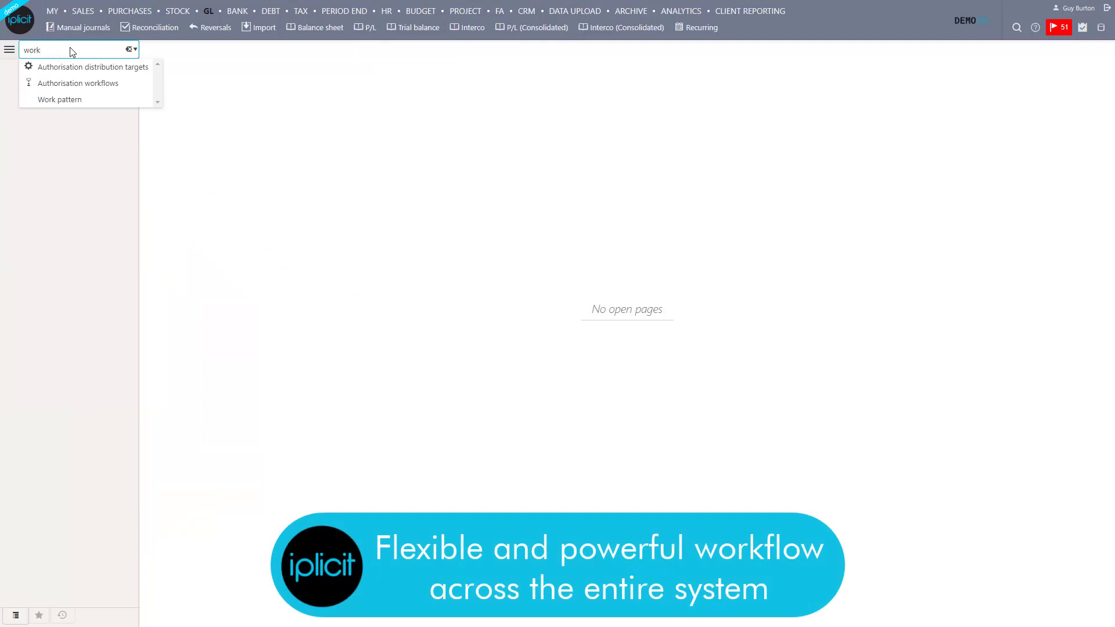
Open the Purchase Invoices and Purchase Orders workflow and start a new draft revision.
click(78, 83)
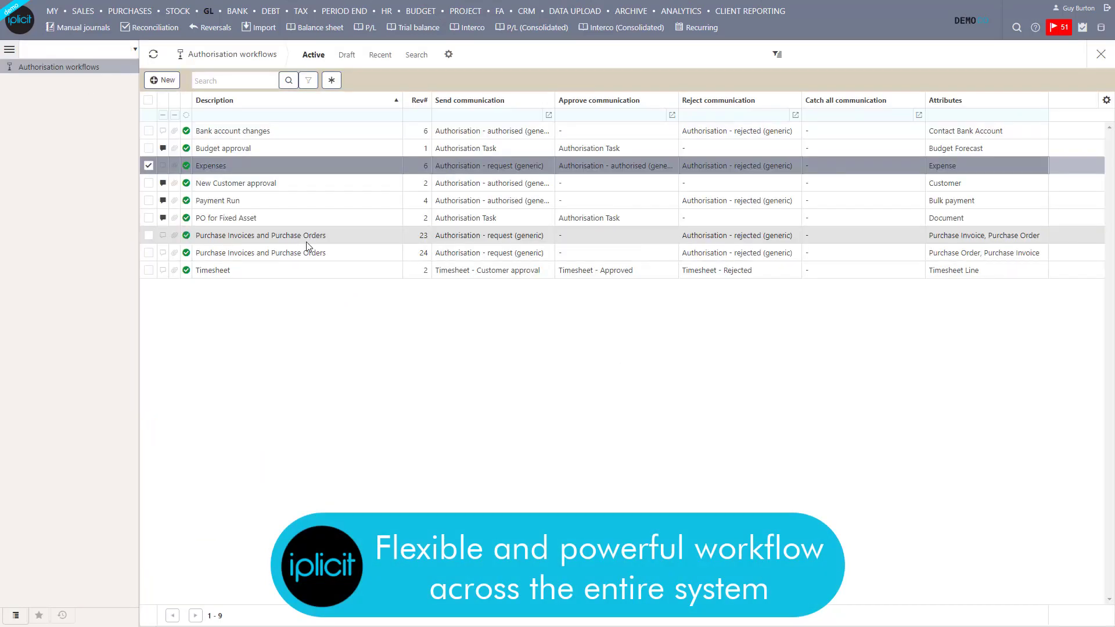
click(304, 244)
double_click(304, 244)
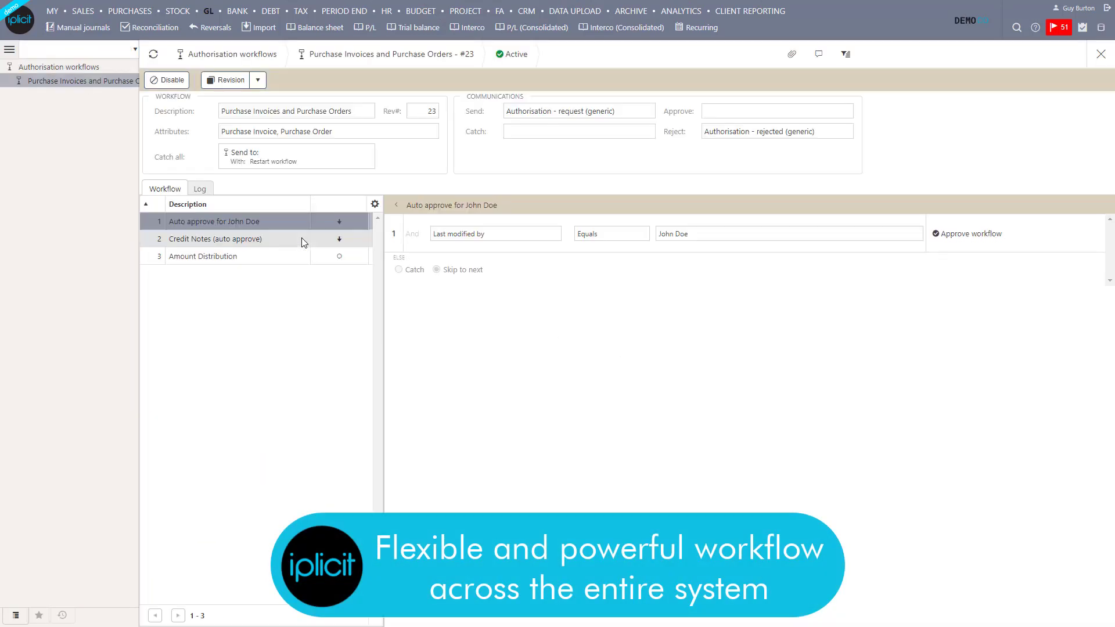
click(257, 80)
click(217, 94)
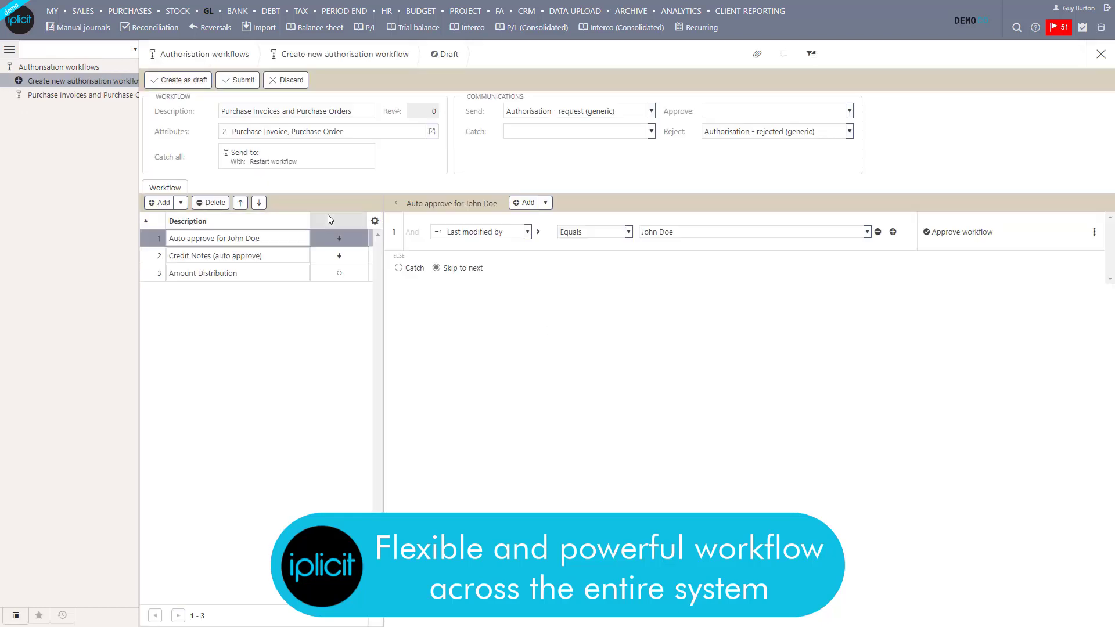
Add an Amount Distribution rule, review the over-1,000 approvers, then discard the draft.
click(256, 259)
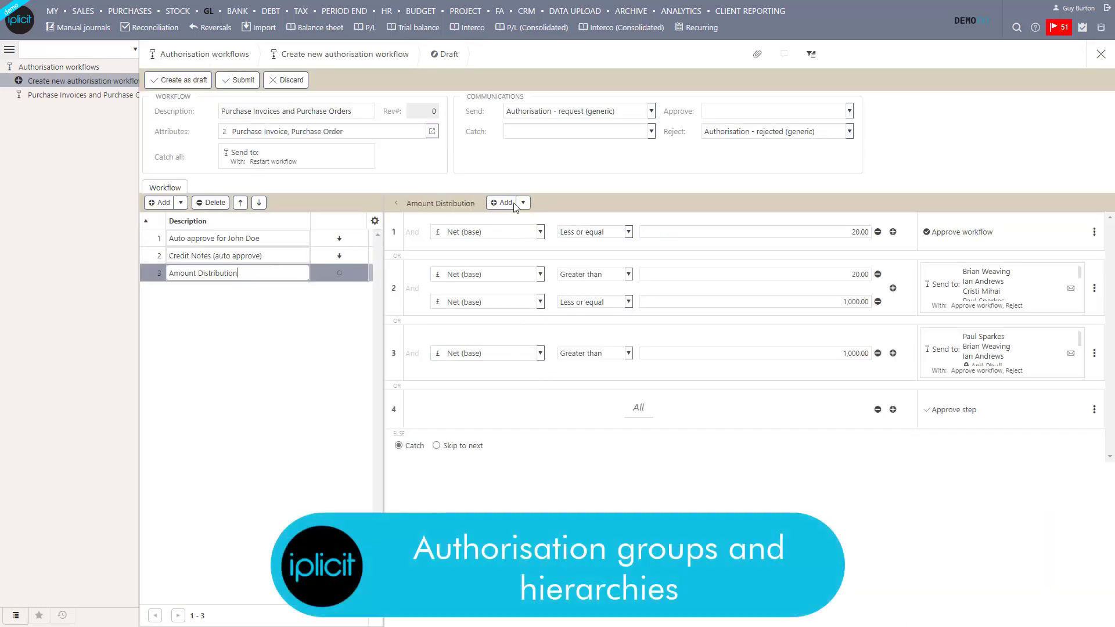
click(505, 203)
click(540, 457)
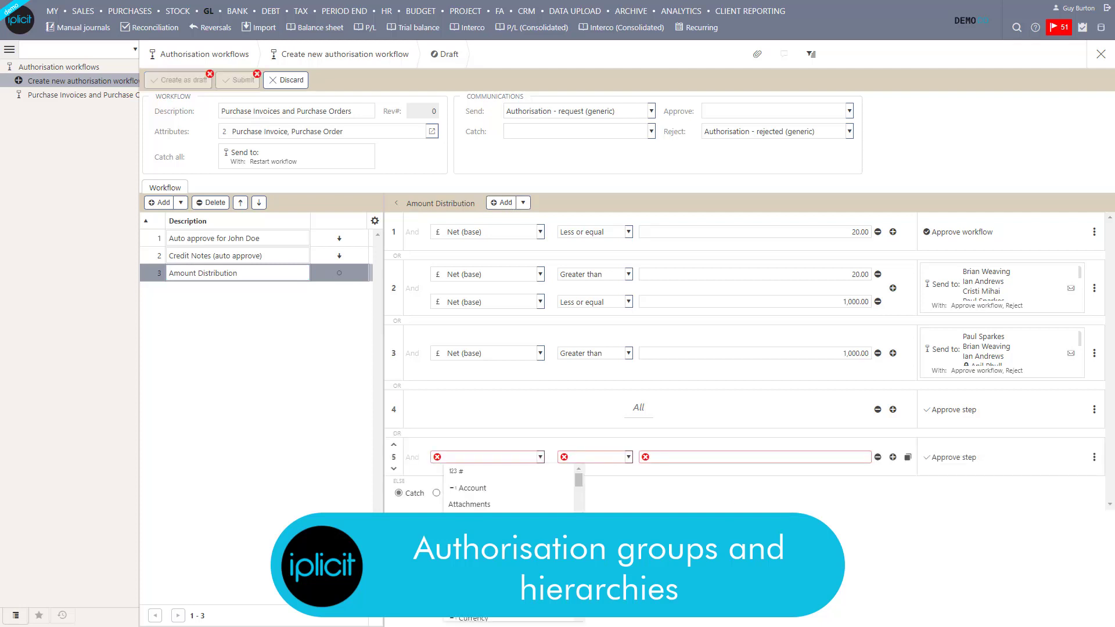
double_click(976, 347)
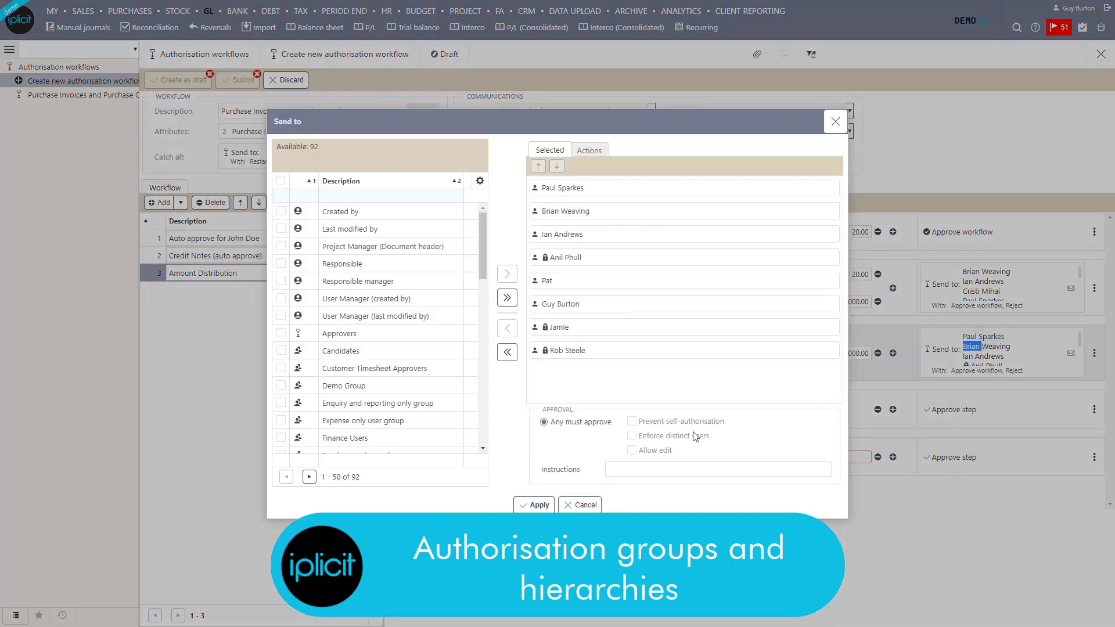
click(590, 508)
click(288, 79)
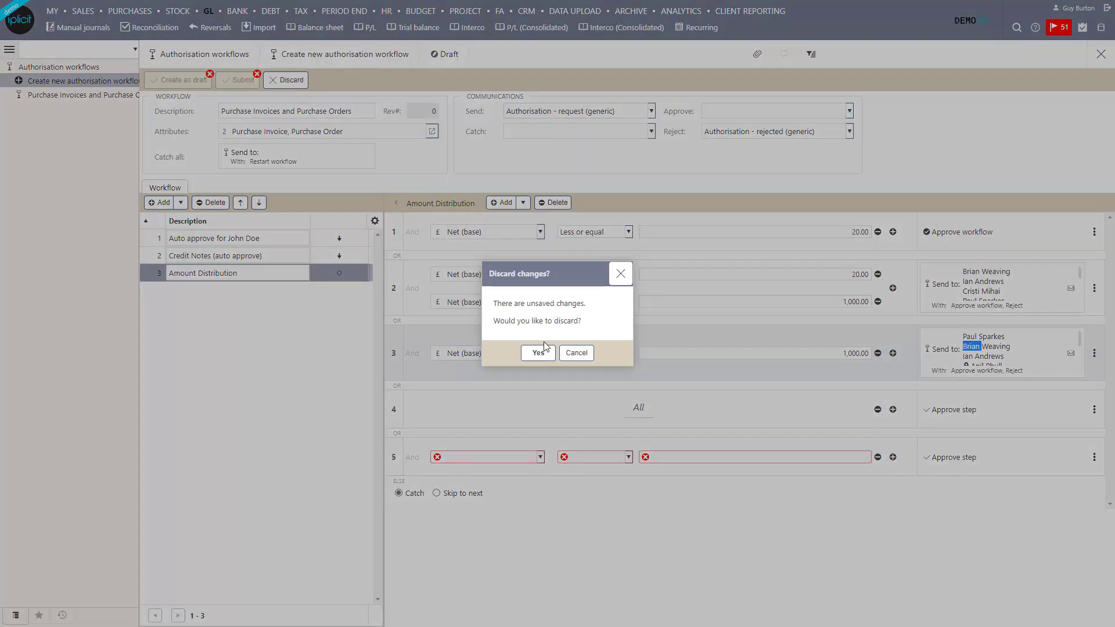
click(535, 352)
Browse the Expenses, Bank account changes and Payment Run authorisation workflows.
click(66, 75)
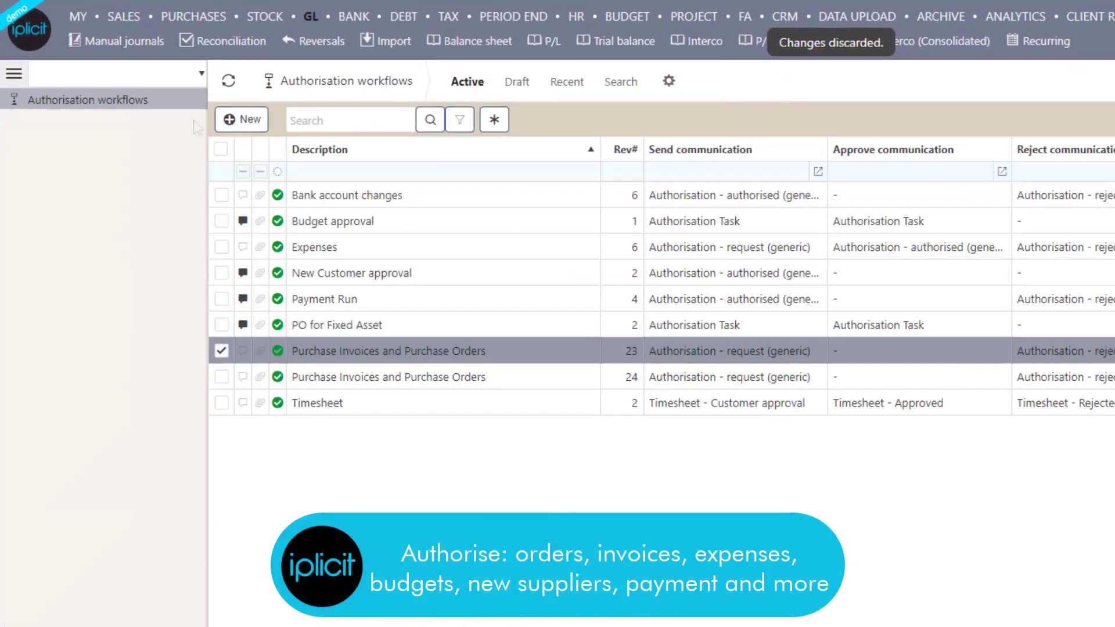
click(238, 187)
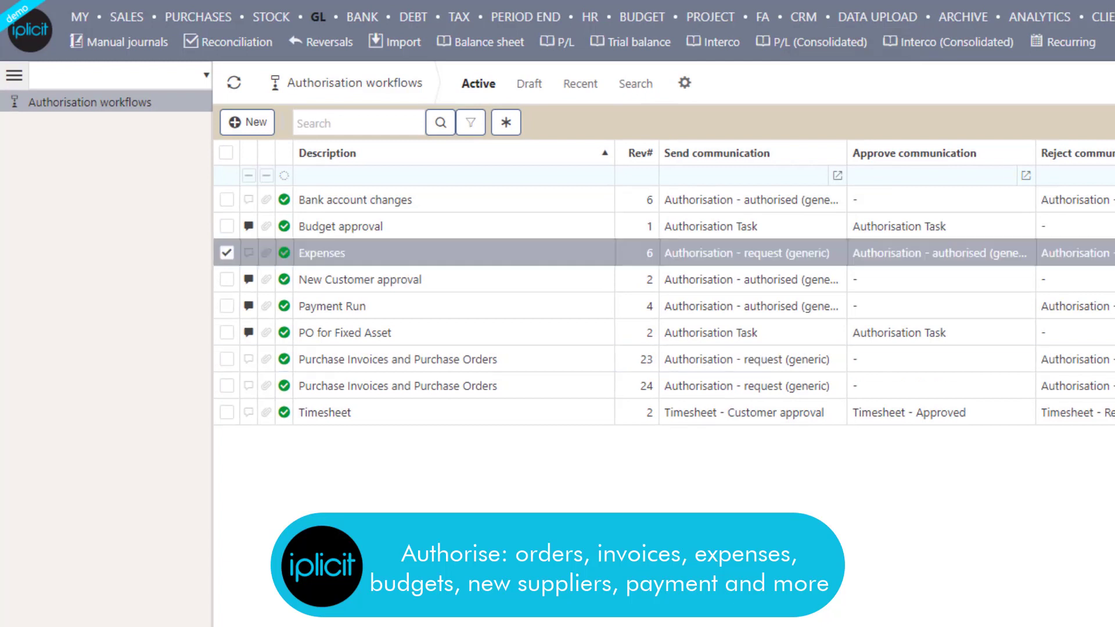
click(356, 200)
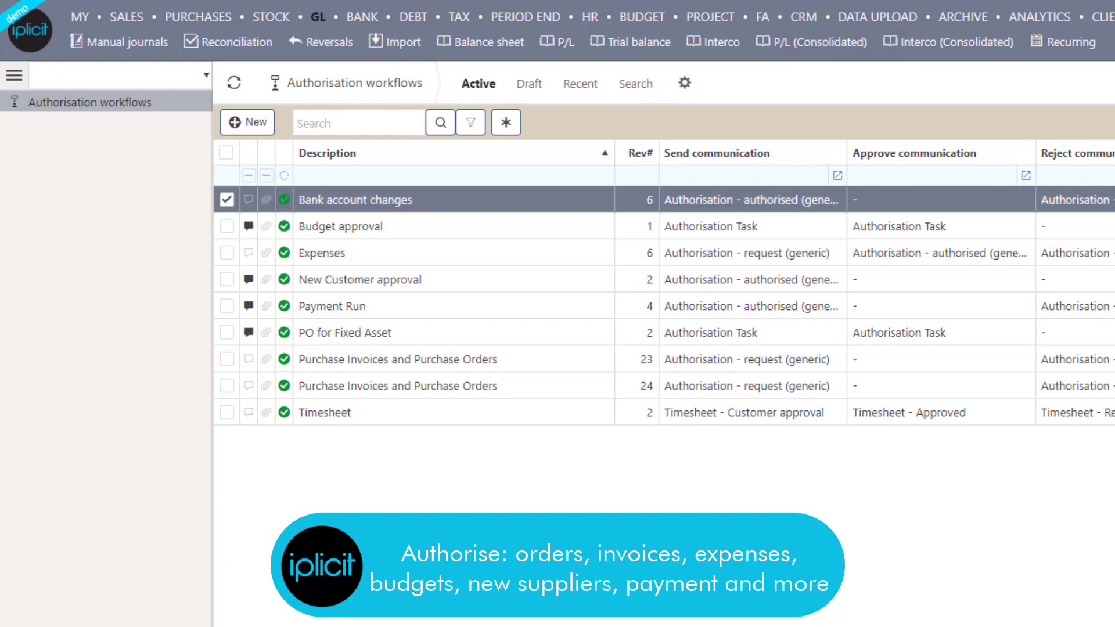
click(348, 306)
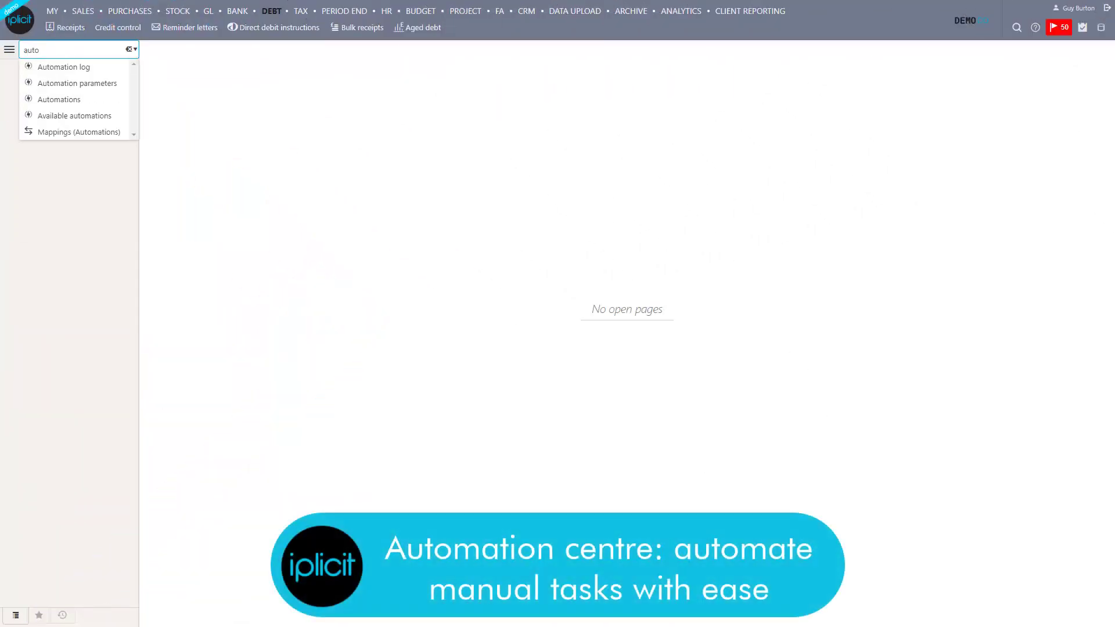
Open the Accrual: Purchase Order automation, review its criteria in edit mode, and save it.
key(Down)
key(Down)
key(Down)
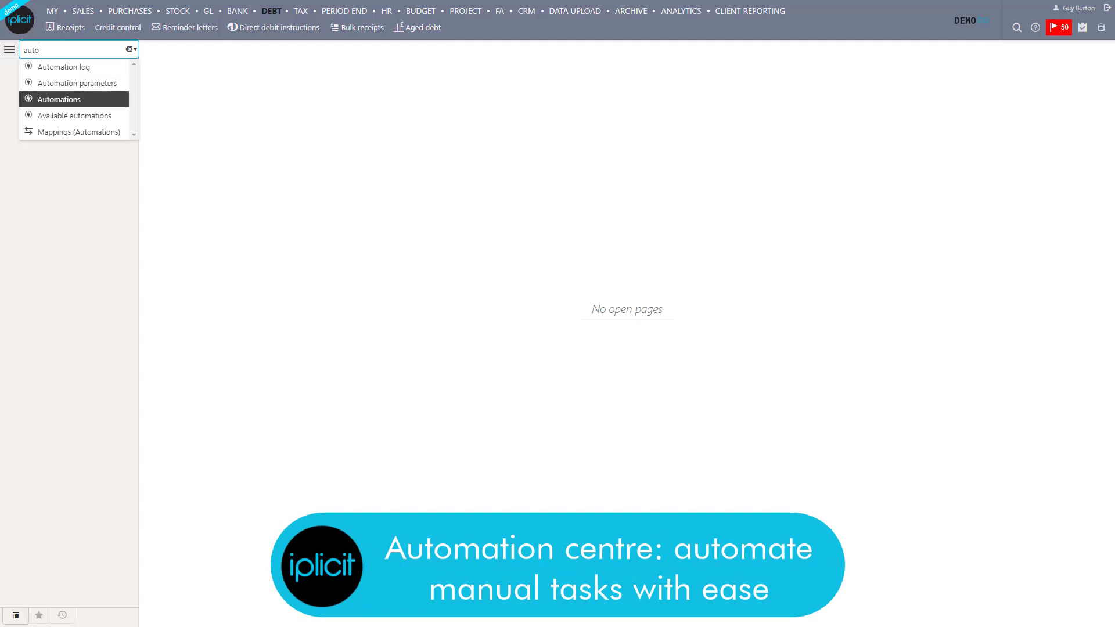
key(Return)
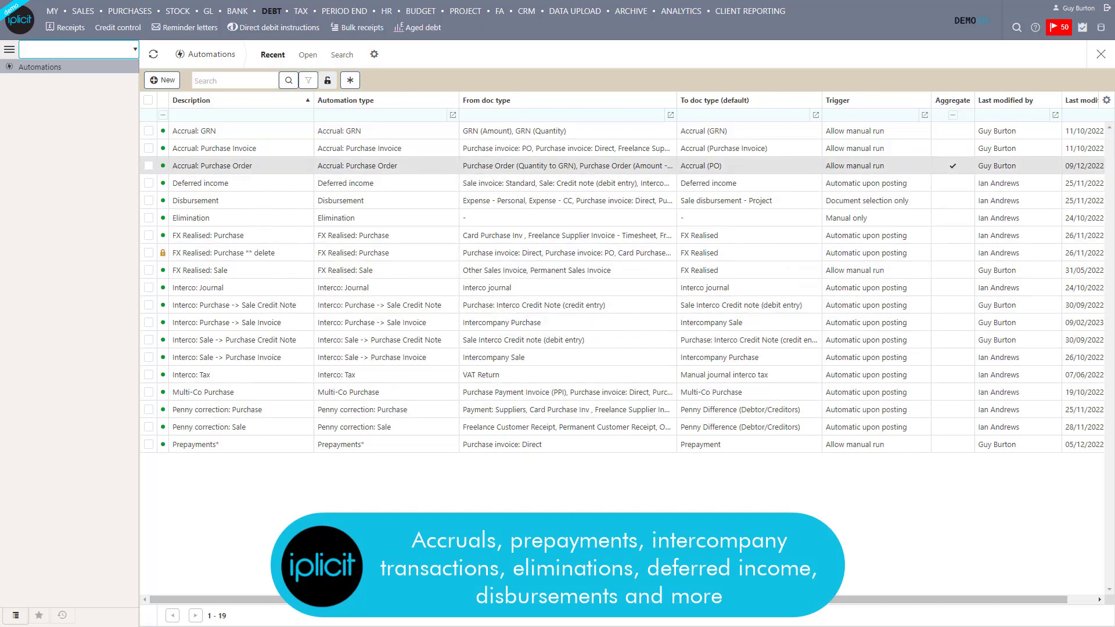
double_click(212, 165)
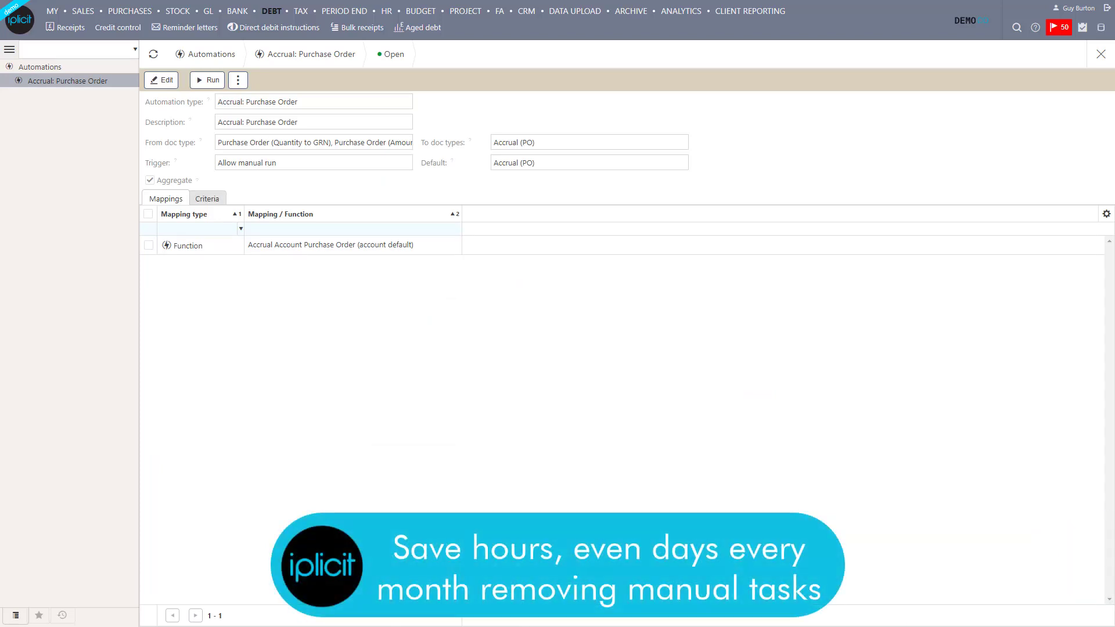
click(161, 79)
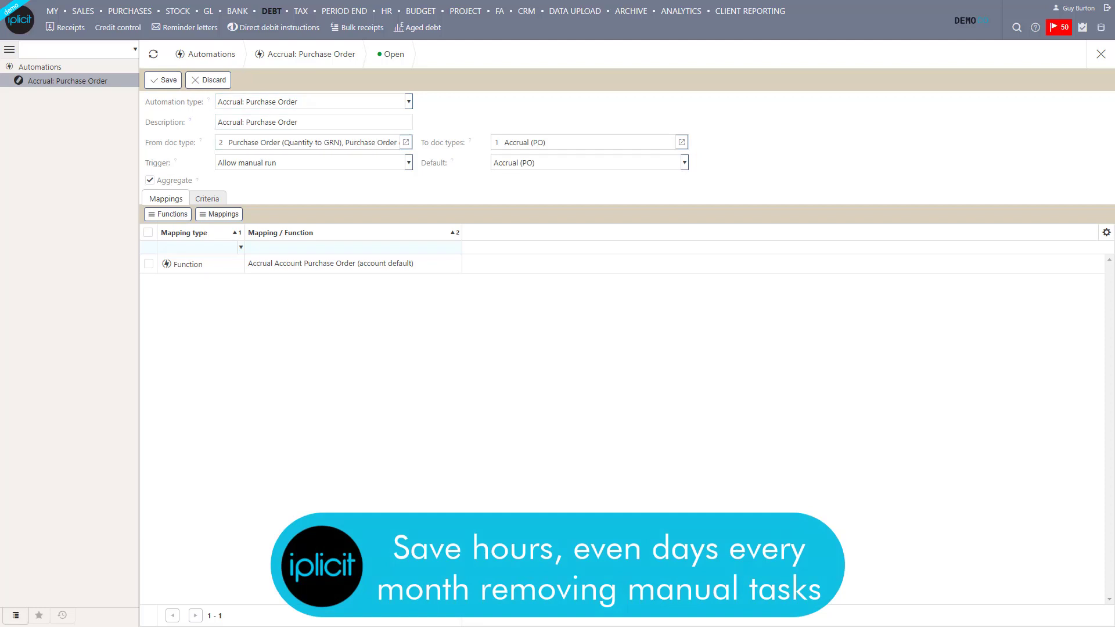
click(207, 199)
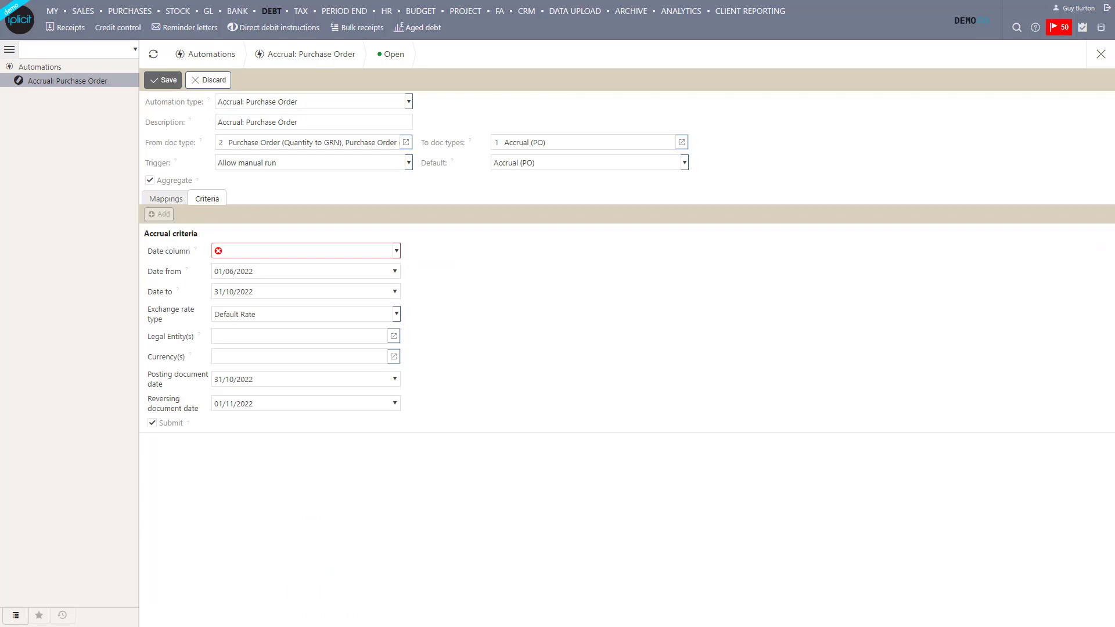
key(ctrl+s)
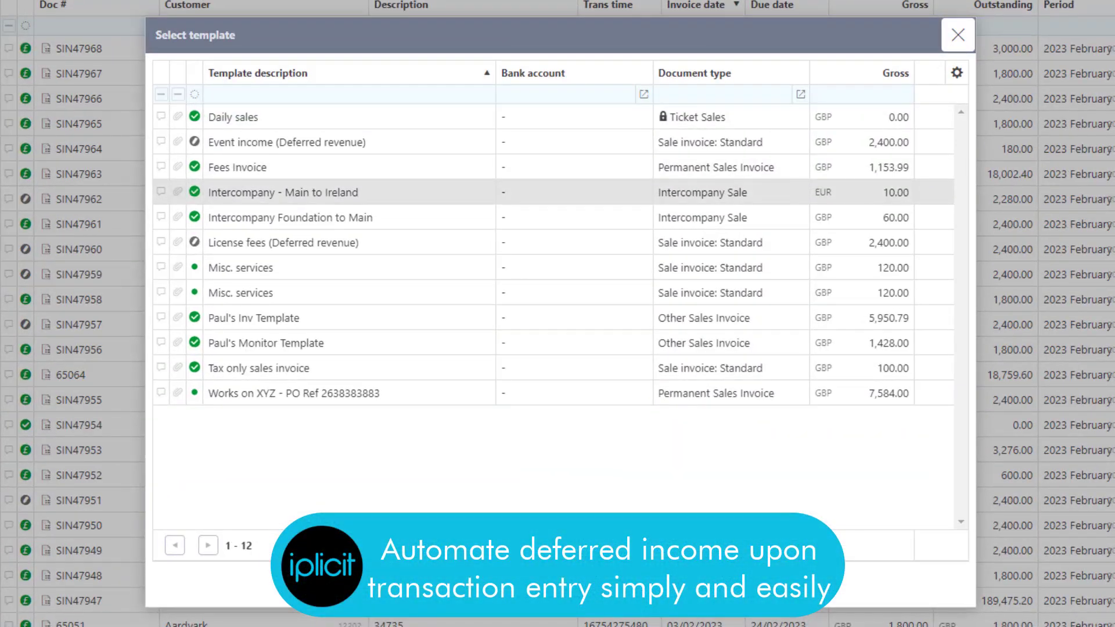
Create a License fees invoice with line 1 on English Quarter Day Q1 from 03/10/2022.
double_click(283, 242)
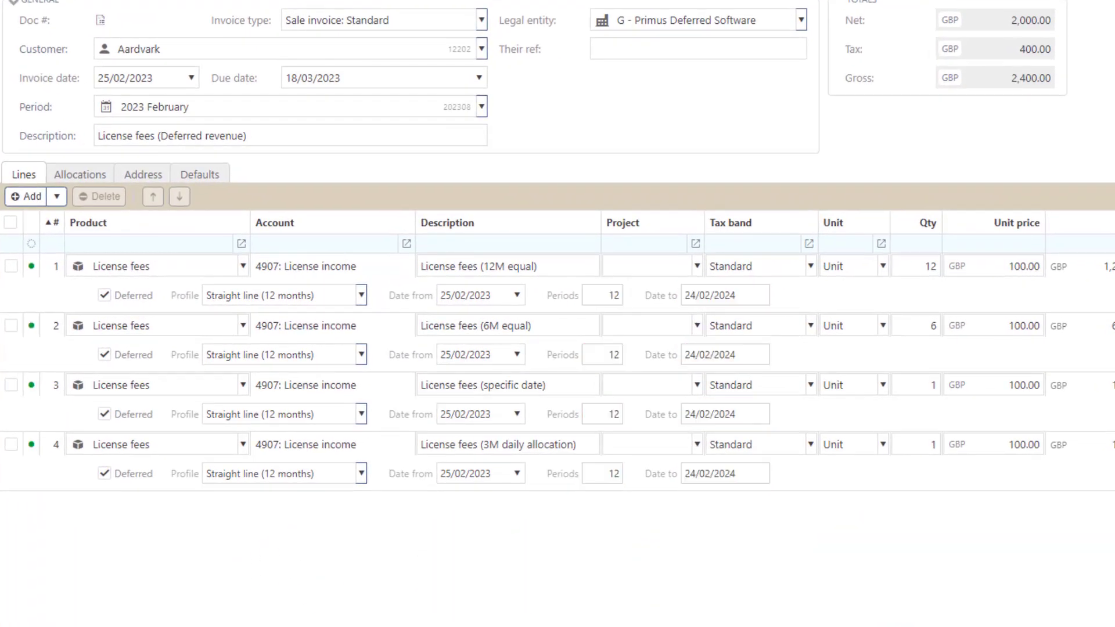
click(361, 296)
key(Down)
key(Return)
click(466, 295)
click(516, 295)
click(446, 316)
double_click(448, 316)
double_click(448, 316)
click(448, 315)
click(450, 379)
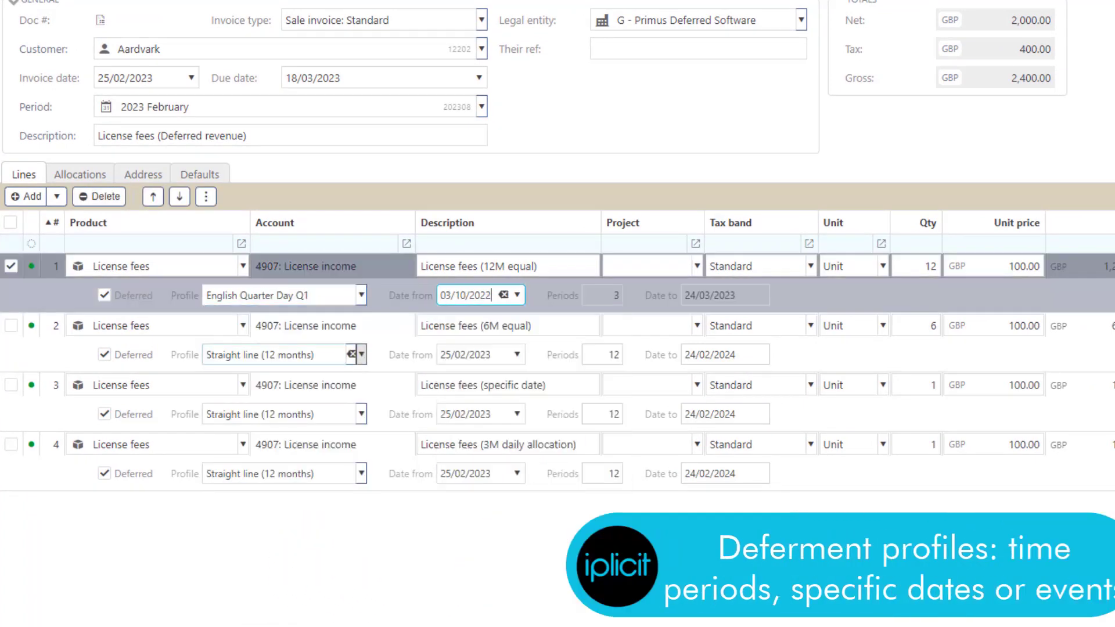
Set line 2's deferral profile to Specific date, releasing on 20/05/2023.
click(361, 354)
key(Down)
key(Return)
click(481, 354)
click(517, 355)
click(619, 375)
click(619, 375)
click(618, 375)
click(588, 466)
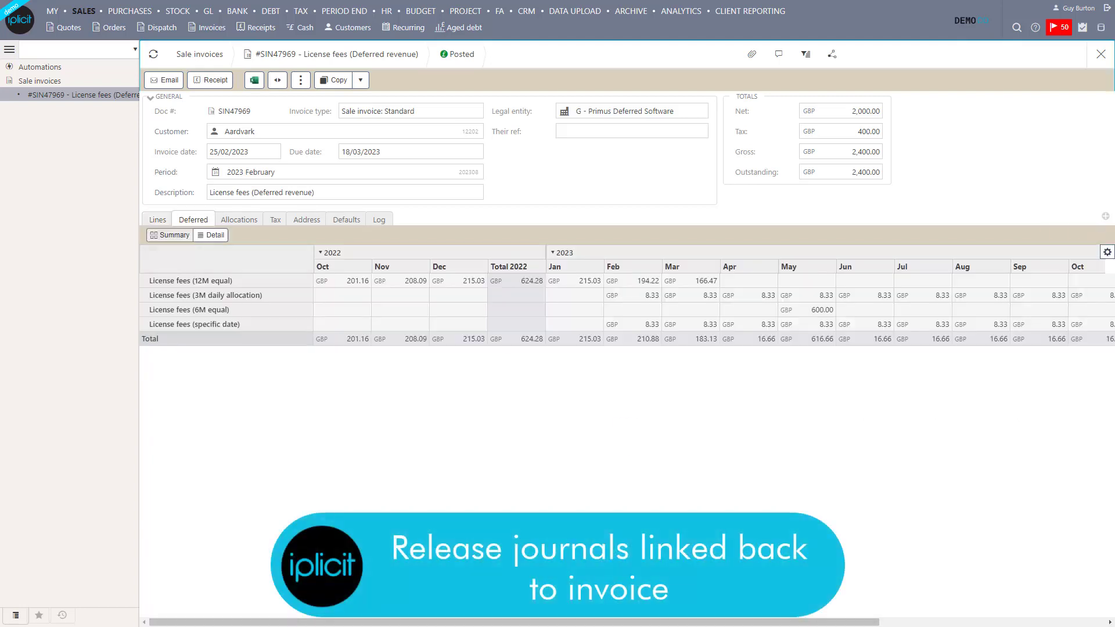
scroll(627, 296, right, 3)
scroll(628, 296, right, 2)
scroll(627, 296, left, 3)
scroll(627, 296, left, 2)
Open deferred release journal DEF000080 from the Detail view and show its linked documents.
click(213, 235)
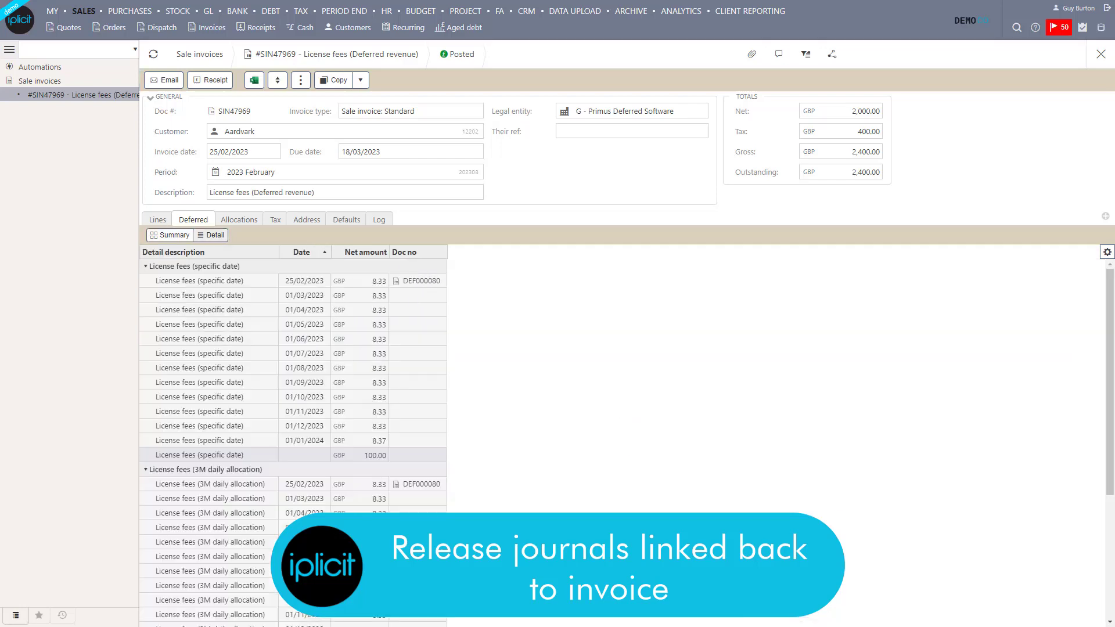
click(398, 281)
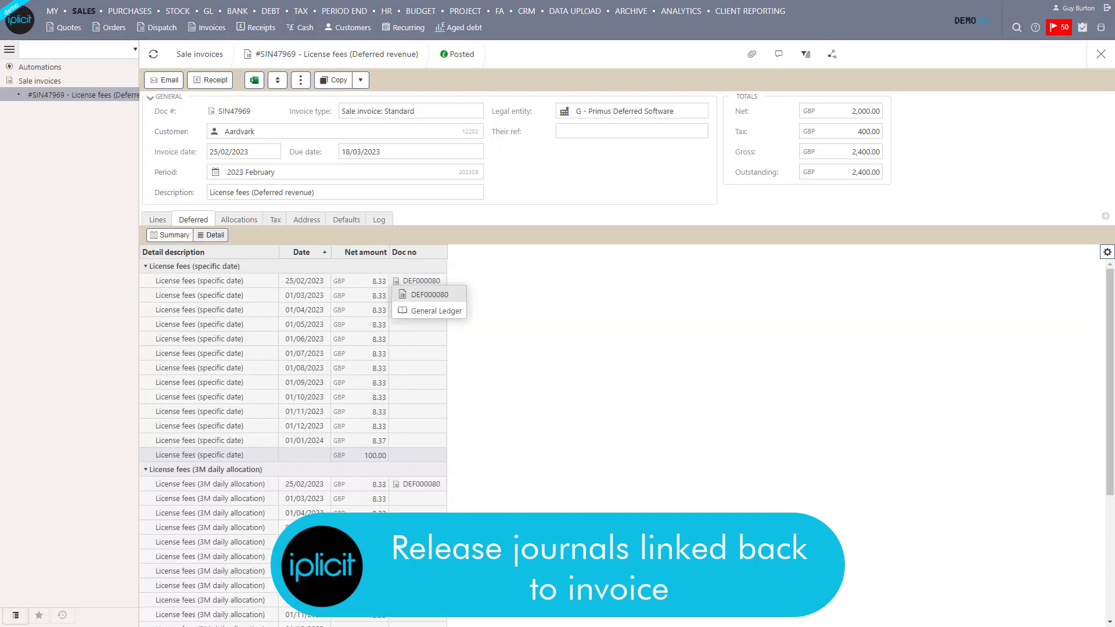
click(431, 297)
click(877, 54)
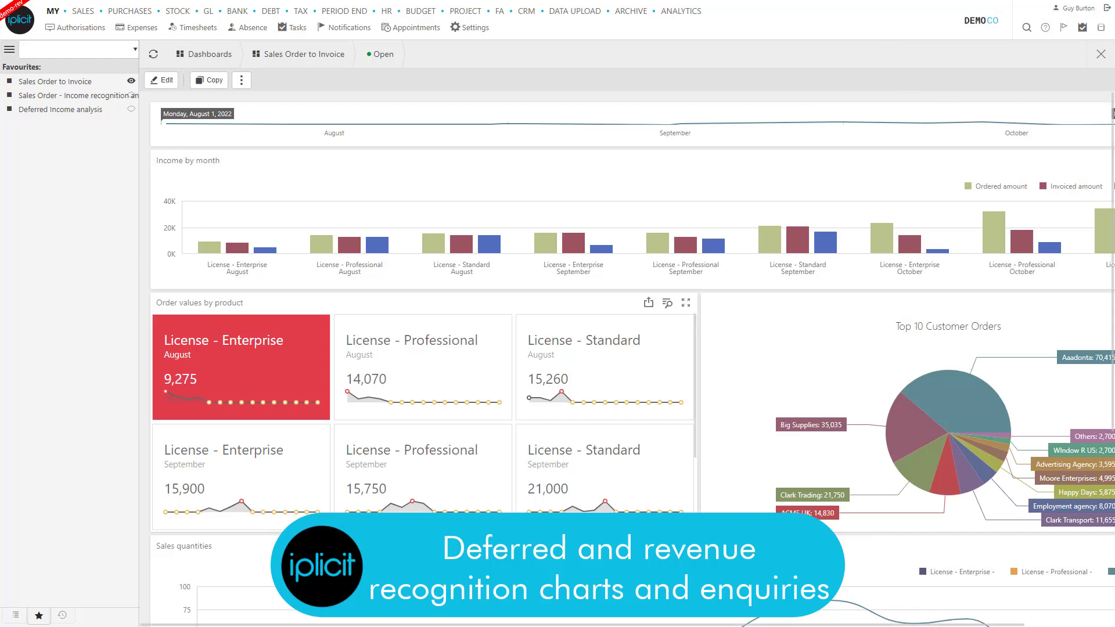
scroll(633, 359, down, 1)
scroll(633, 359, down, 3)
scroll(632, 359, down, 1)
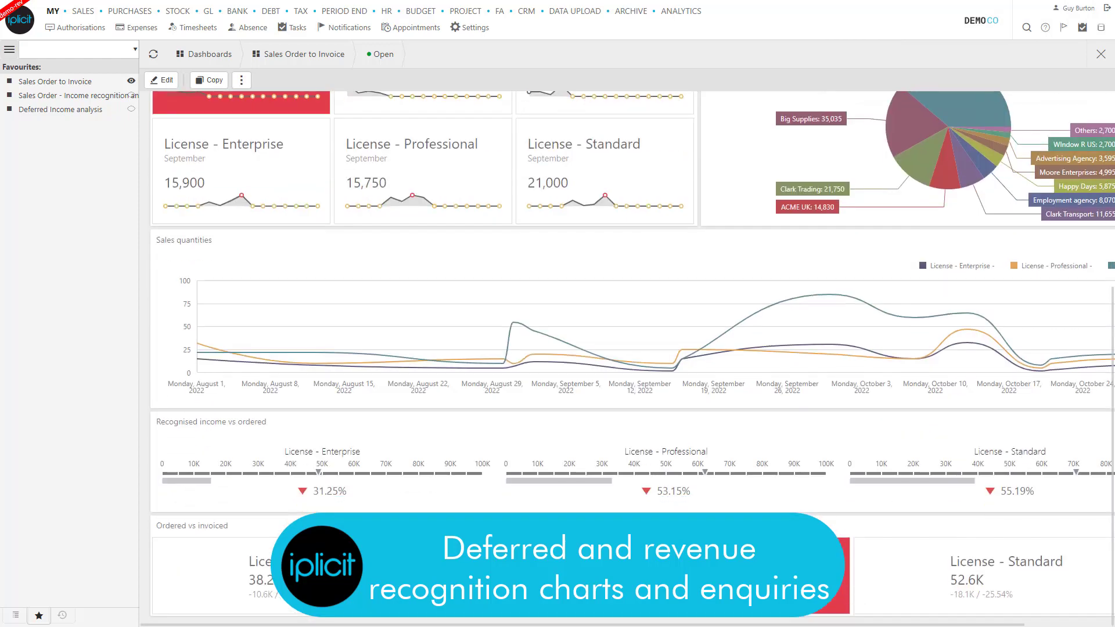
scroll(632, 359, up, 5)
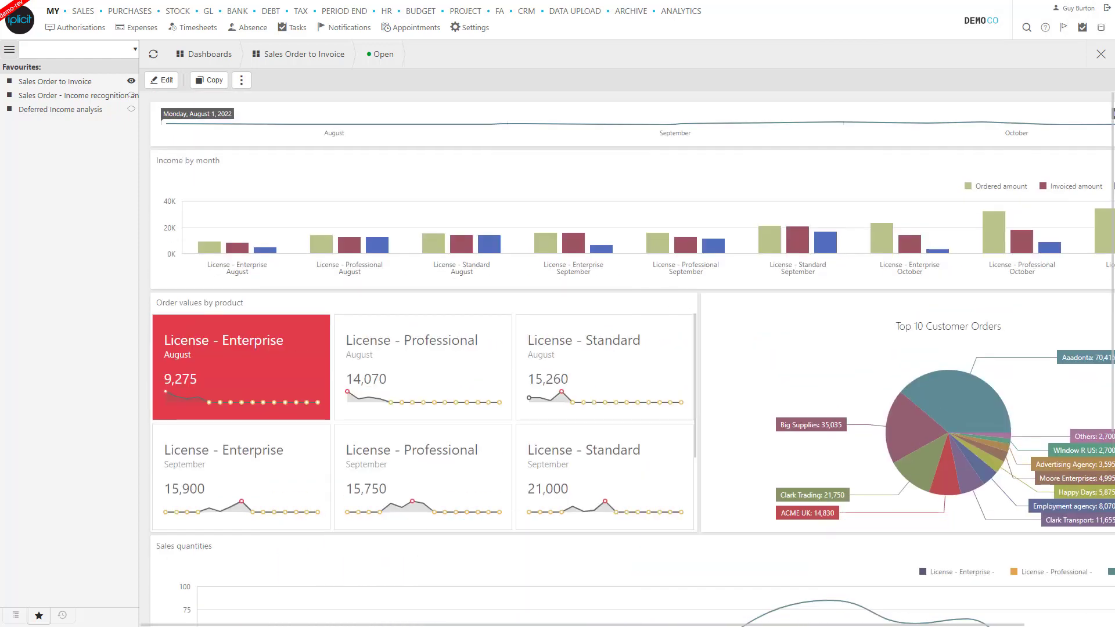
Filter the dashboard to License - Standard September, then view income recognition analysis grouped by product.
click(649, 514)
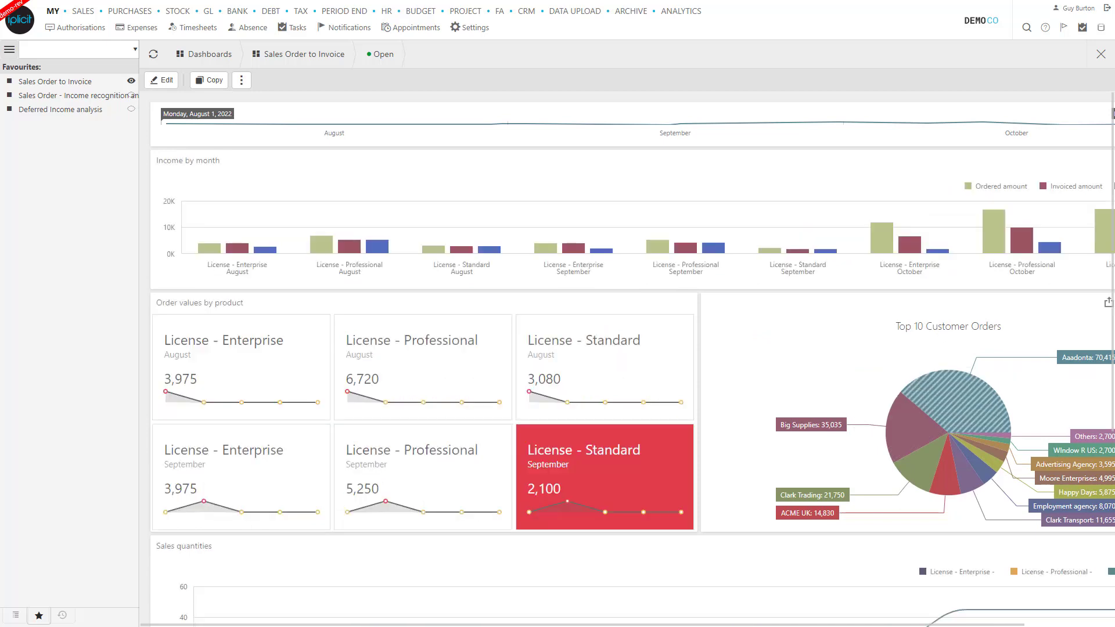
click(685, 303)
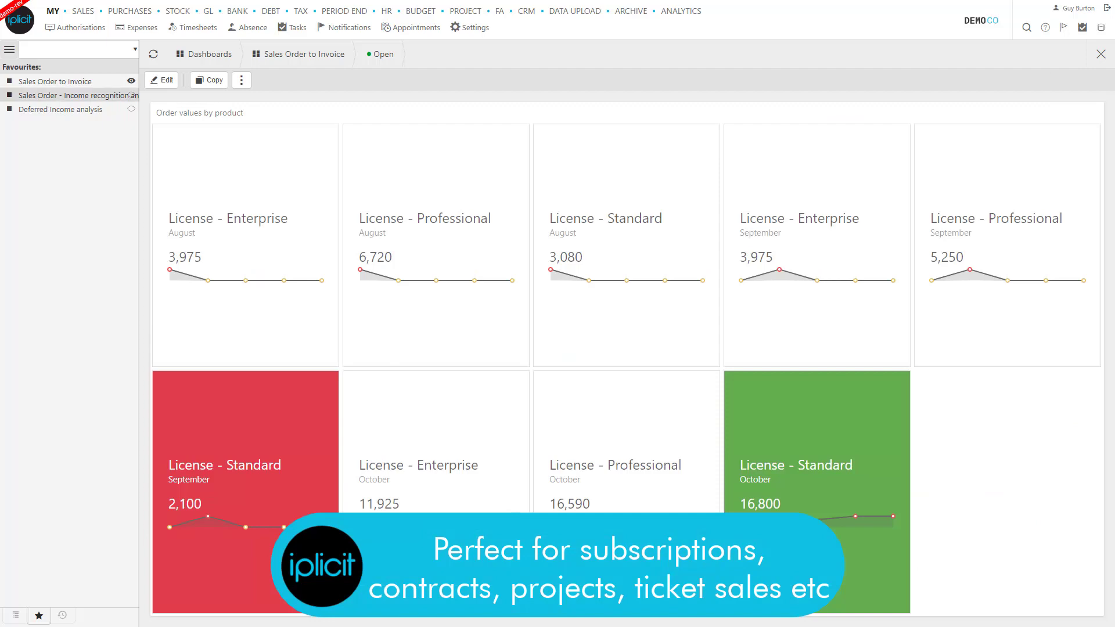
click(75, 95)
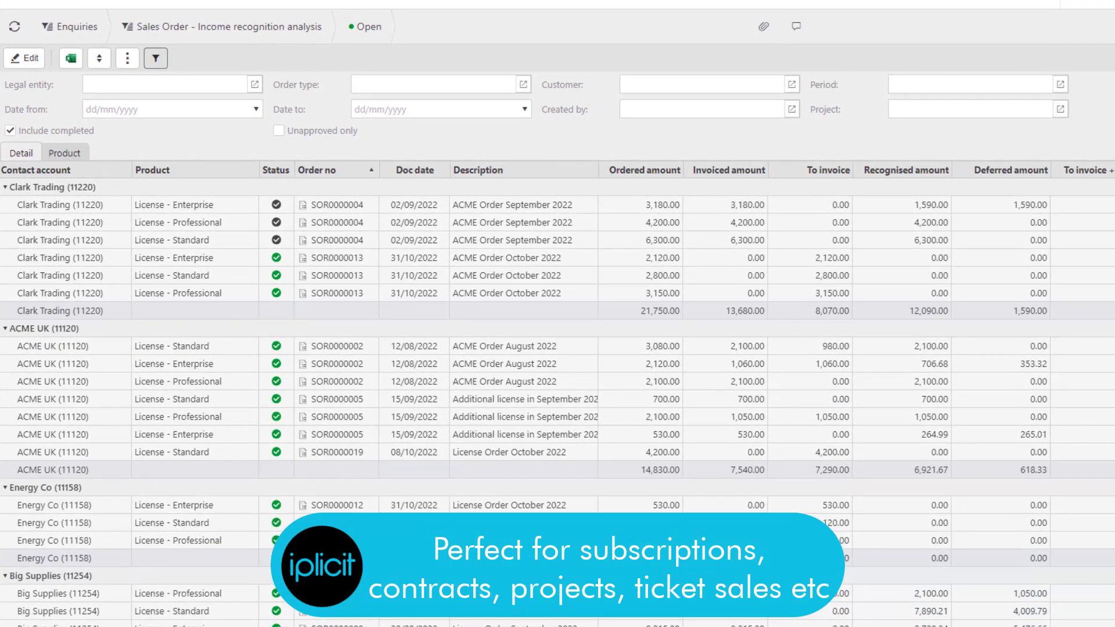
click(65, 153)
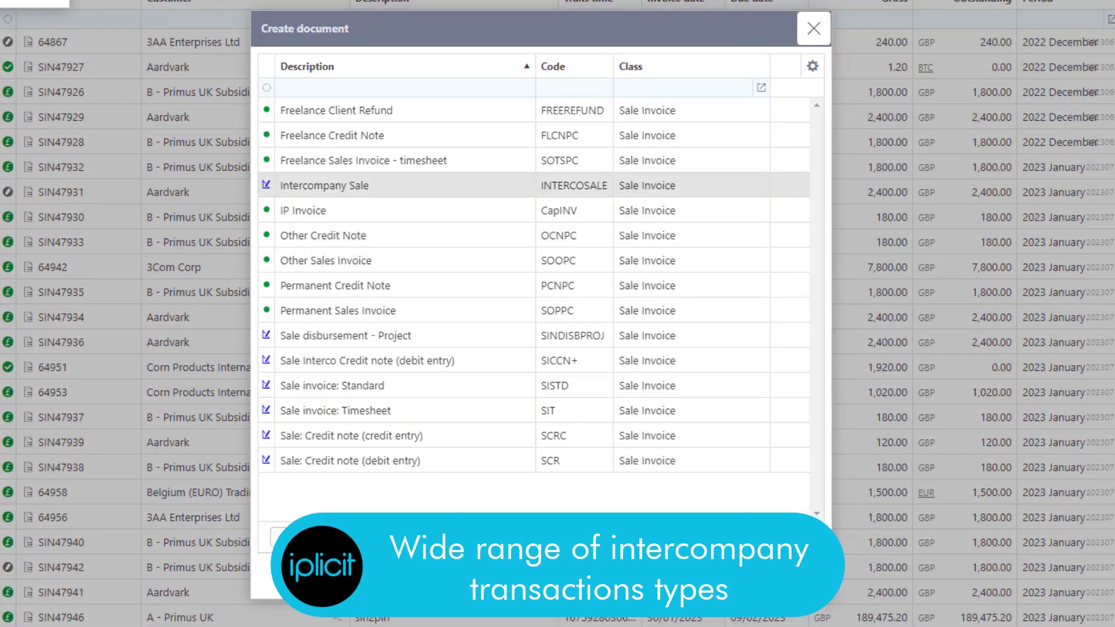
Start a new Intercompany Sale for customer B - Primus UK Subsidiary.
double_click(324, 186)
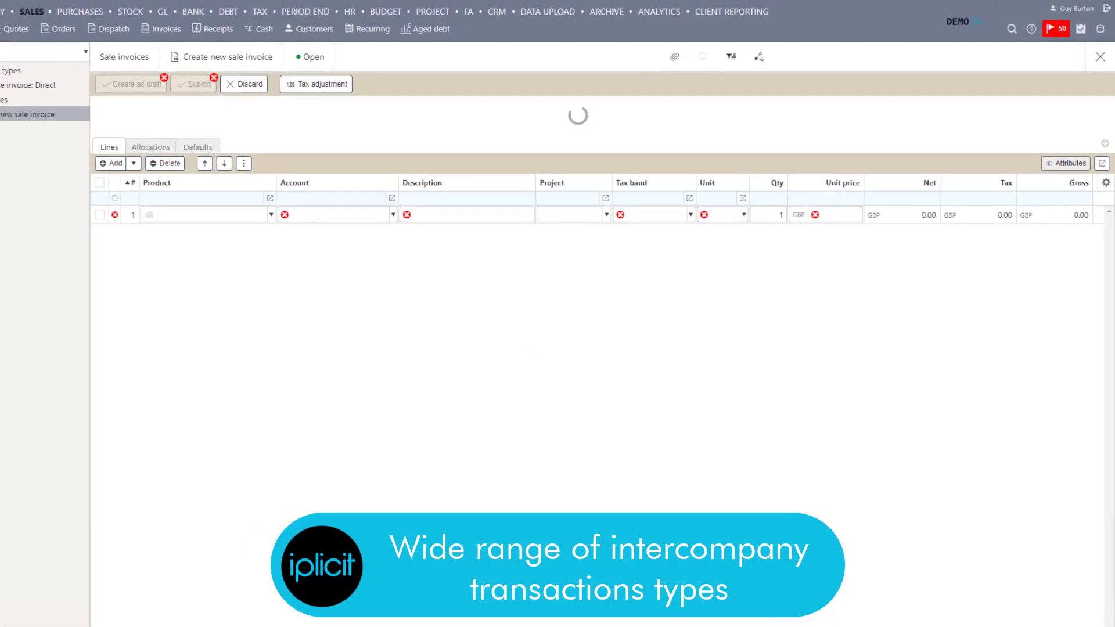
key(Down)
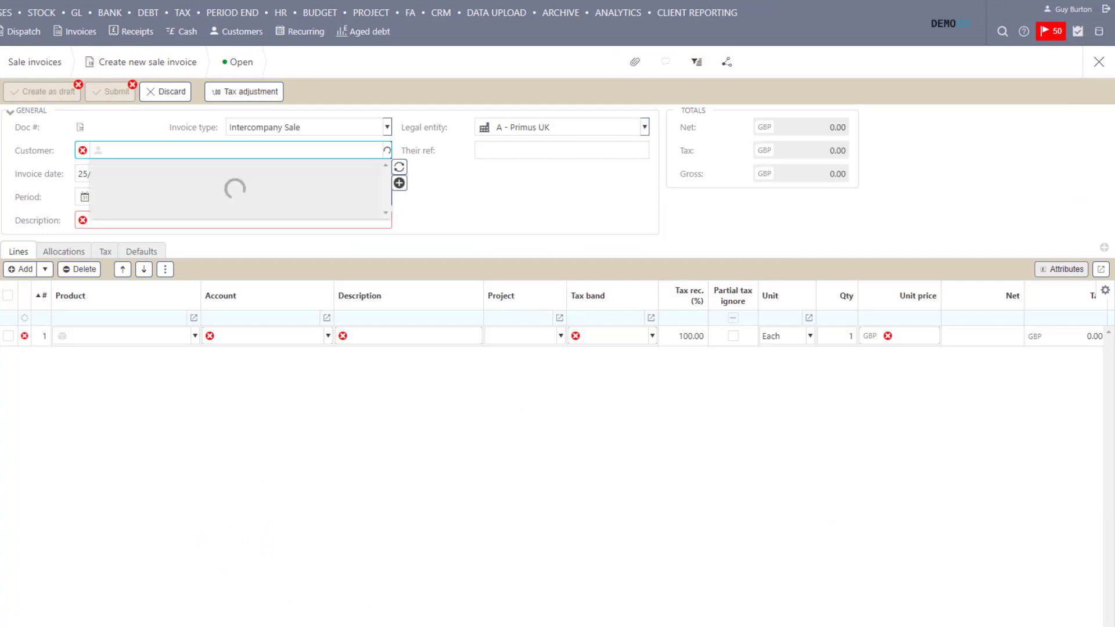
key(Down)
key(Down)
key(Return)
key(Tab)
text(in)
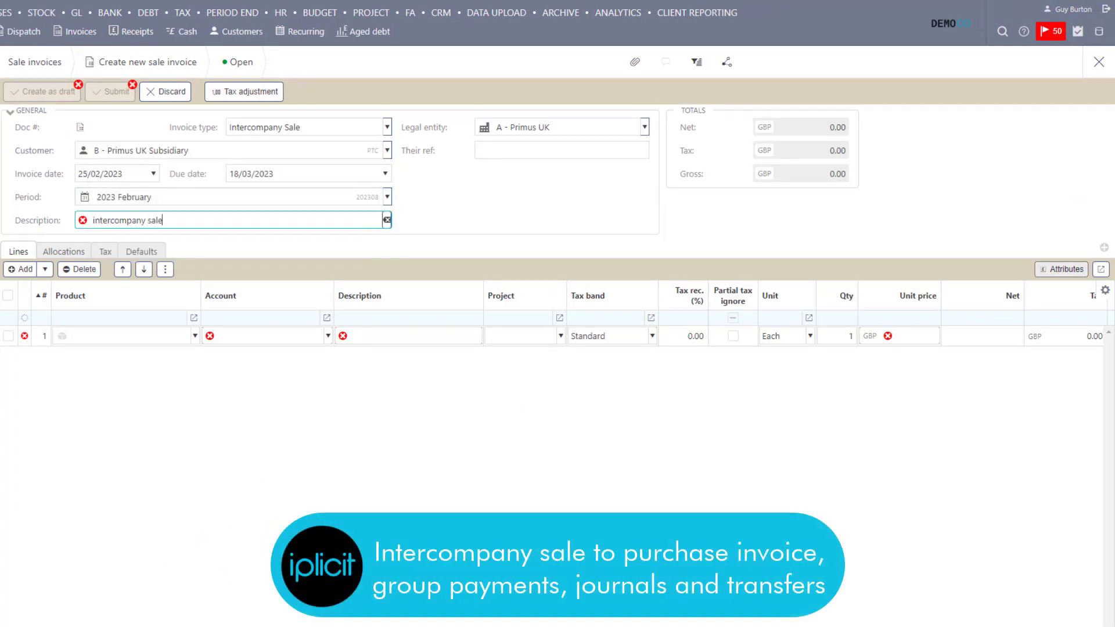
Enter the description, set line account 4012: Book services, and open linked invoice PIN0000259.
key(Tab)
key(Tab)
key(Tab)
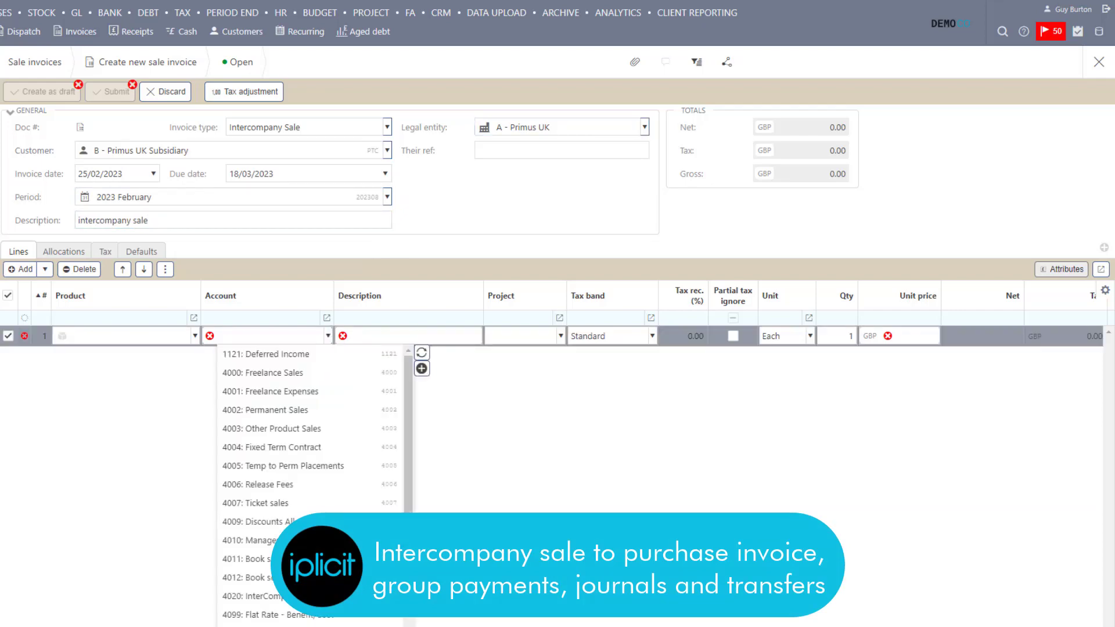
click(296, 578)
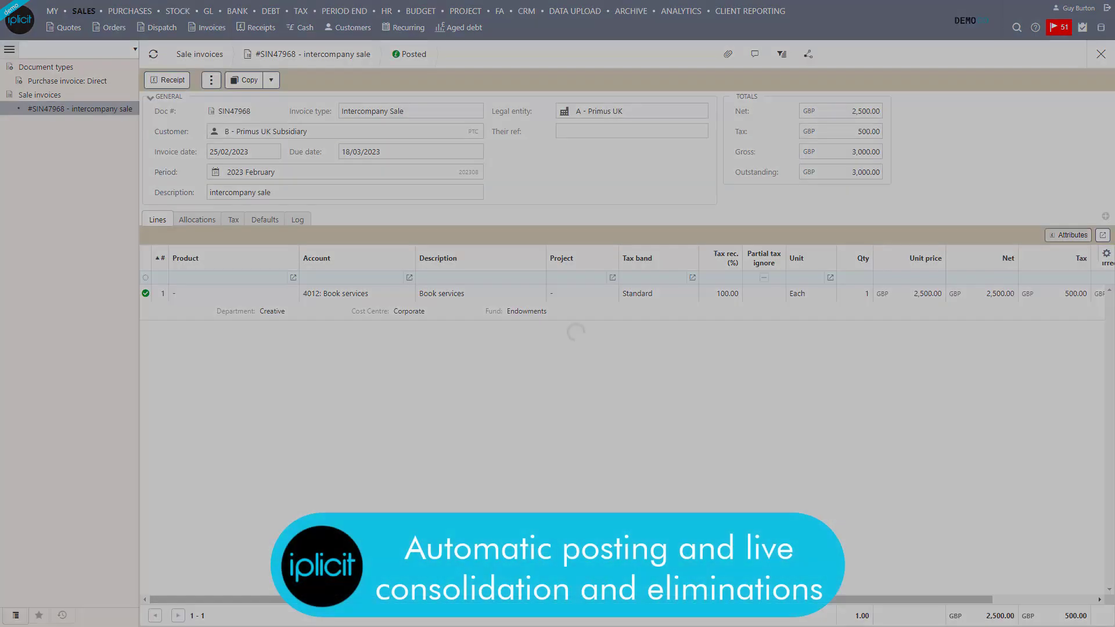
click(808, 54)
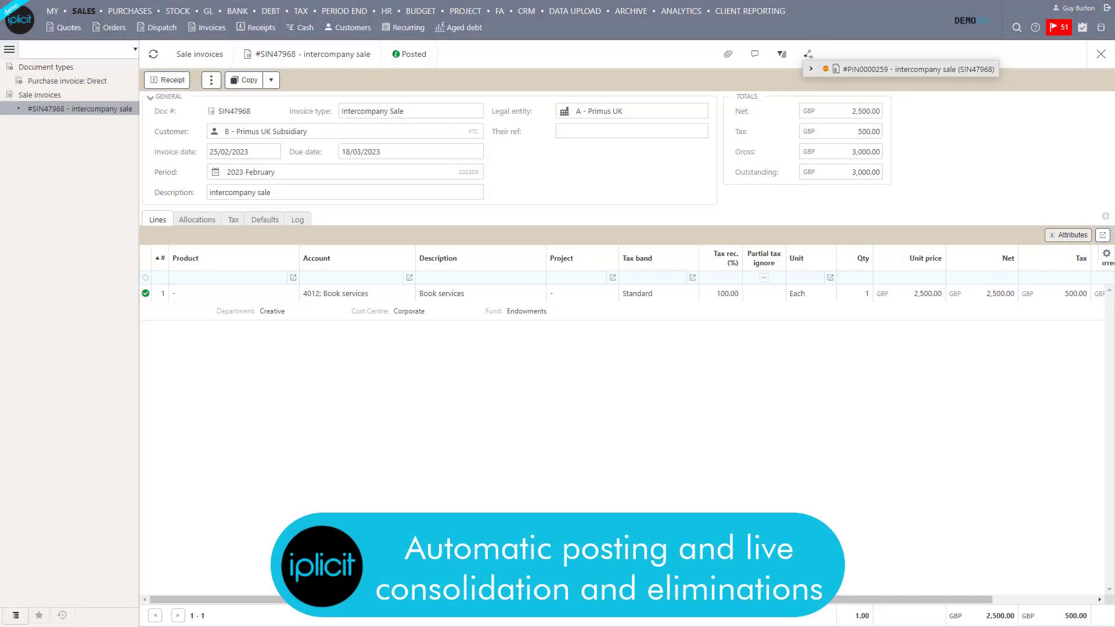
click(915, 69)
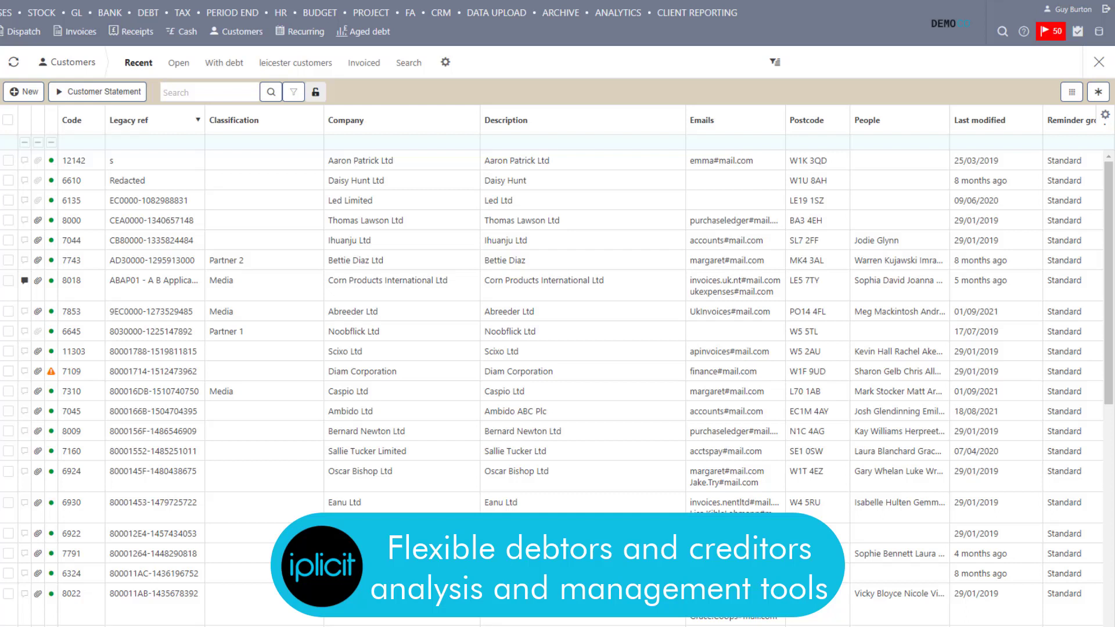
Narrow the customer list to With debt, then to the leicester customers view.
click(225, 62)
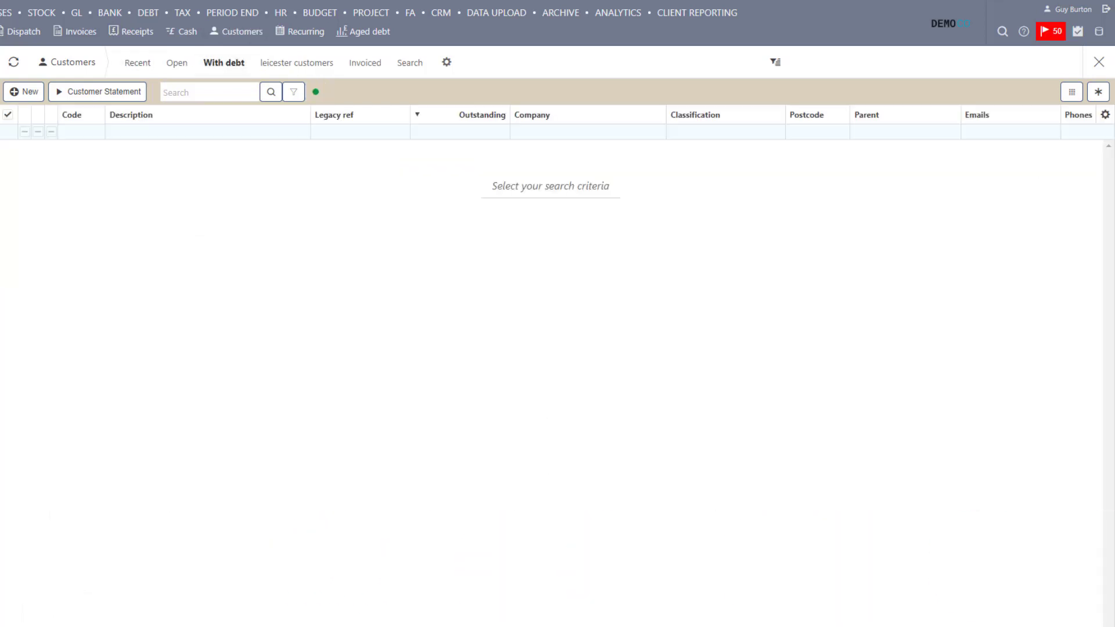
click(14, 61)
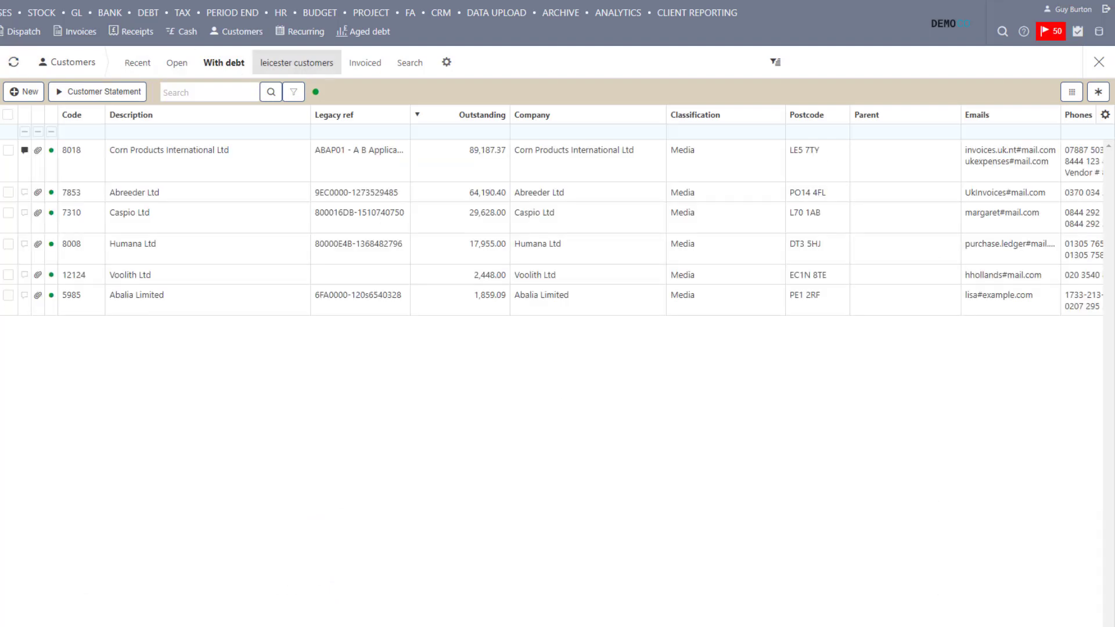
click(297, 63)
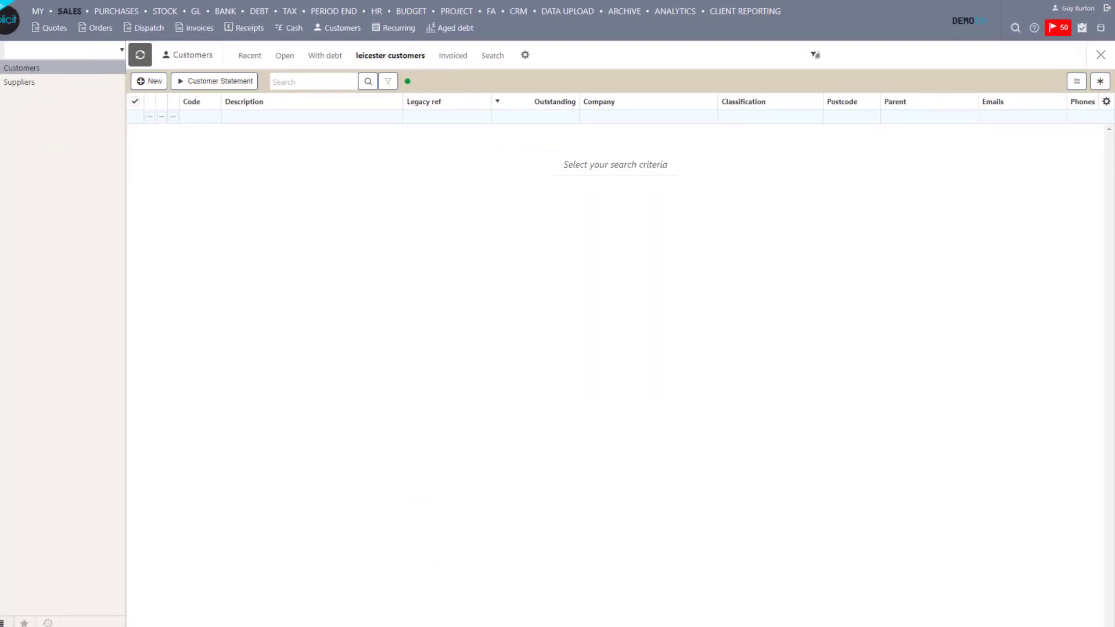
click(153, 54)
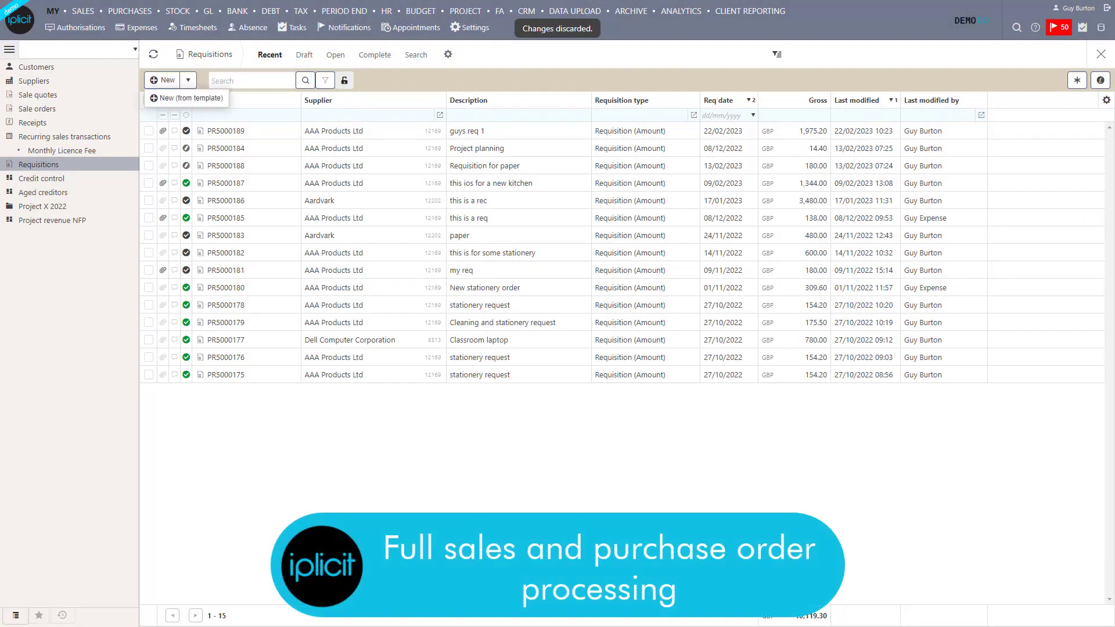
Create a requisition from the Cleaning and stationery request template, then browse purchase orders and invoices.
click(185, 98)
click(332, 177)
click(535, 504)
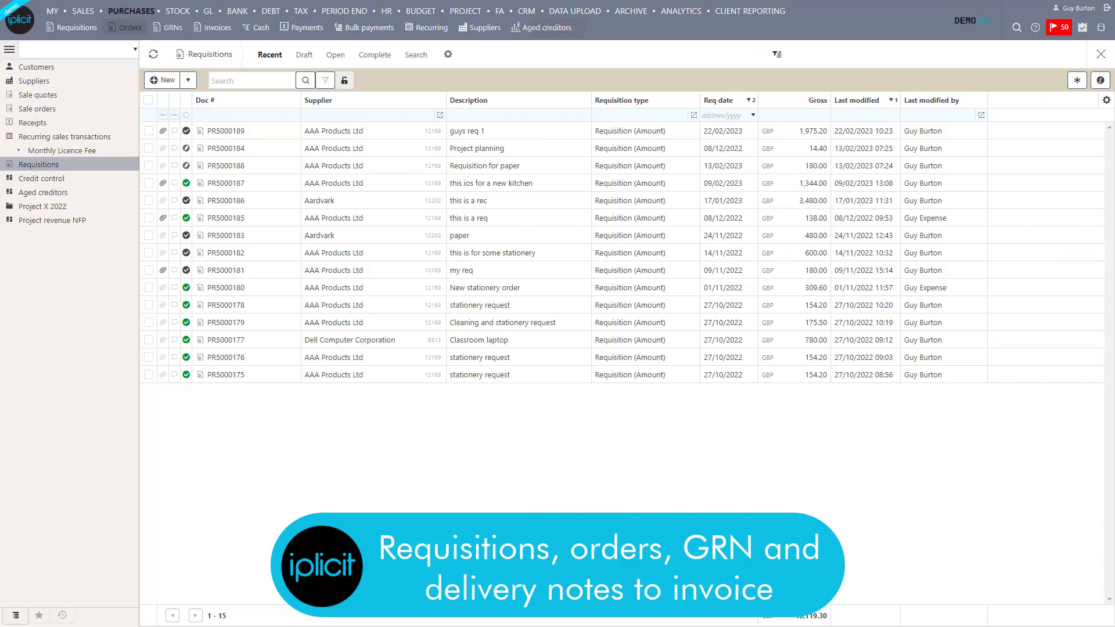
click(125, 27)
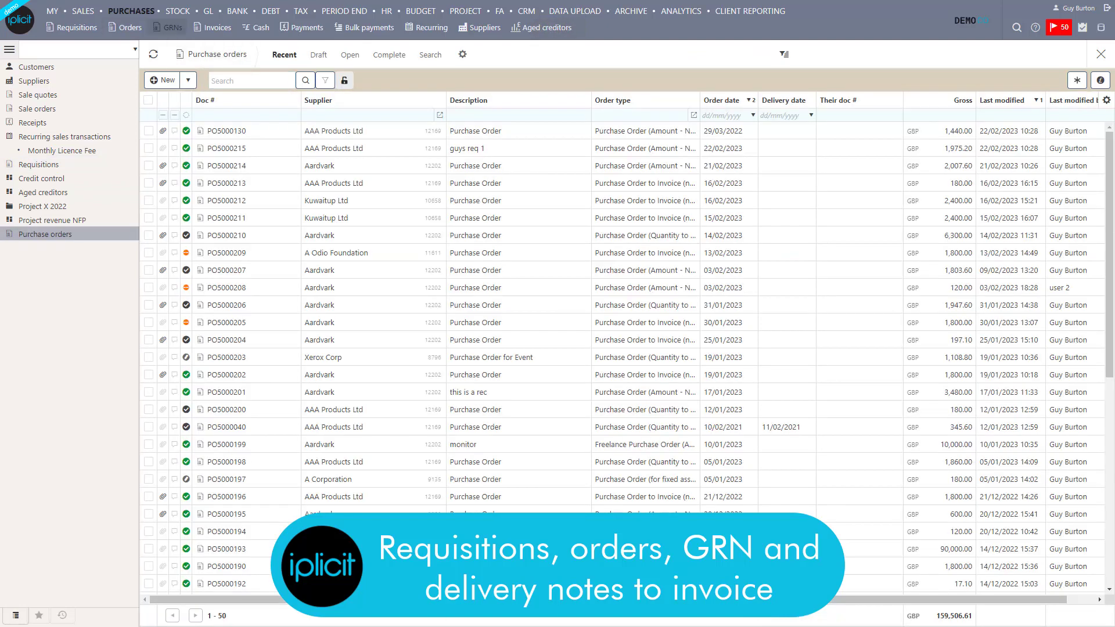
click(212, 27)
Create a new purchase invoice of type Purchase invoice: PO.
click(162, 79)
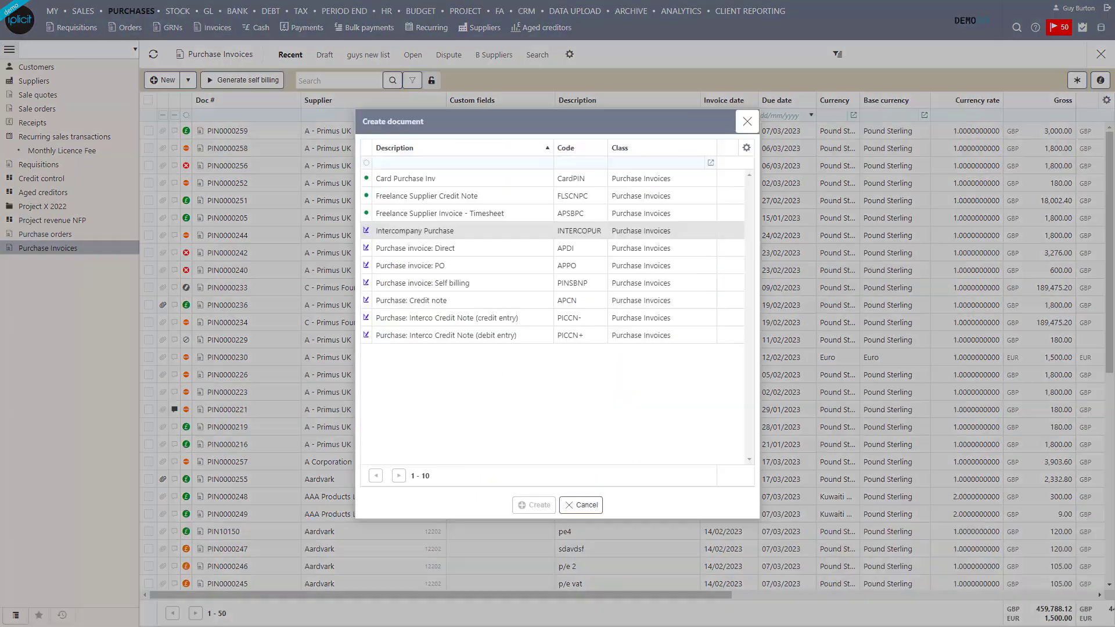
click(415, 247)
click(410, 265)
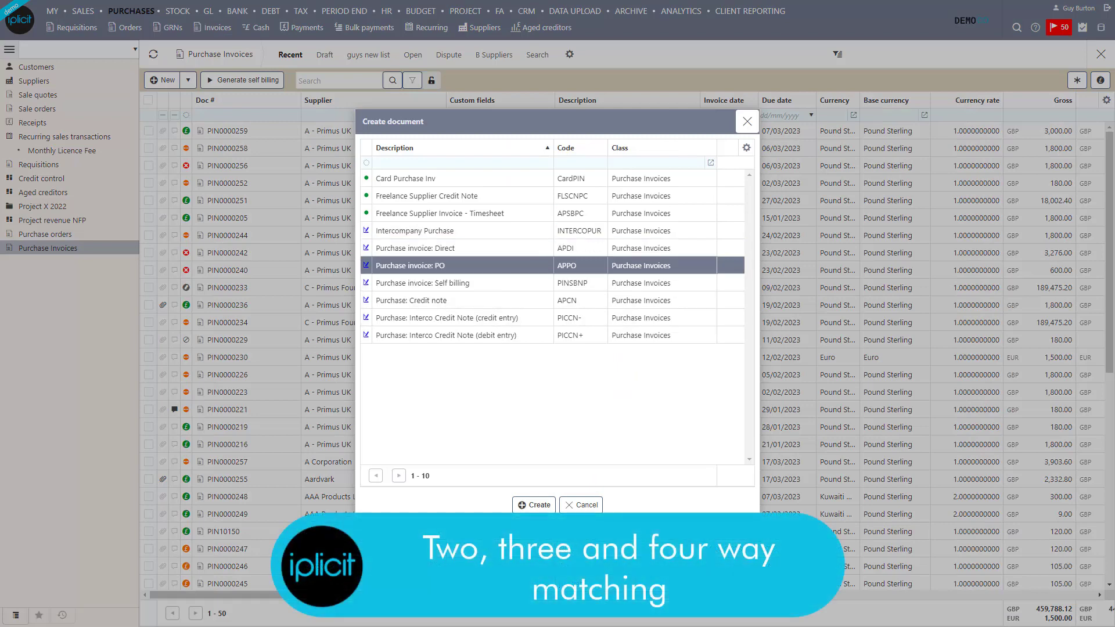
key(Return)
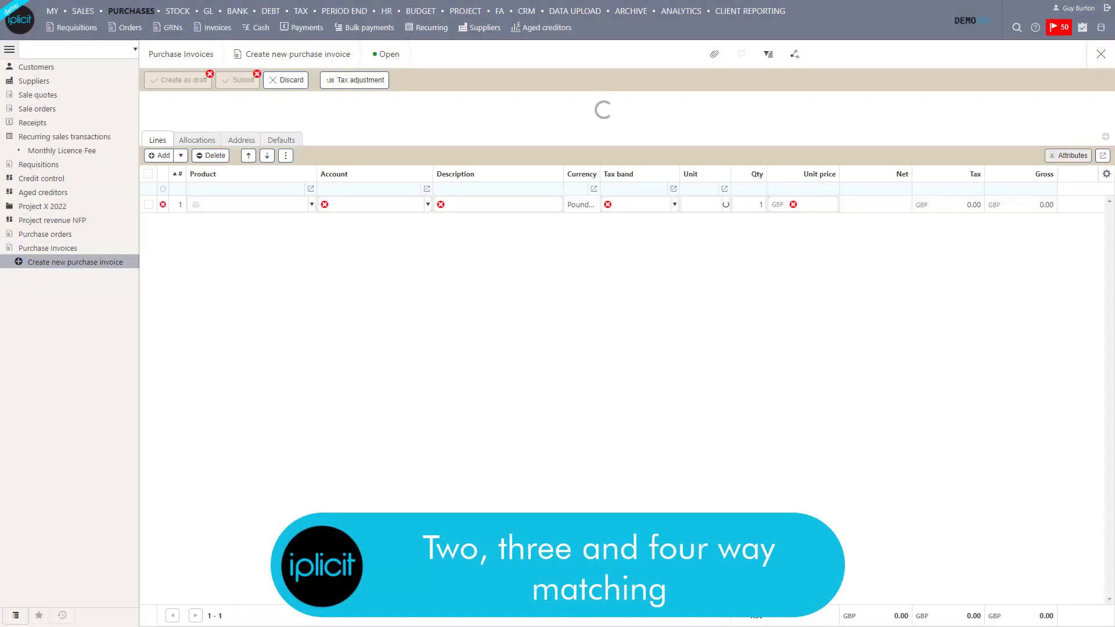
Set supplier AAA Products Ltd, invoice number 2565 and description, and match the Staff Training order line.
key(Down)
key(Down)
key(Down)
key(Down)
key(Return)
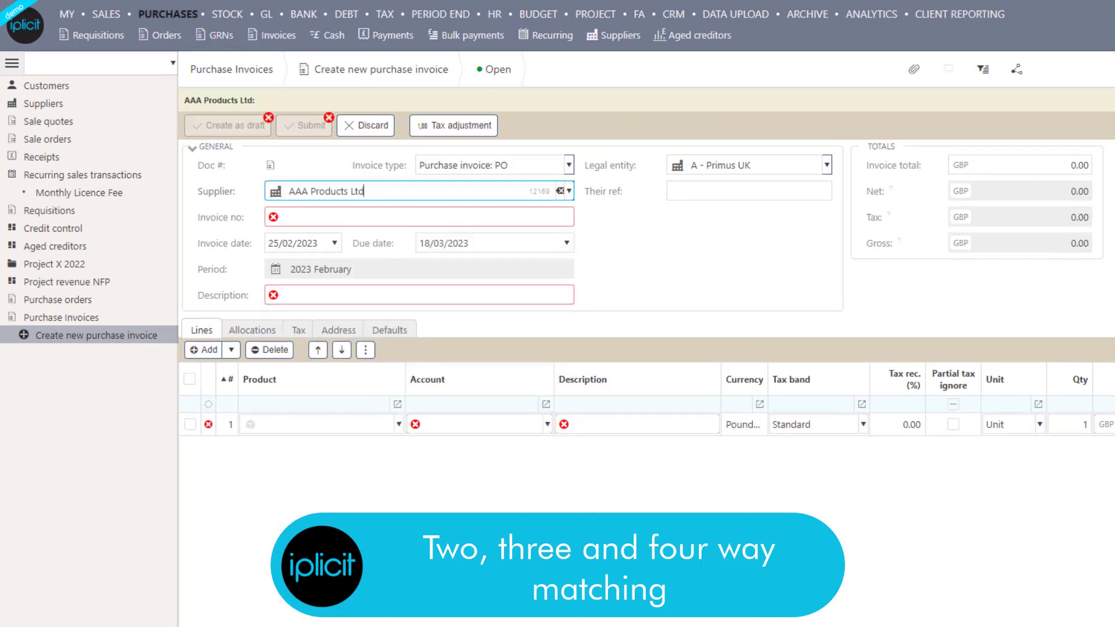
key(Tab)
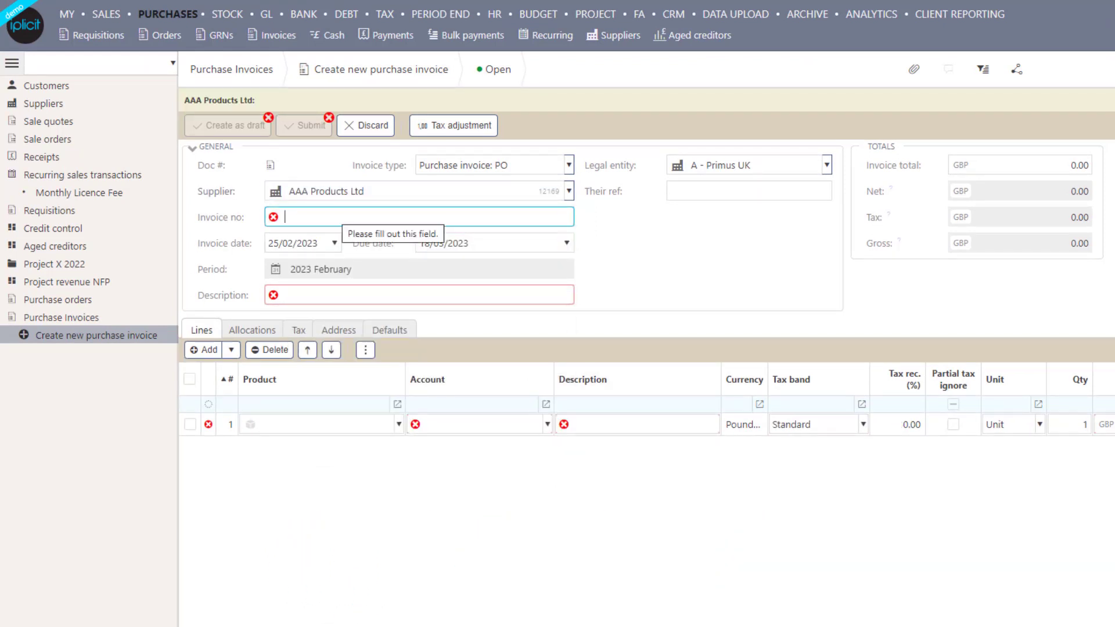
text(2565)
key(Tab)
text(puchase invoice)
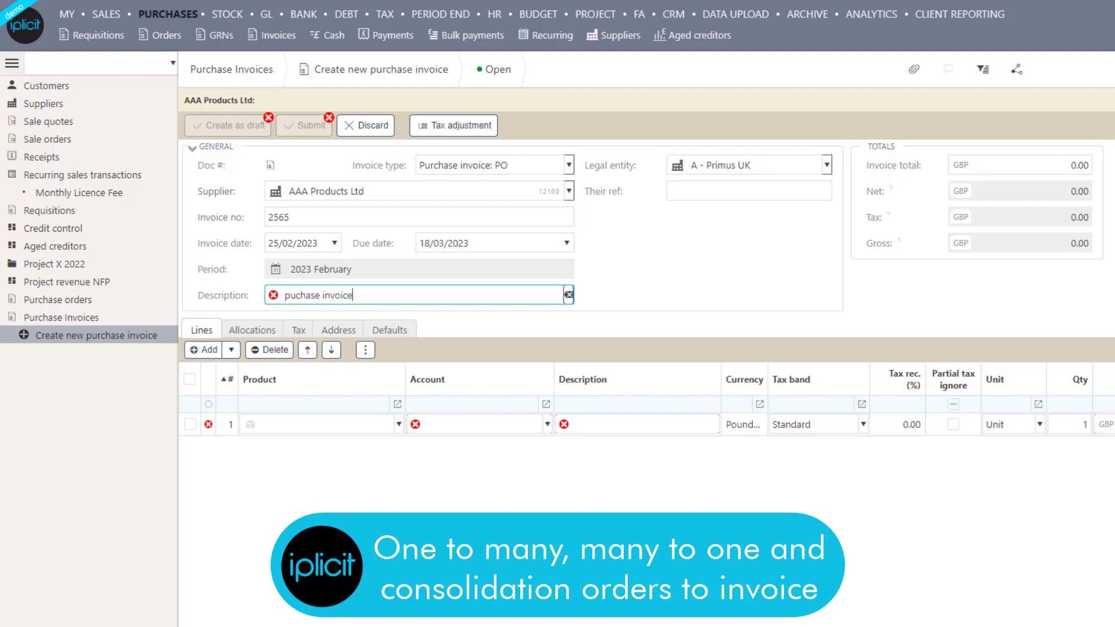
key(Tab)
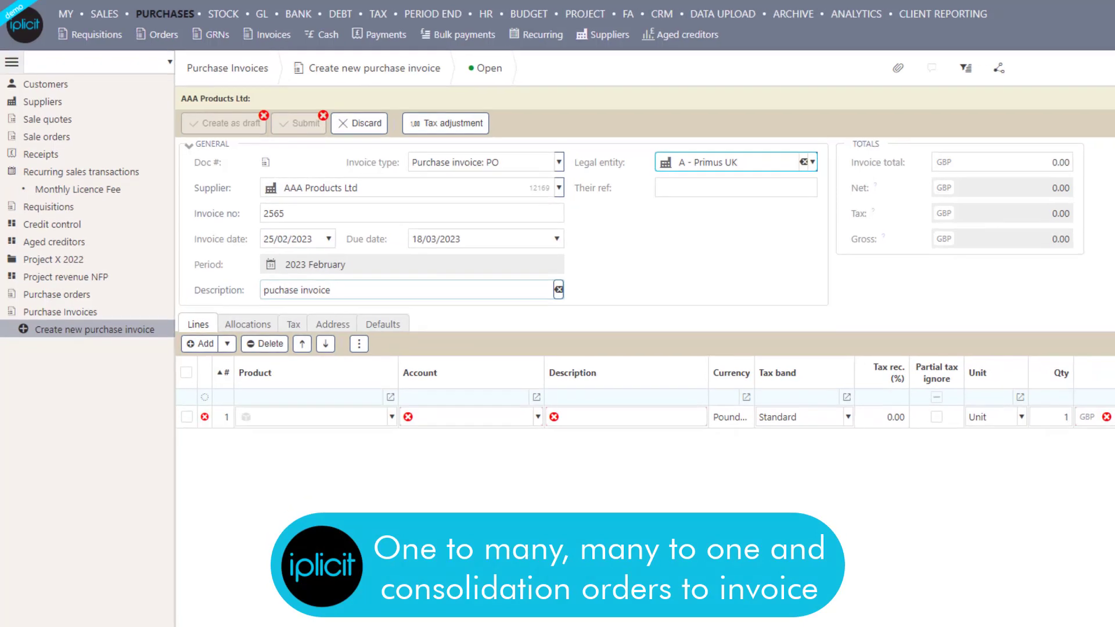
click(1068, 273)
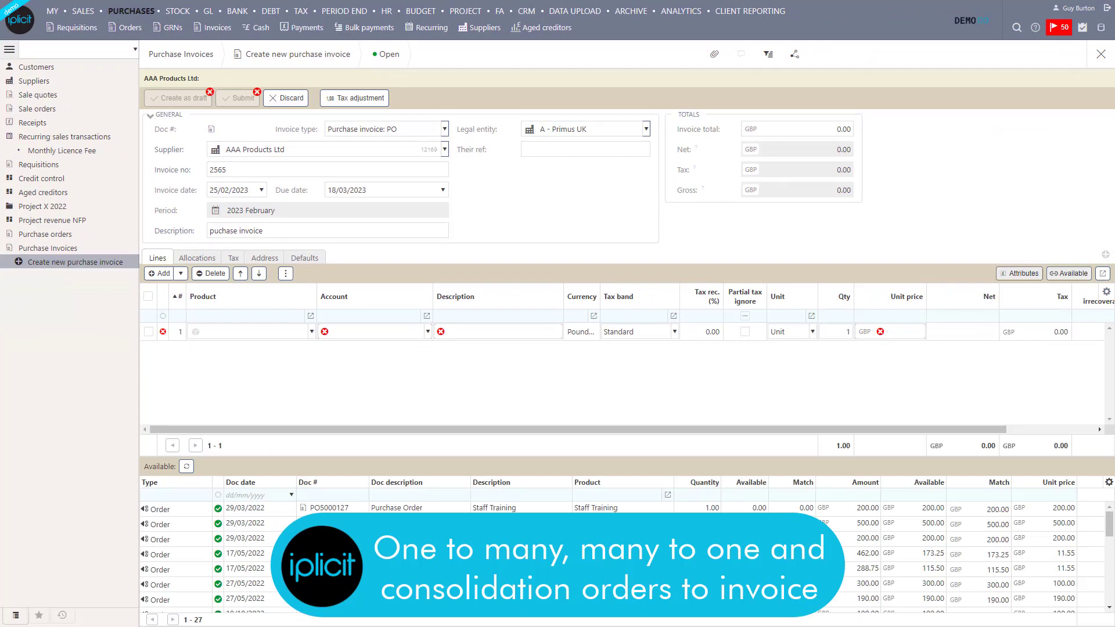
double_click(505, 509)
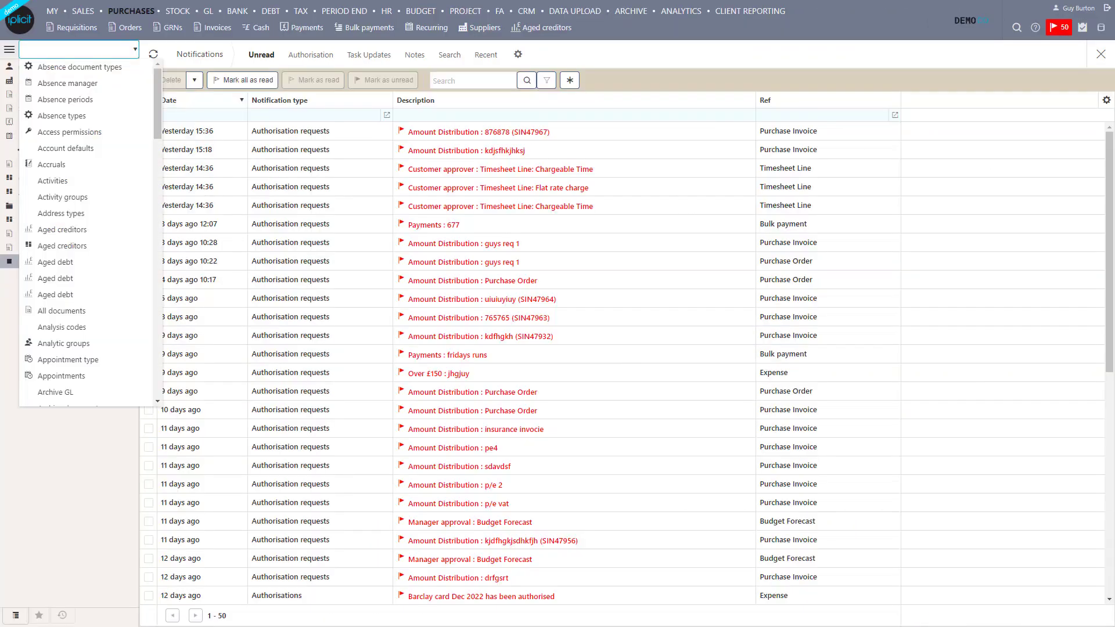
text(commu)
Open the Communication log from the menu search and view its first record.
key(Down)
key(Down)
key(Down)
key(Return)
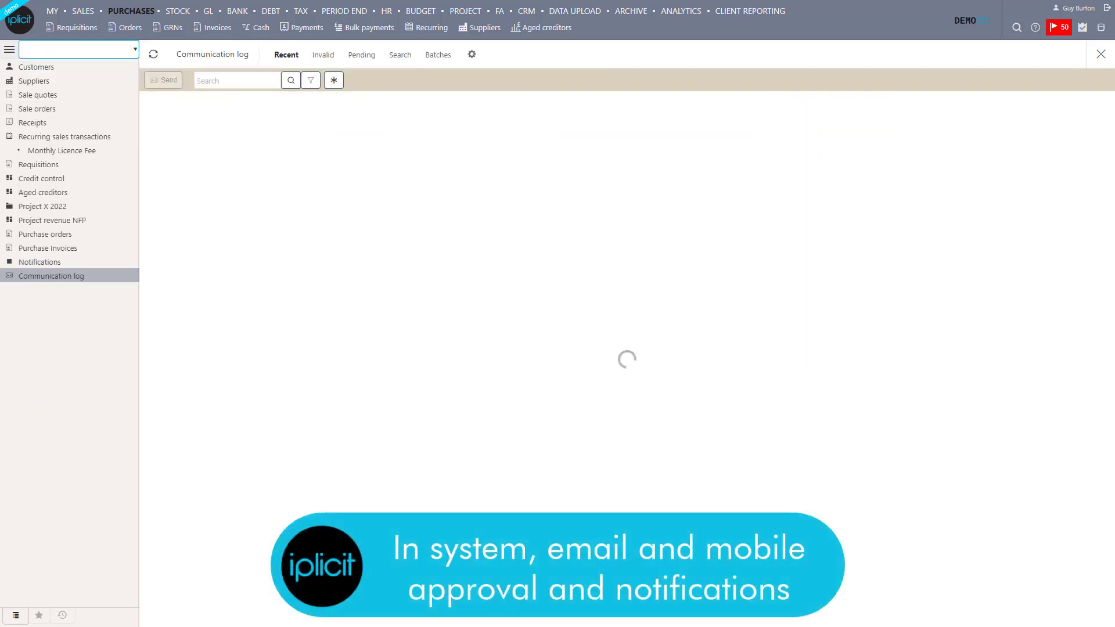
key(Return)
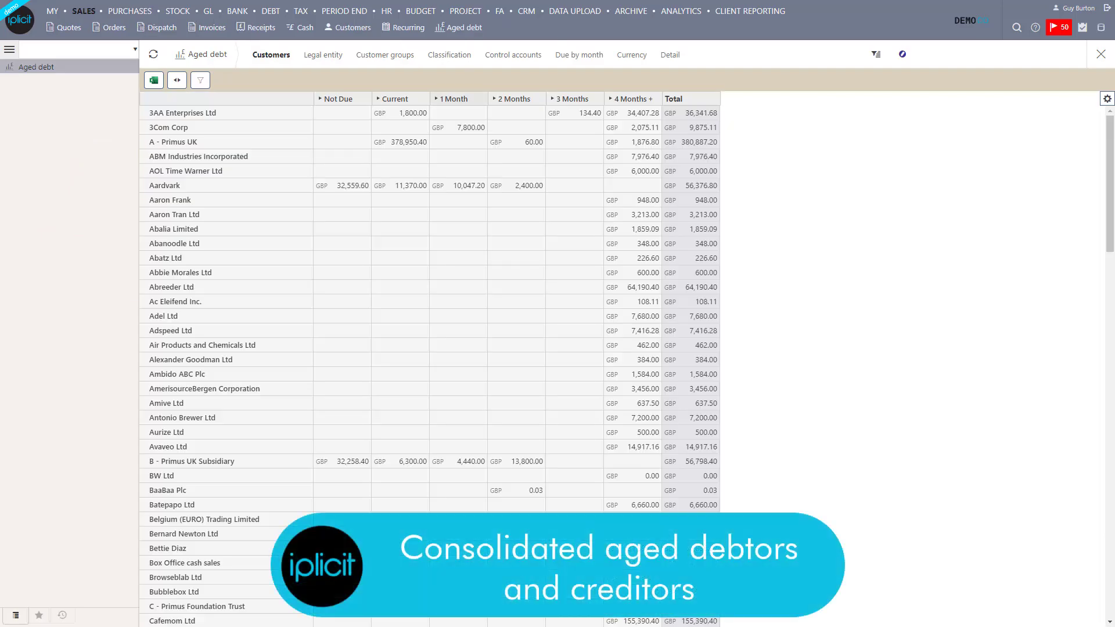
Drill into A - Primus UK and Aardvark balances, then AOL Time Warner Ltd's total by legal entity.
click(640, 142)
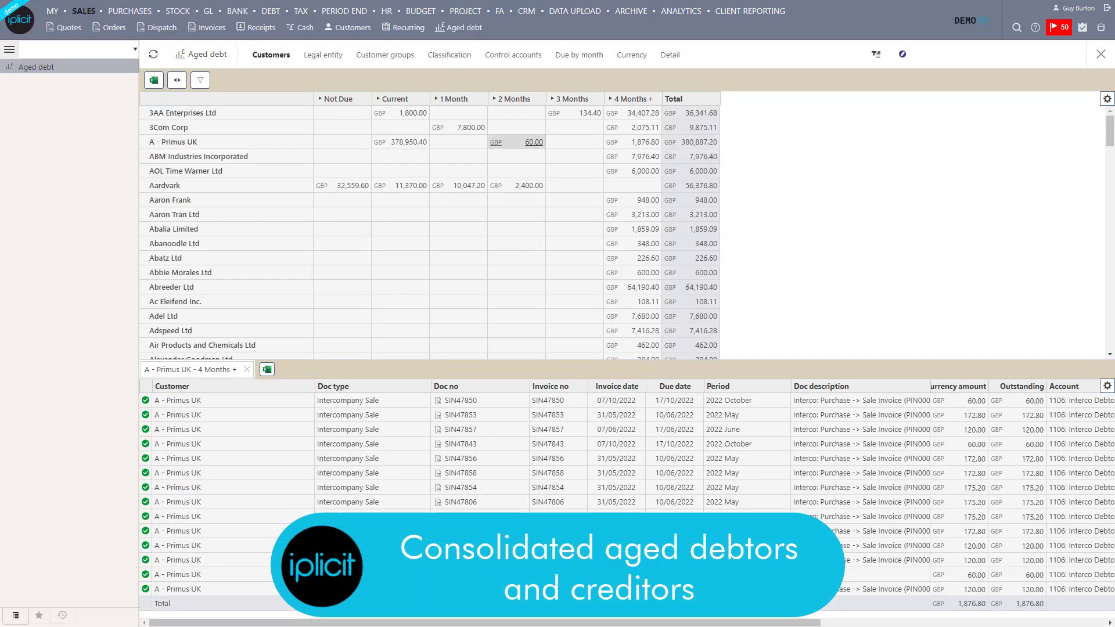
click(516, 143)
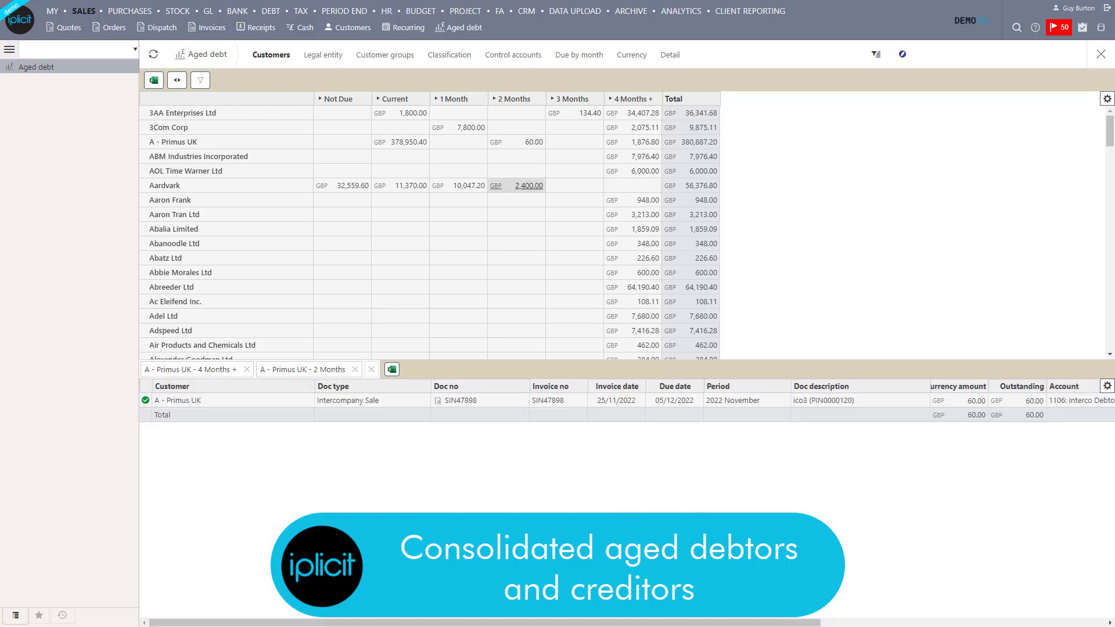
click(458, 186)
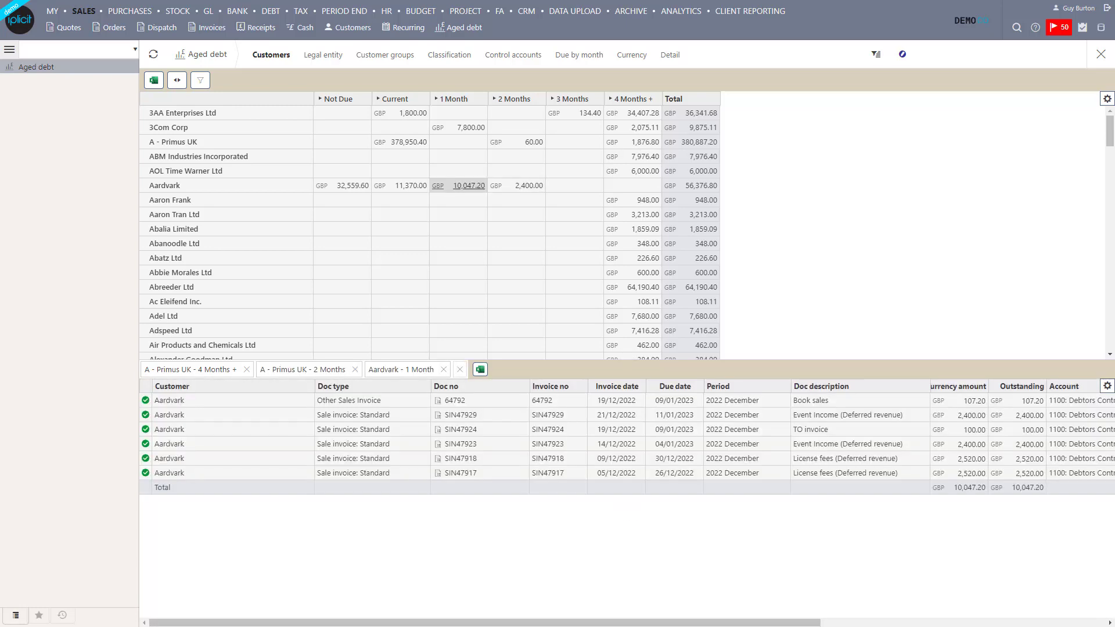
click(461, 415)
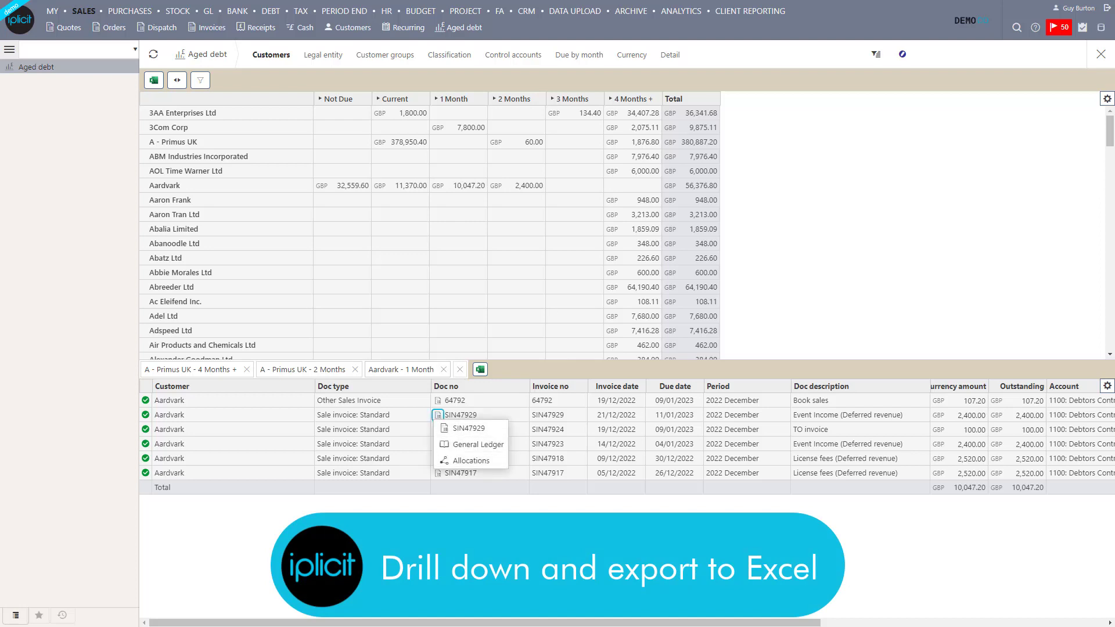
click(322, 54)
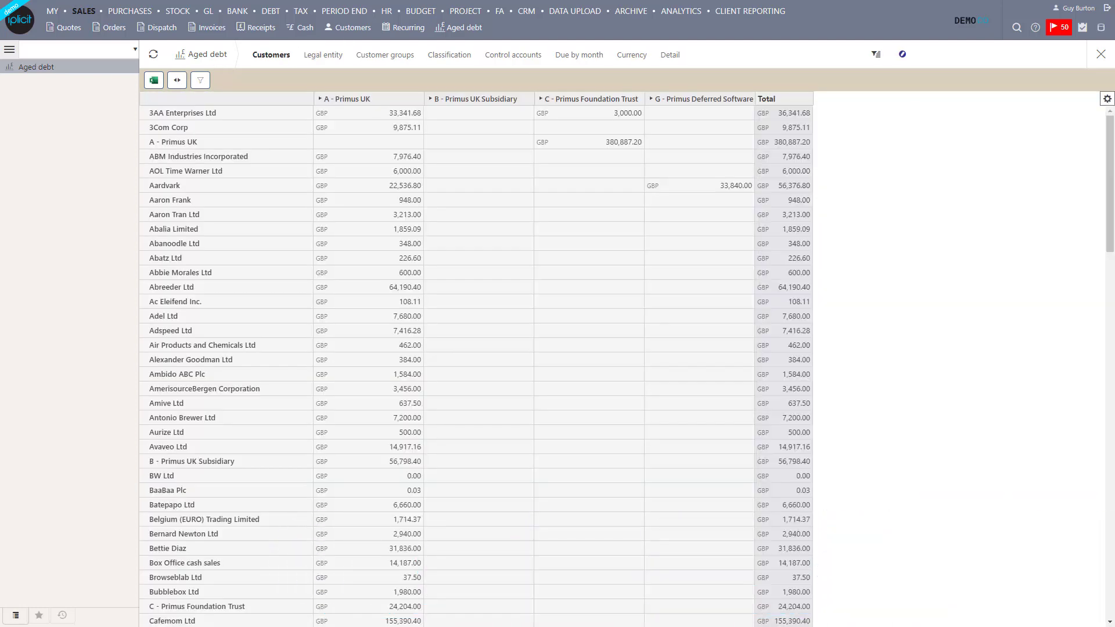
click(788, 171)
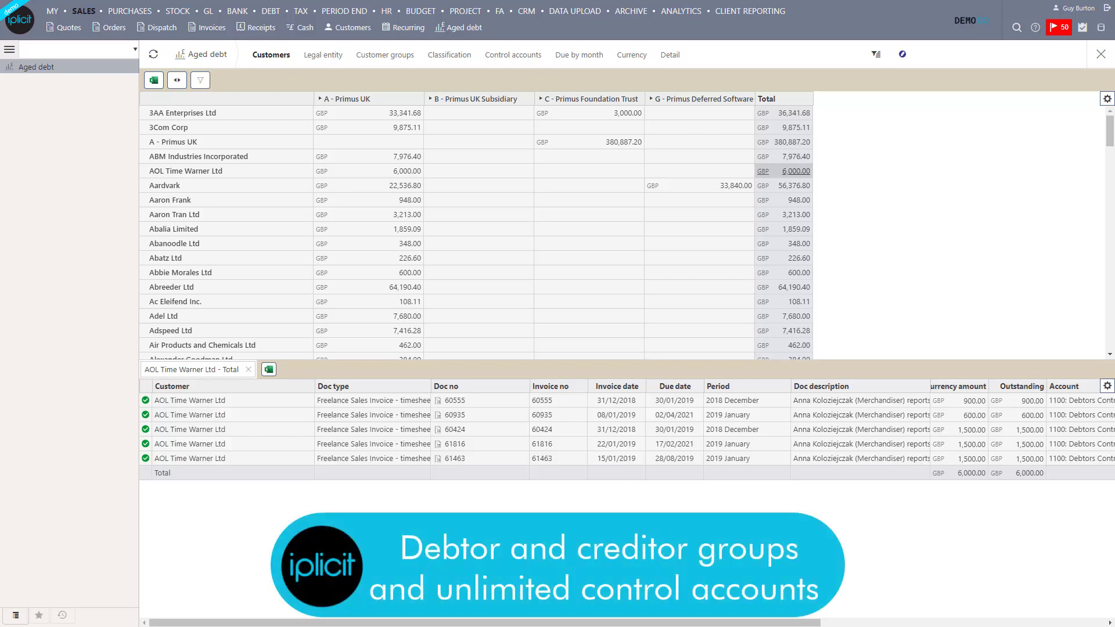
View aged creditors by supplier group, control account (Freelance), due by month and currency.
click(545, 27)
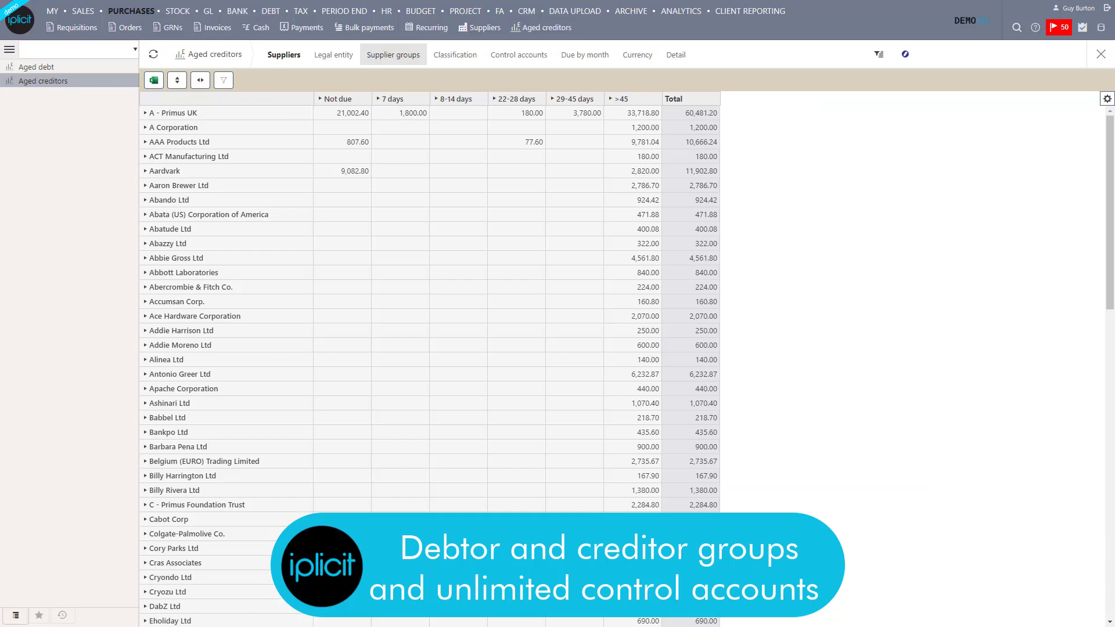
click(393, 54)
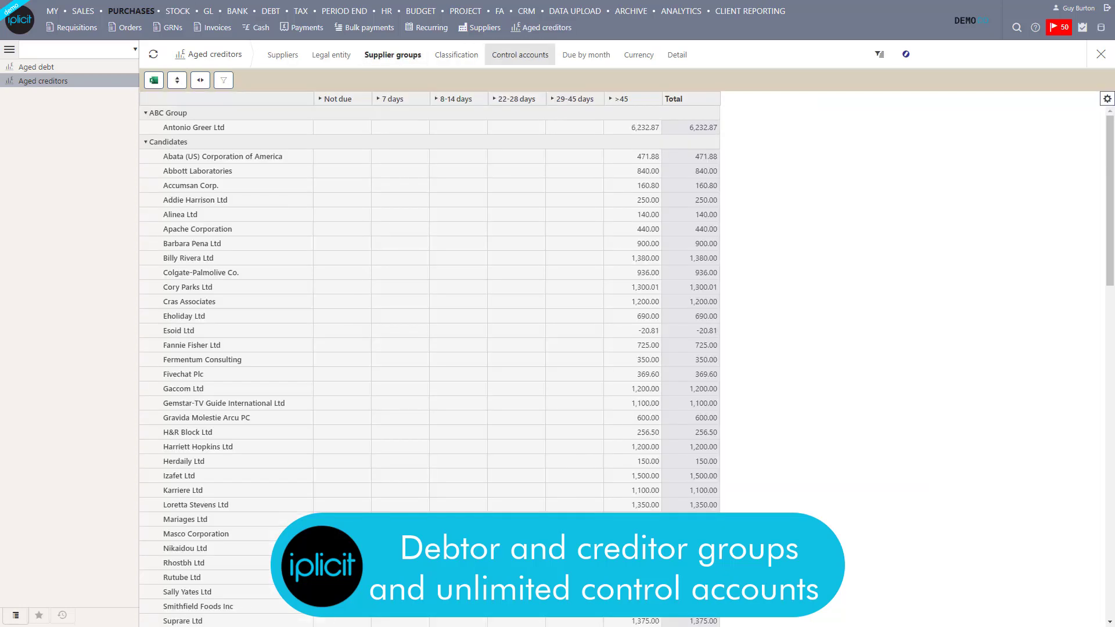
click(520, 54)
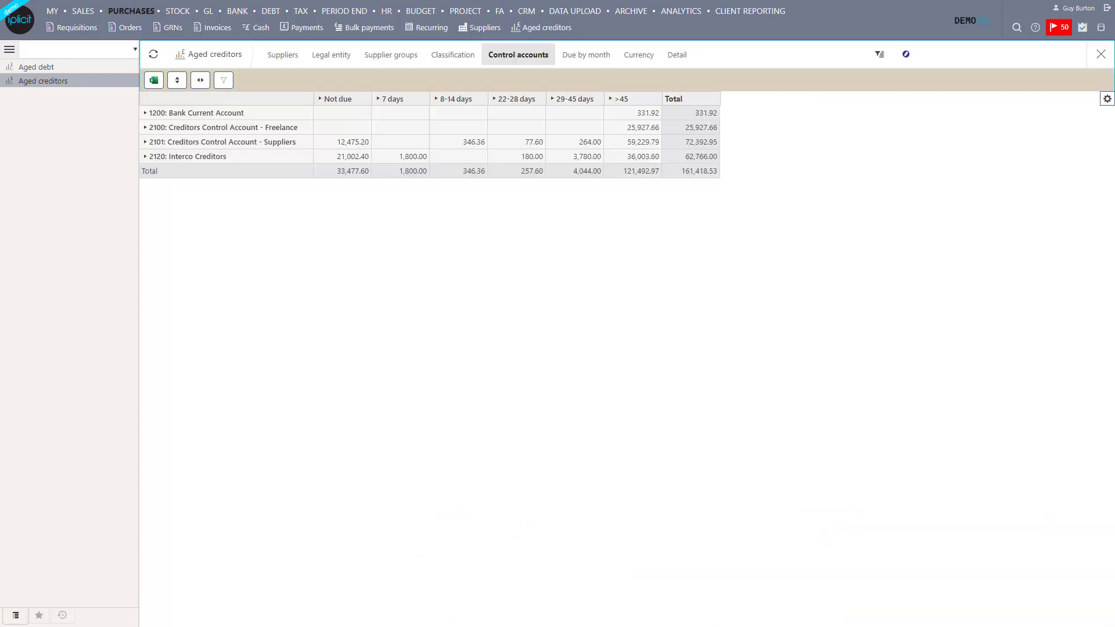
click(145, 127)
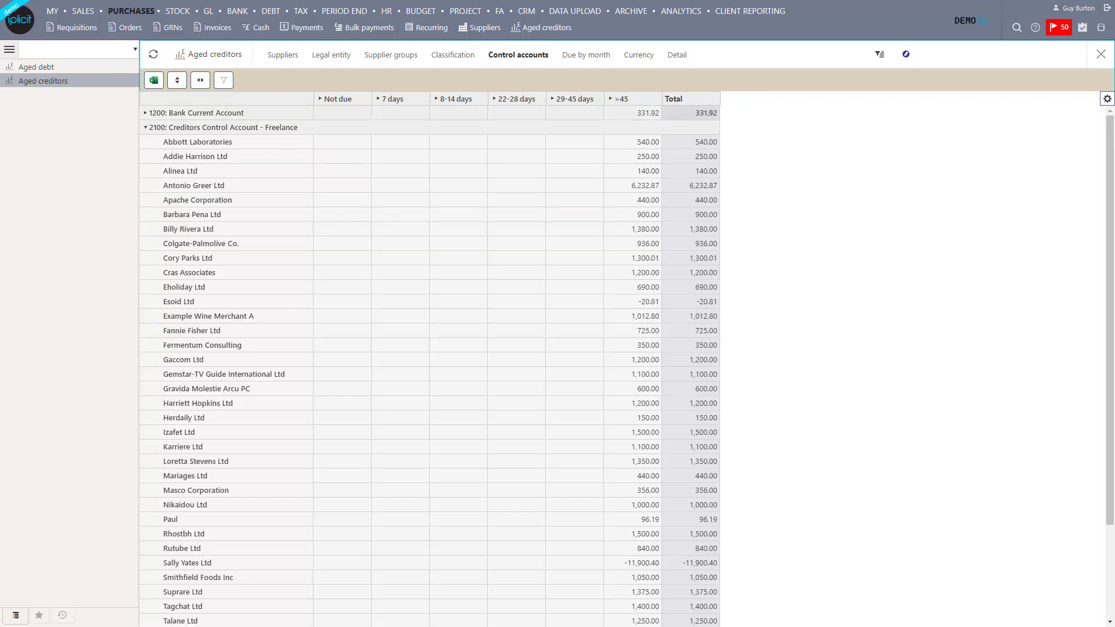
click(146, 127)
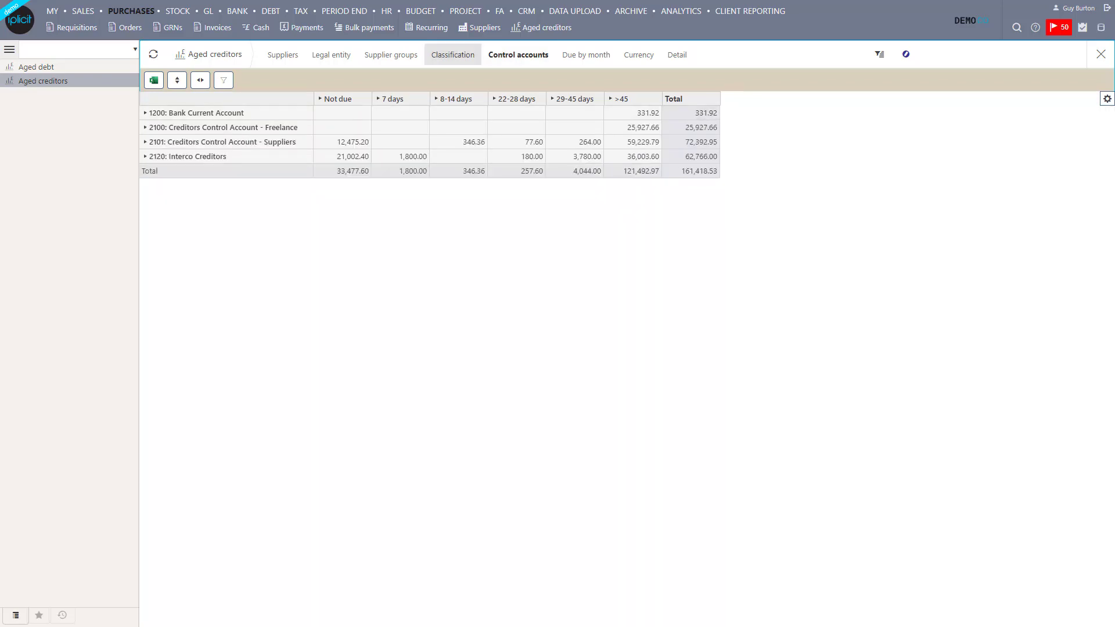
click(586, 54)
click(637, 55)
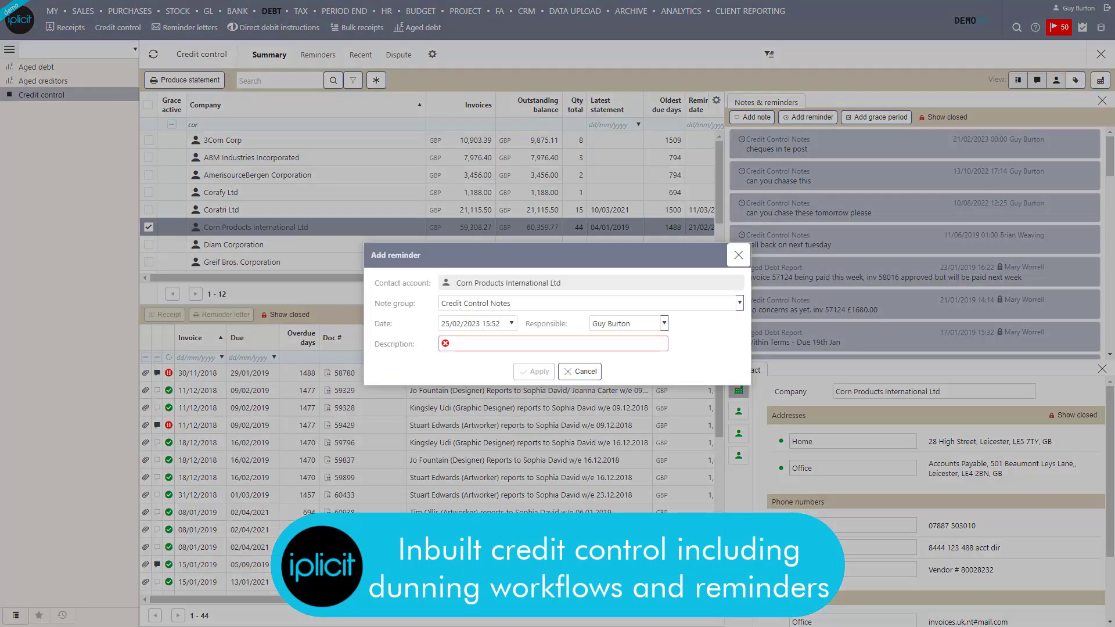
Assign the reminder to a colleague, date it 28/02/2023, and save it.
click(664, 324)
click(628, 388)
text(ue mext week)
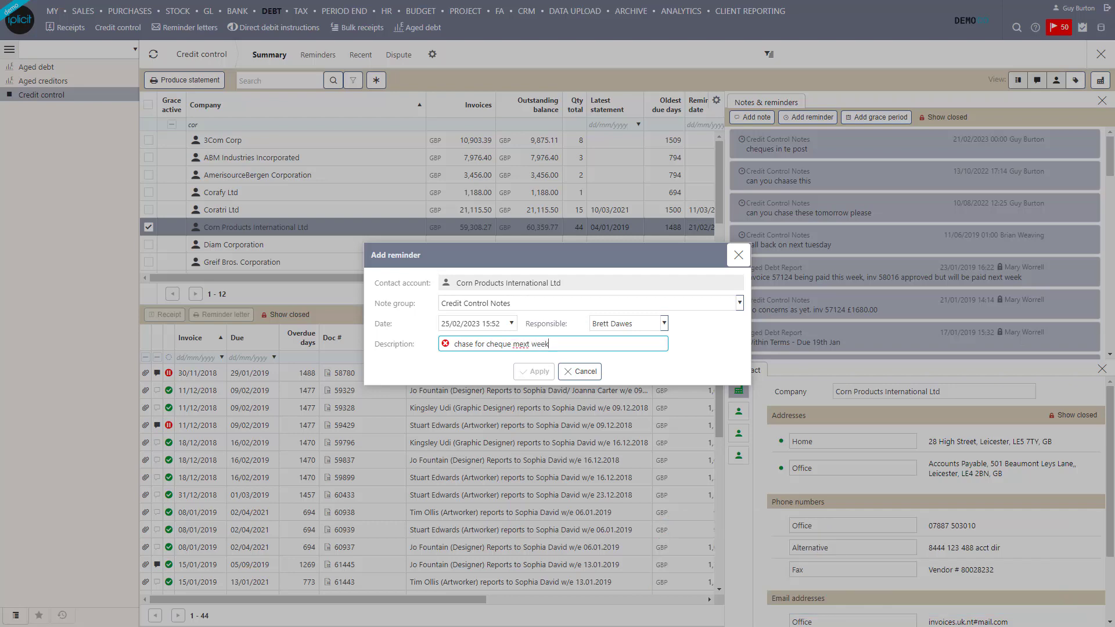
click(511, 323)
click(468, 440)
key(Return)
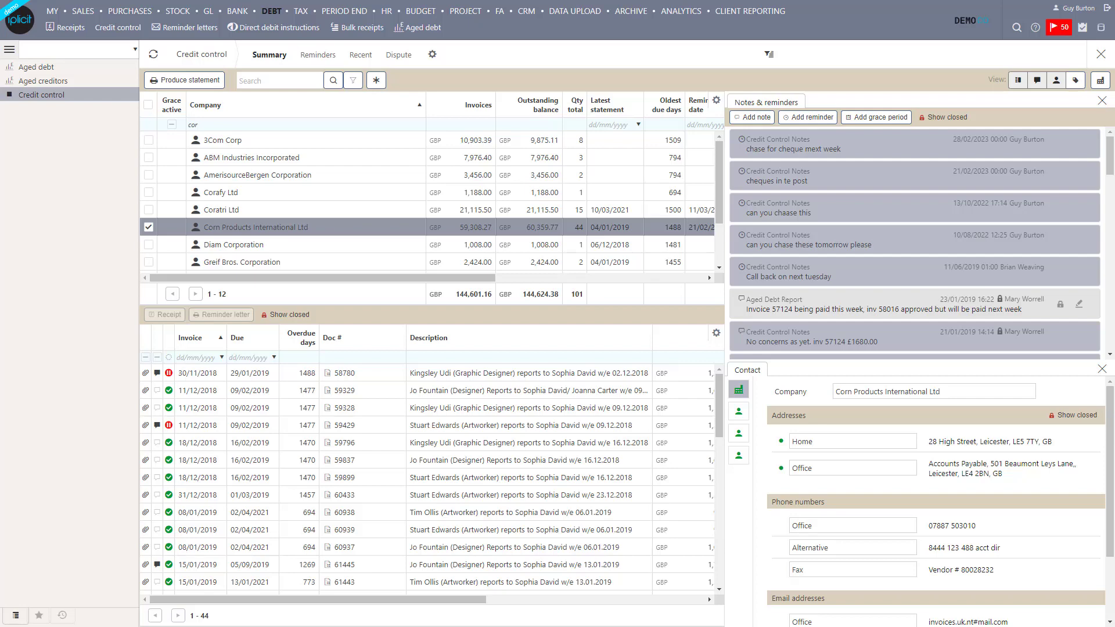
Review the reminders list, preview a customer statement, and view disputed invoices.
click(318, 54)
click(183, 80)
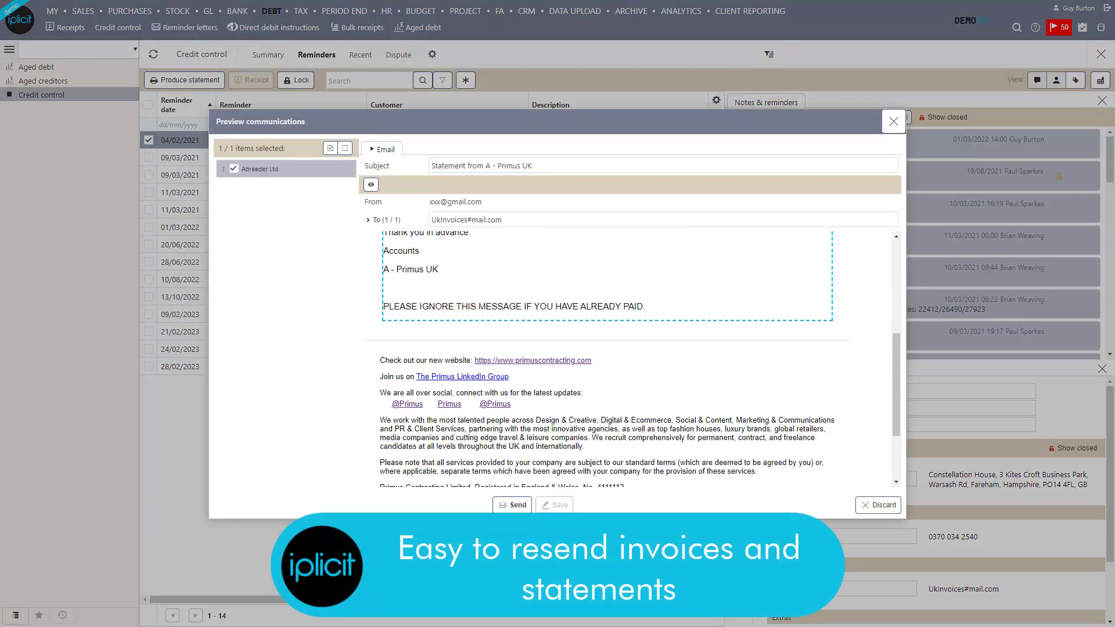
scroll(633, 359, up, 10)
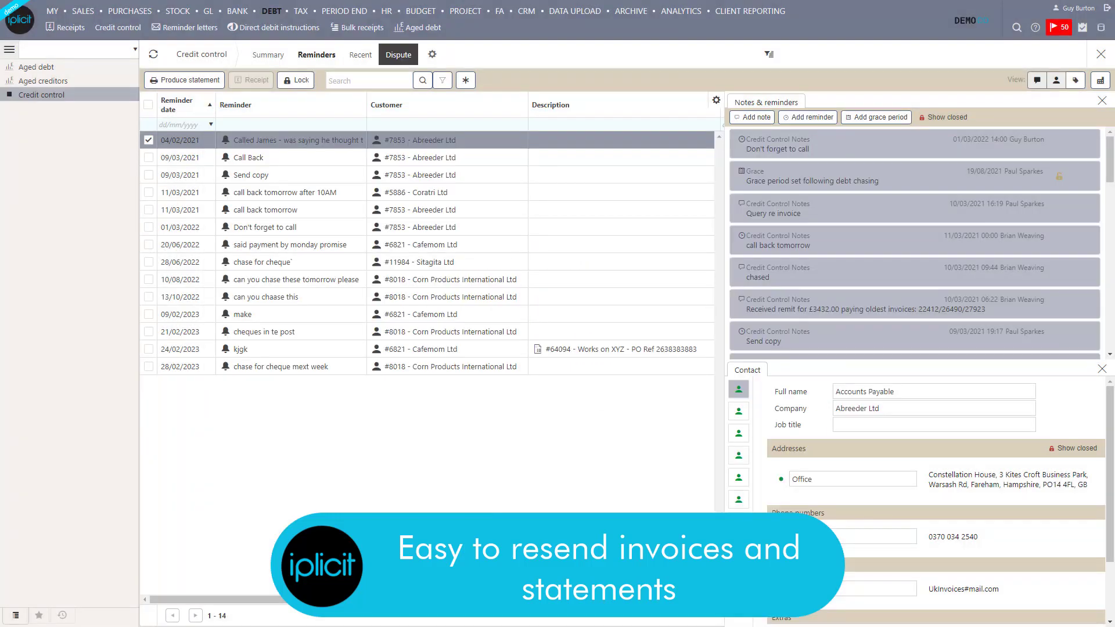
click(398, 54)
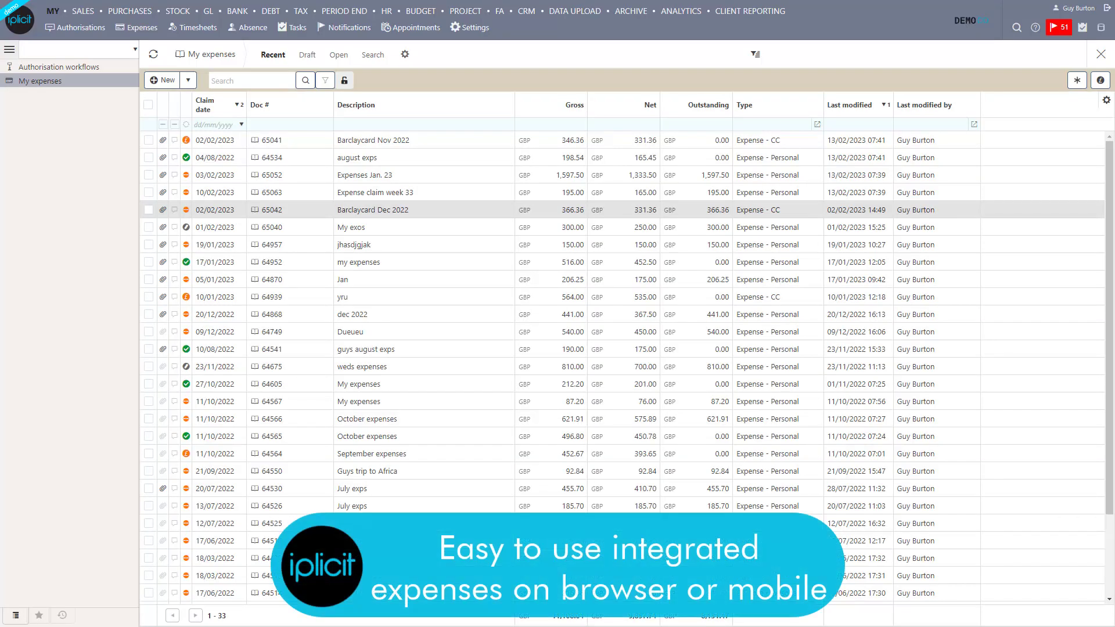
Create a new Expense - Personal claim.
click(163, 79)
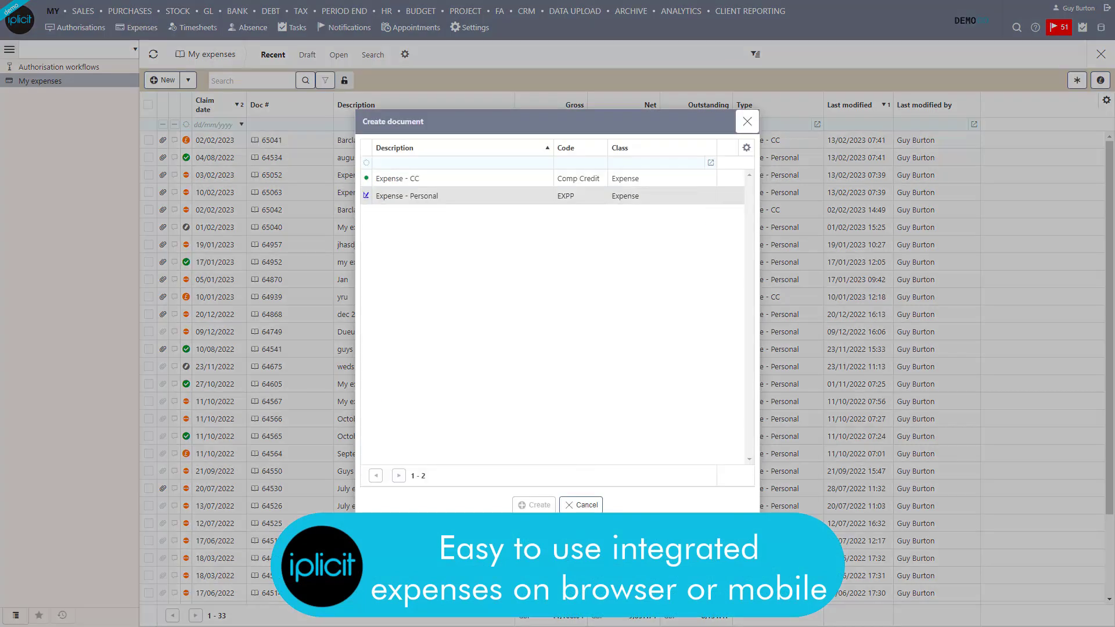
click(407, 196)
click(534, 505)
text(Feb expens)
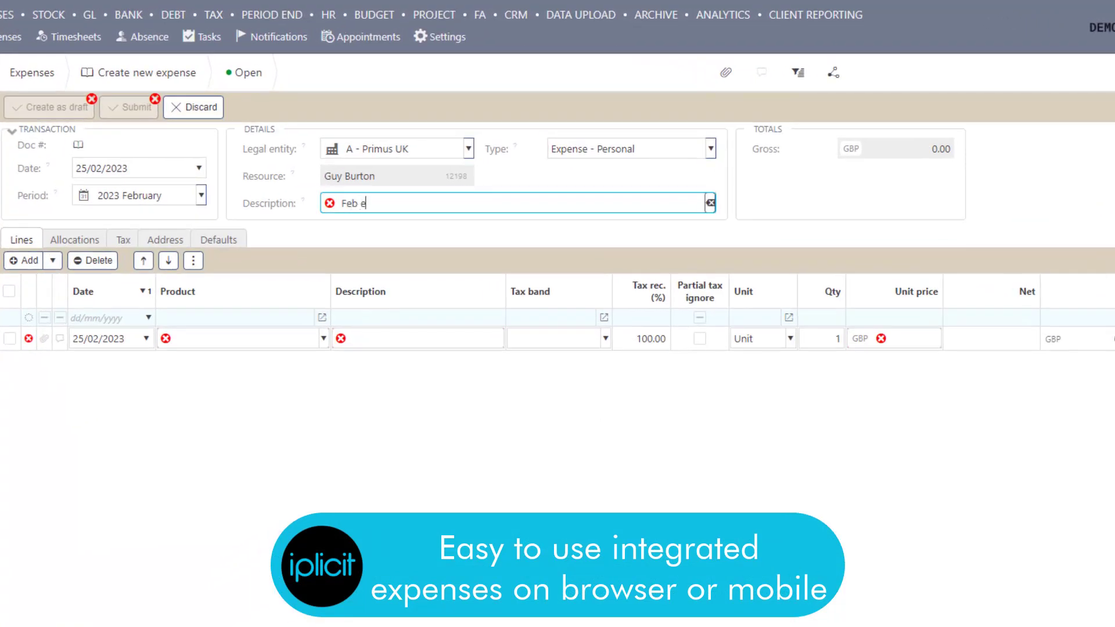
text(es)
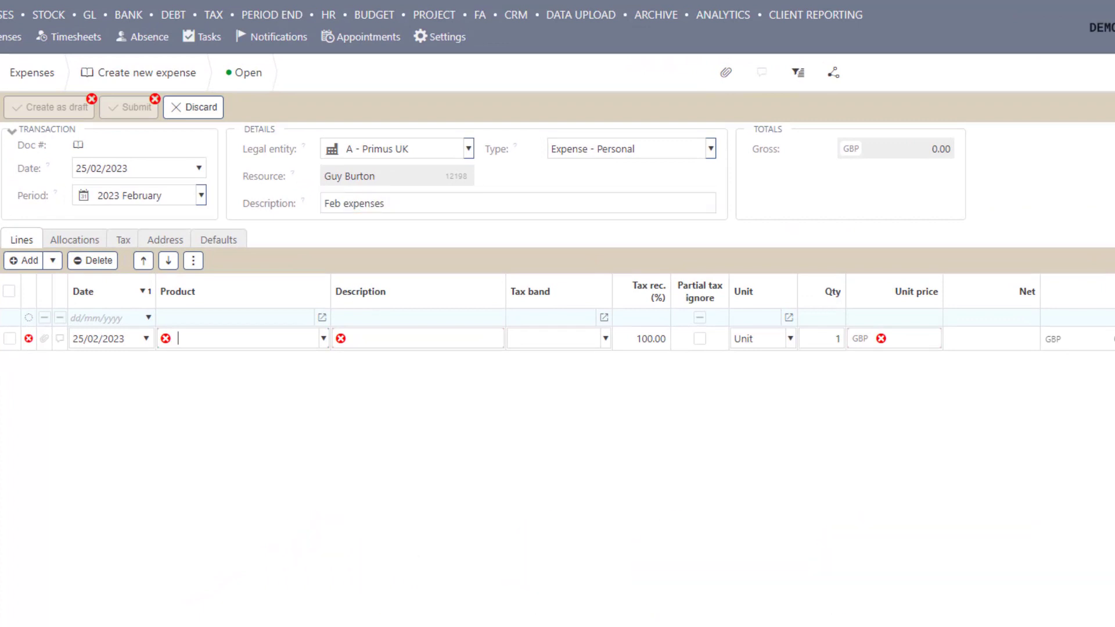
key(Down)
key(Down)
key(Down)
key(Down)
key(Return)
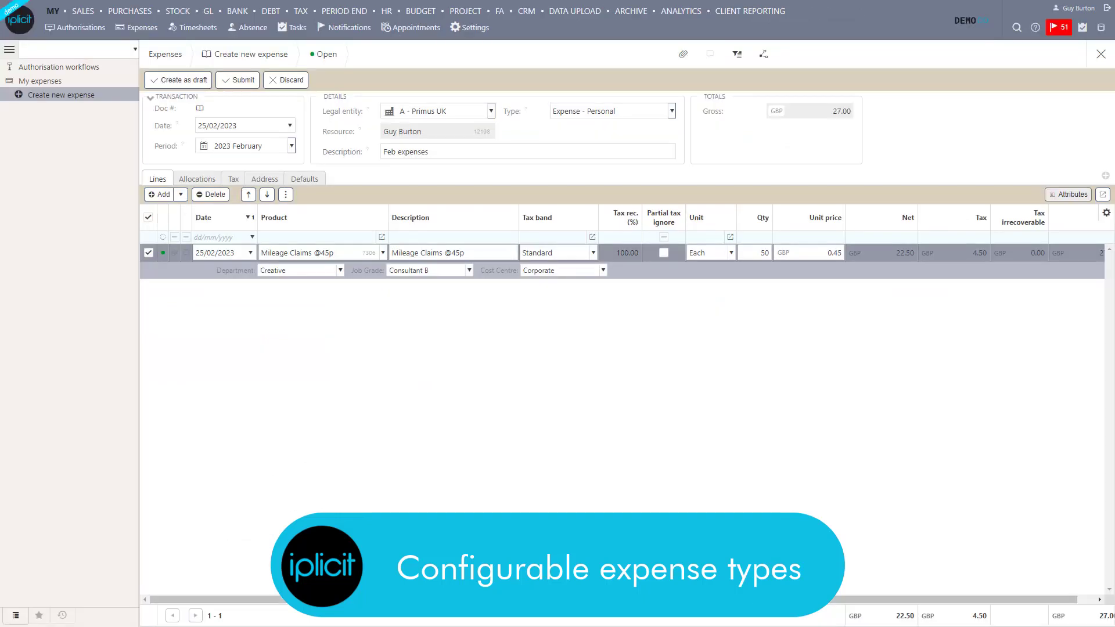
key(Down)
key(alt+Down)
key(Return)
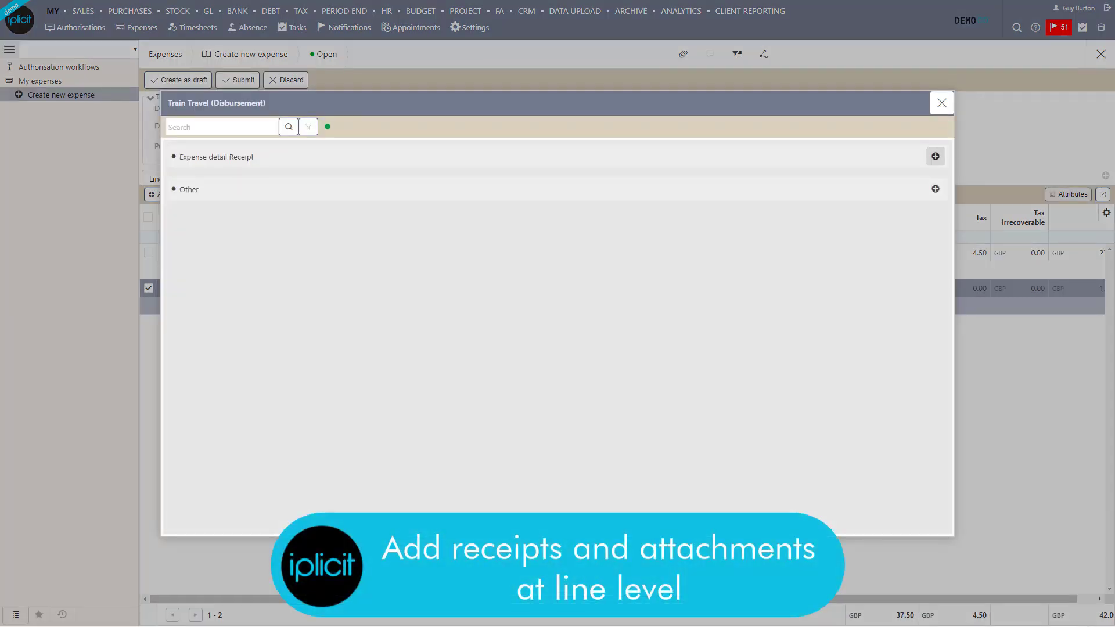
Attach train-busway-ticket-1.jpg as the Train Travel line's receipt and preview the image.
click(935, 157)
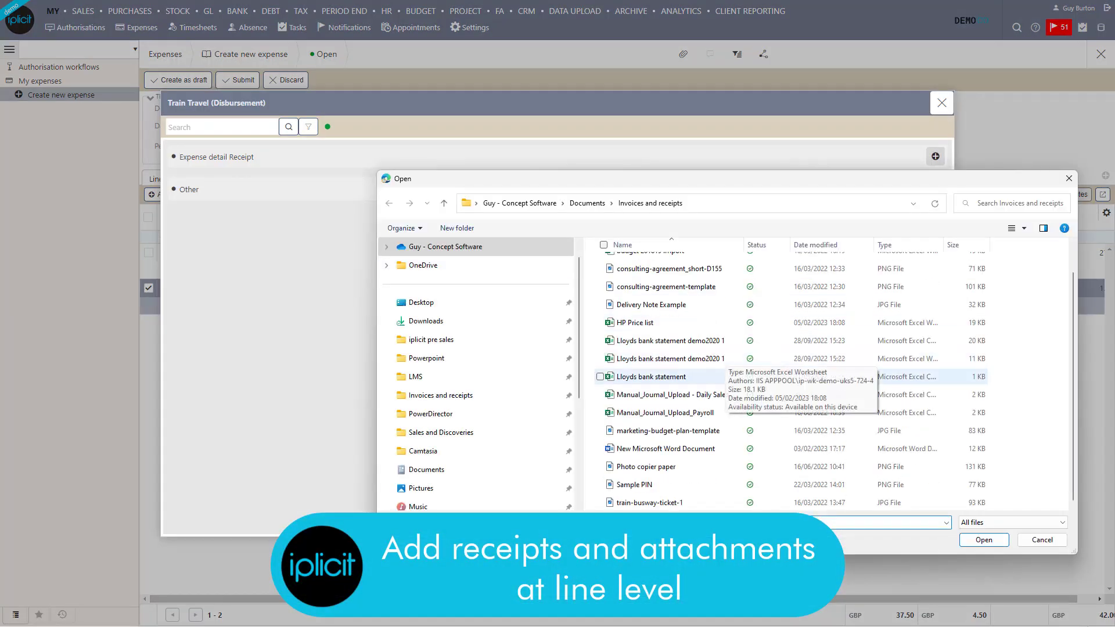
click(649, 502)
click(984, 539)
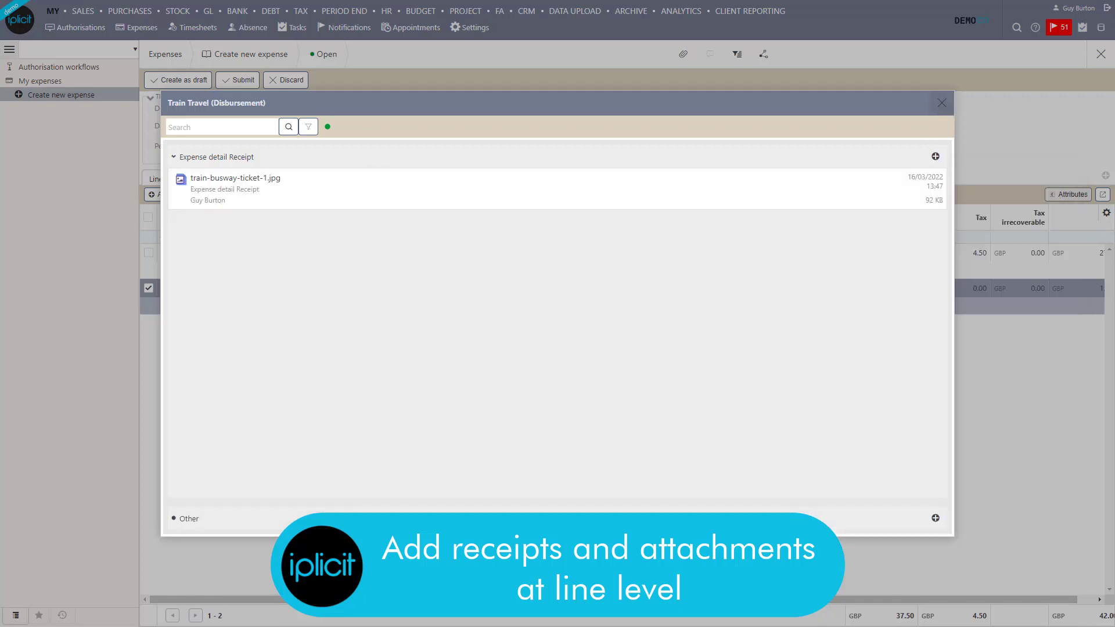
click(235, 183)
click(508, 127)
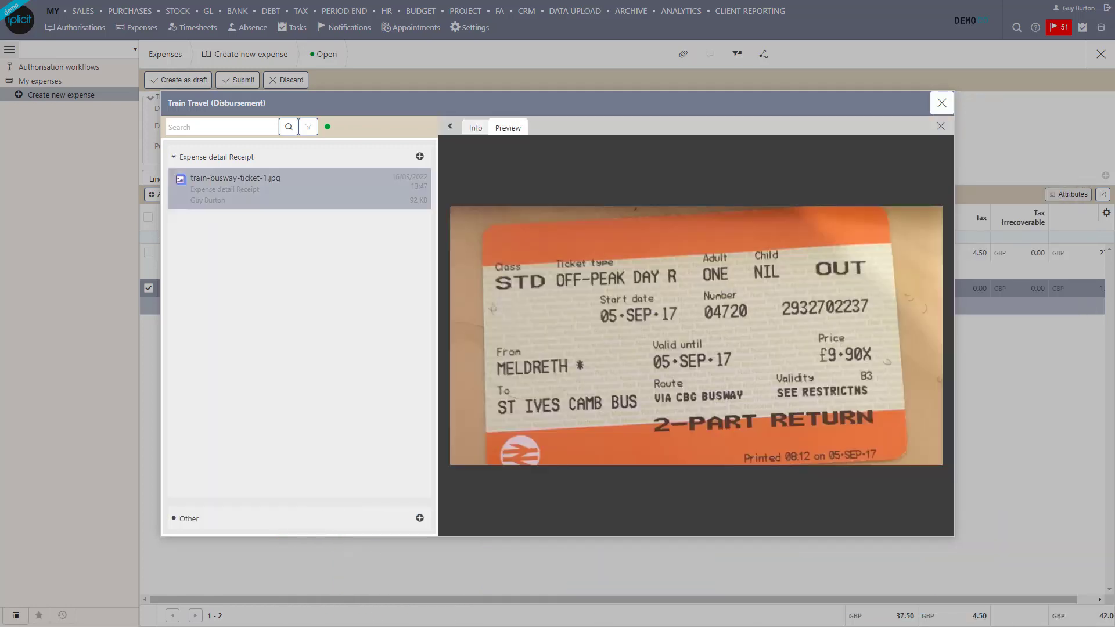
click(941, 103)
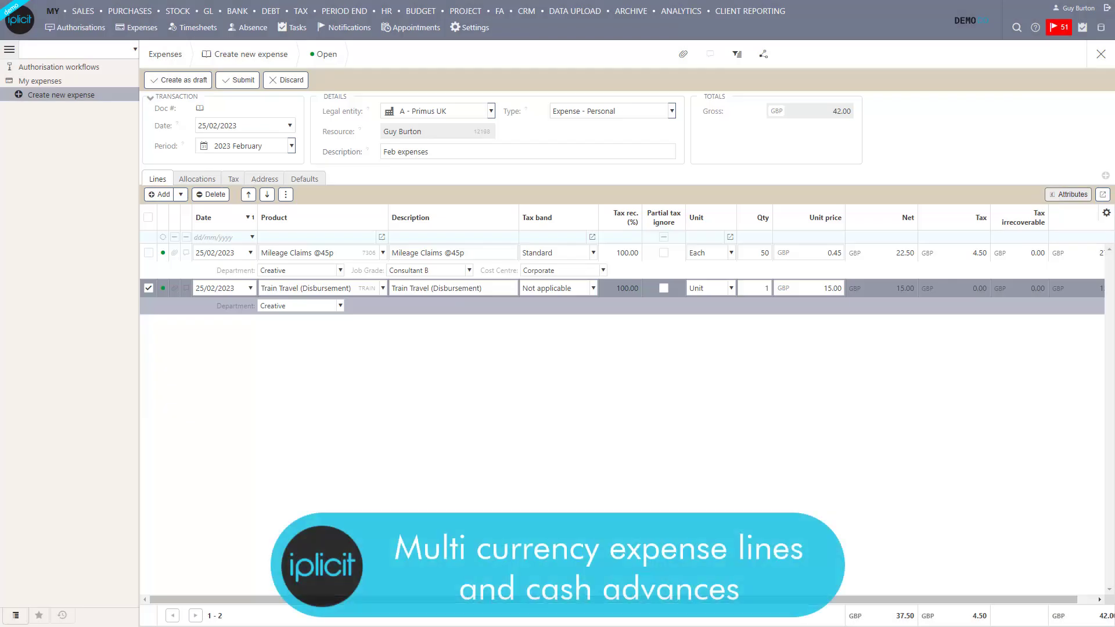
Check the Amend currency option in the expense line's extra actions menu.
click(285, 194)
click(309, 261)
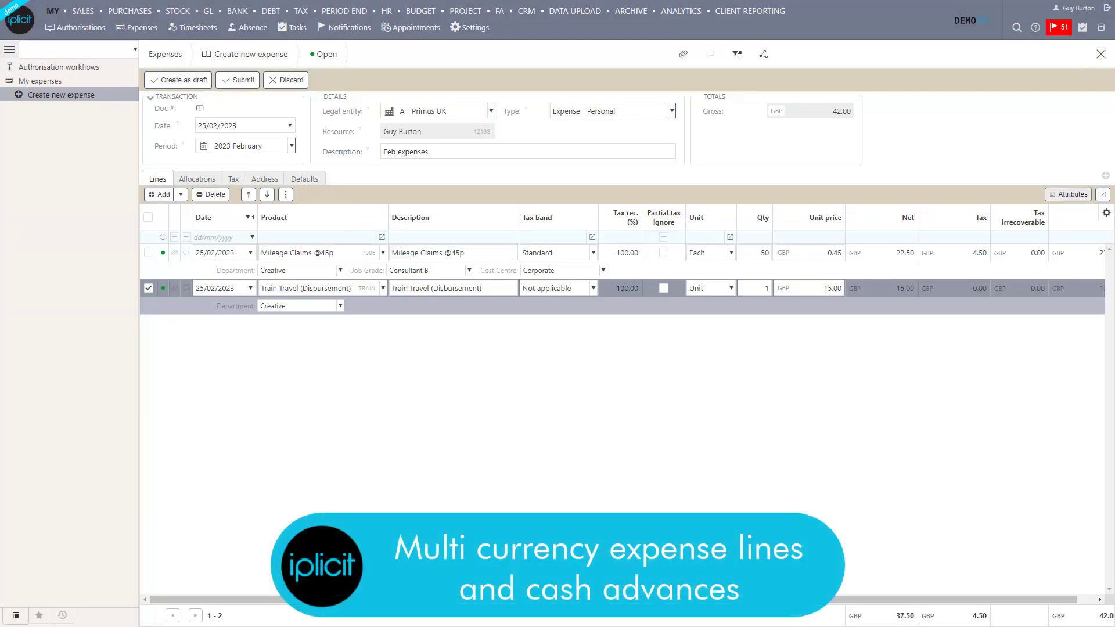
click(285, 194)
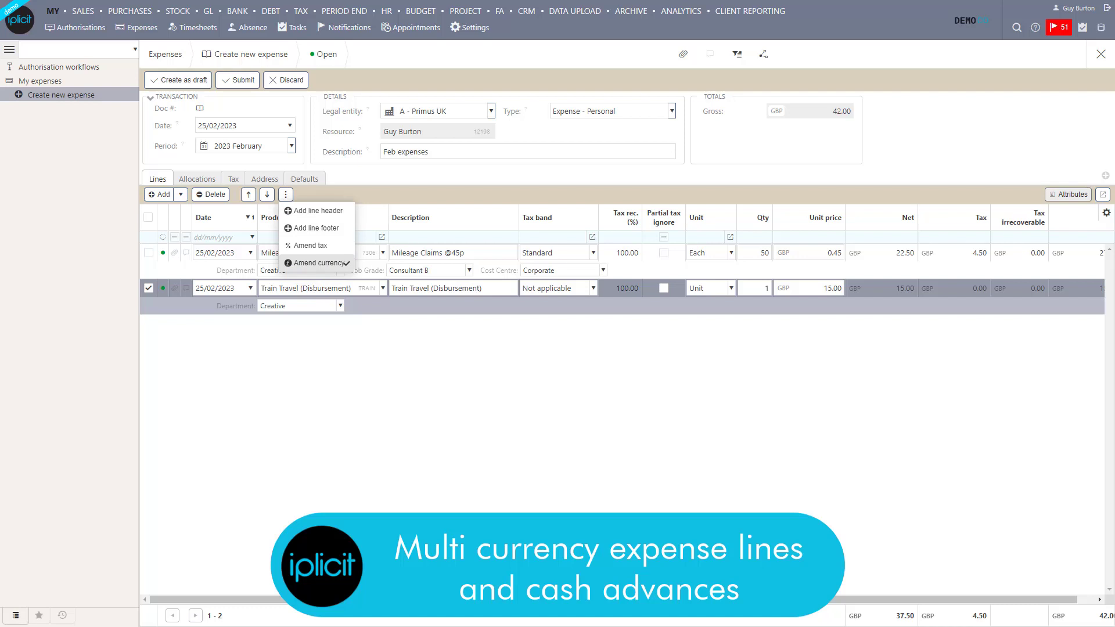
click(346, 263)
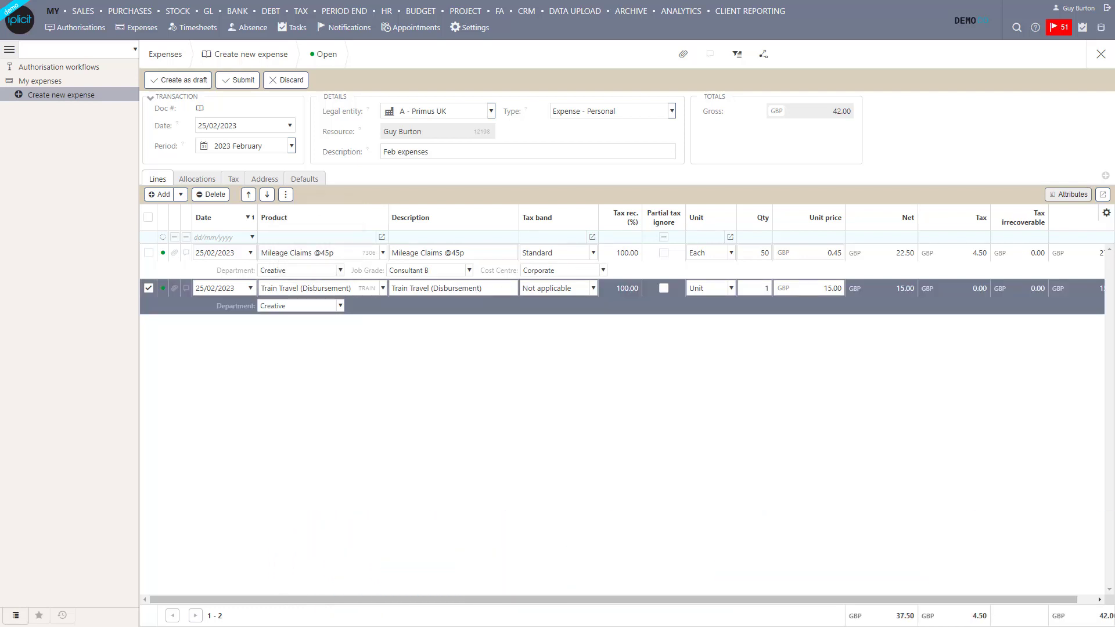